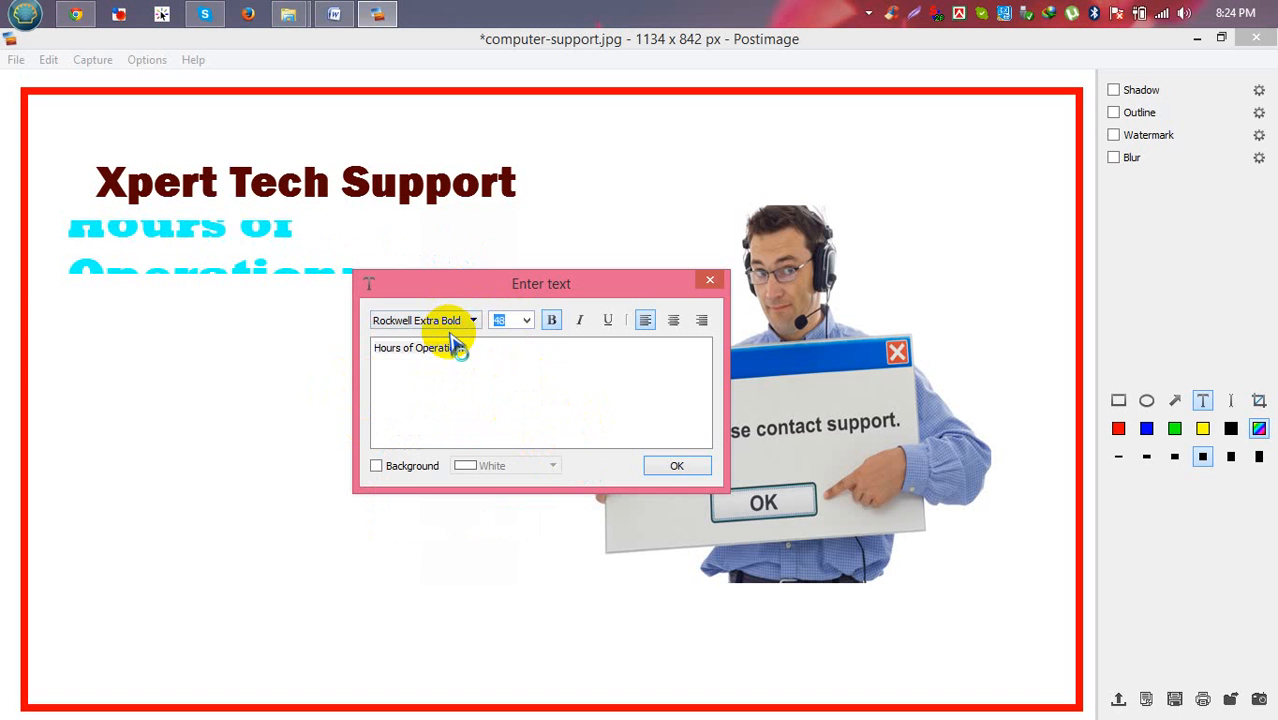
Set the "Hours of Operation:" text to size 30 and recolour it red.
text(30)
click(328, 251)
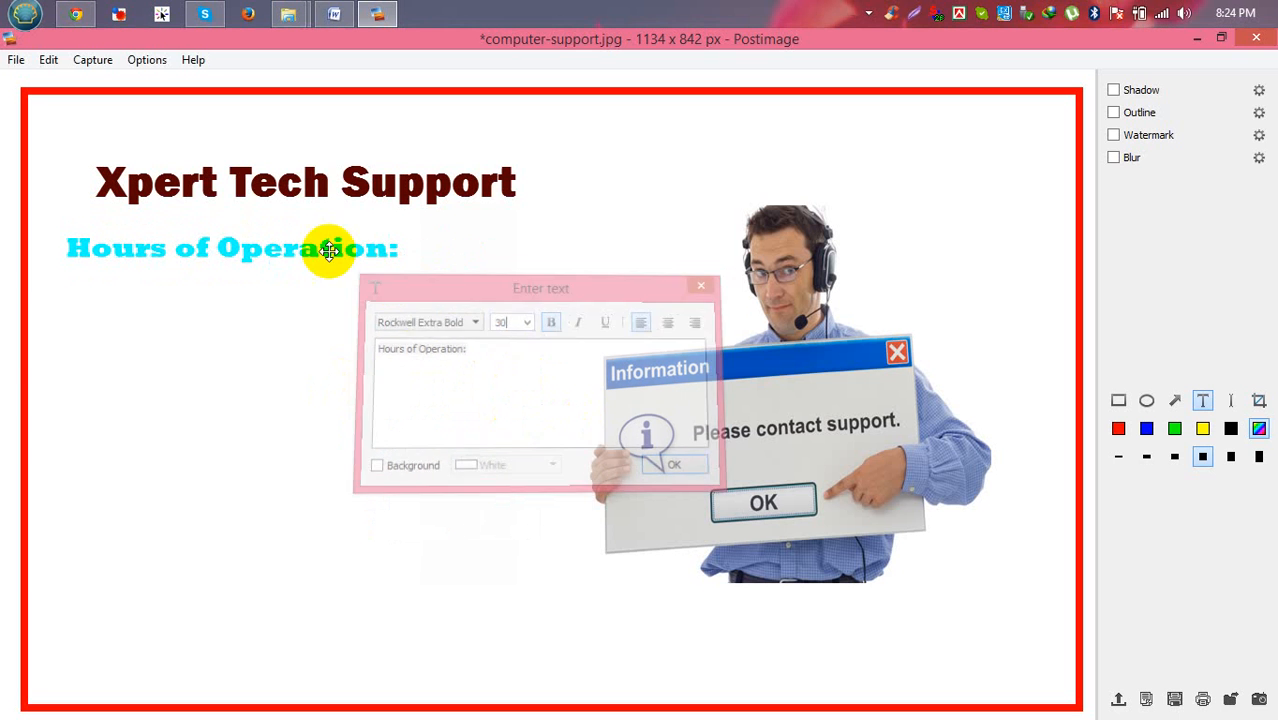
click(1259, 429)
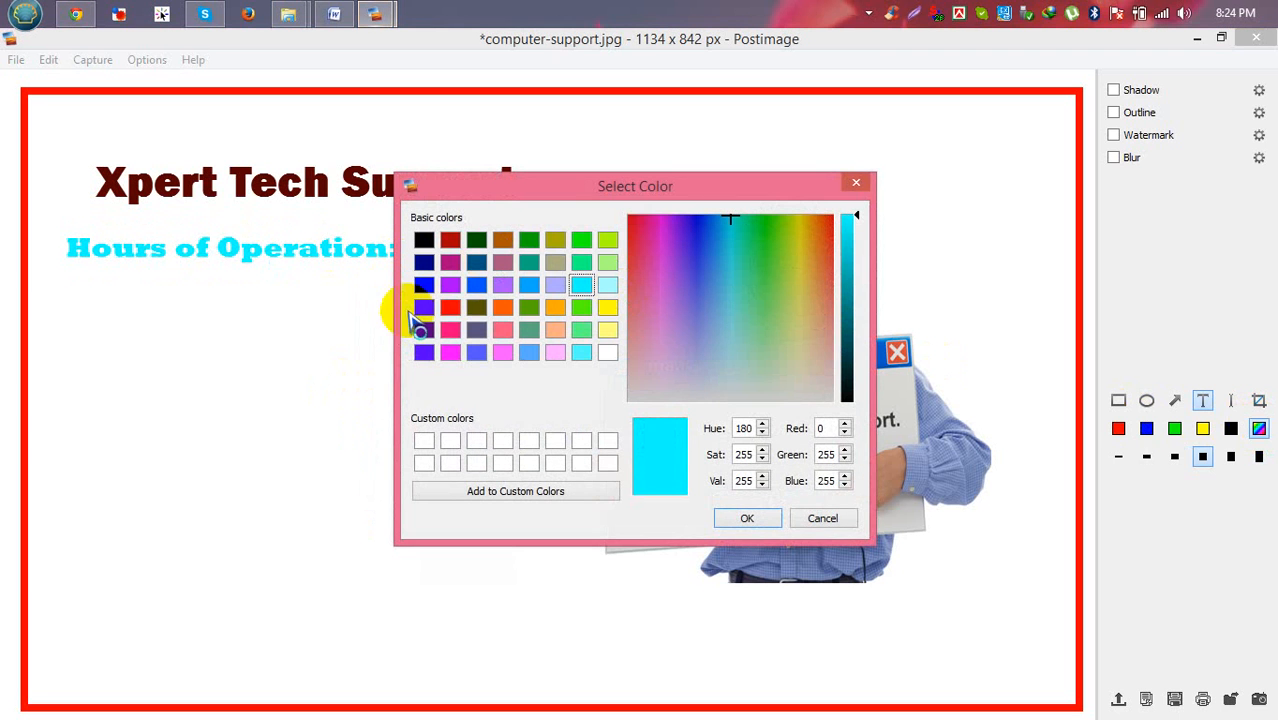
click(448, 311)
click(745, 518)
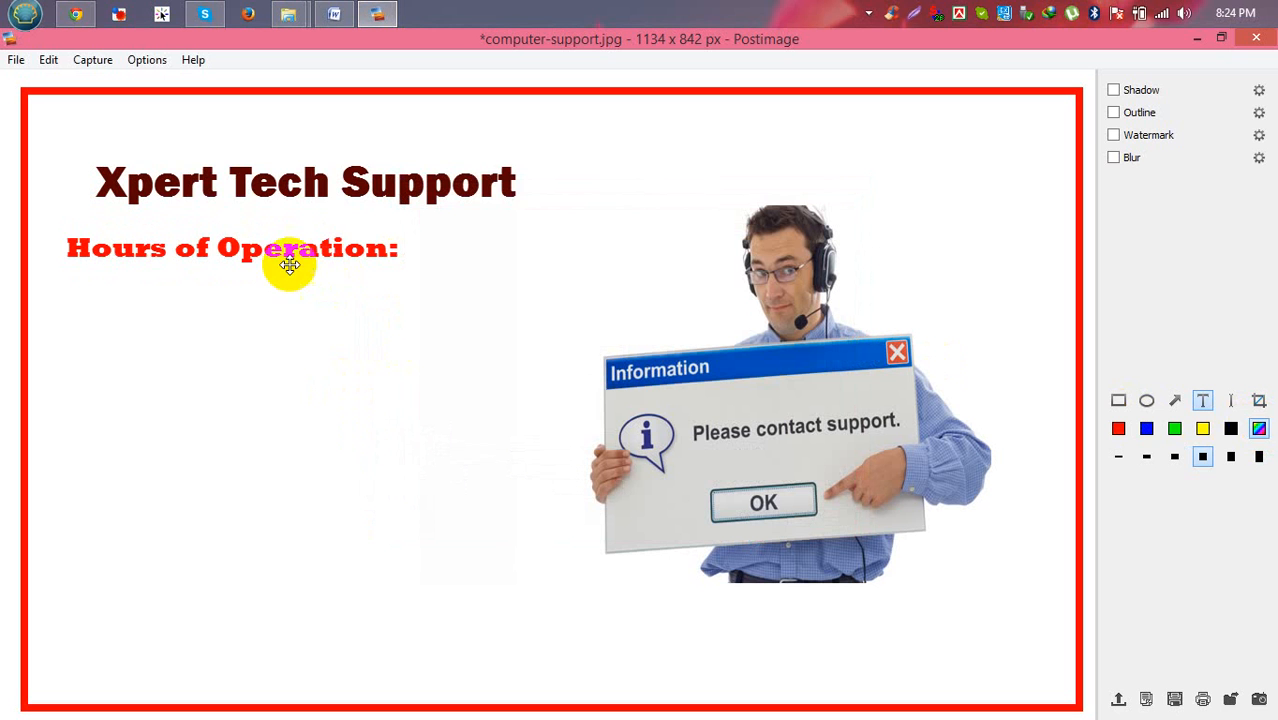
Move the "Hours of Operation:" heading so it sits centred beneath the "Xpert Tech Support" title.
drag(291, 256, 351, 248)
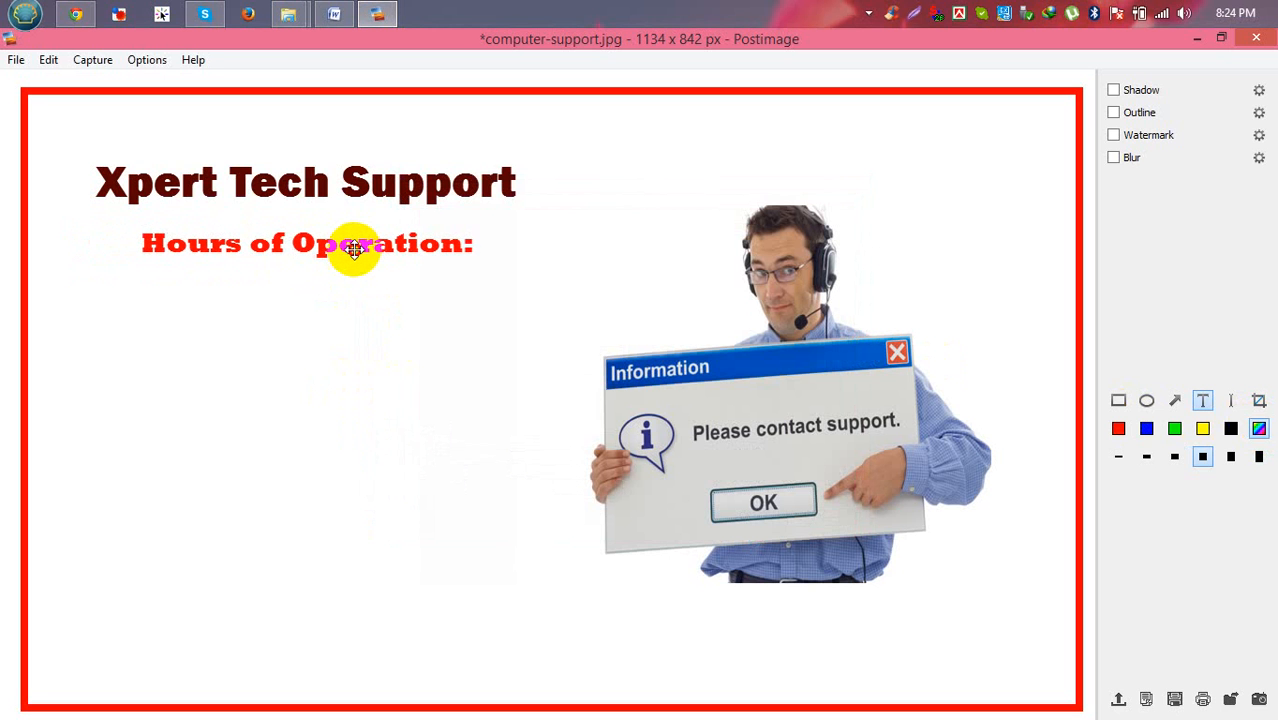
double_click(355, 232)
click(600, 448)
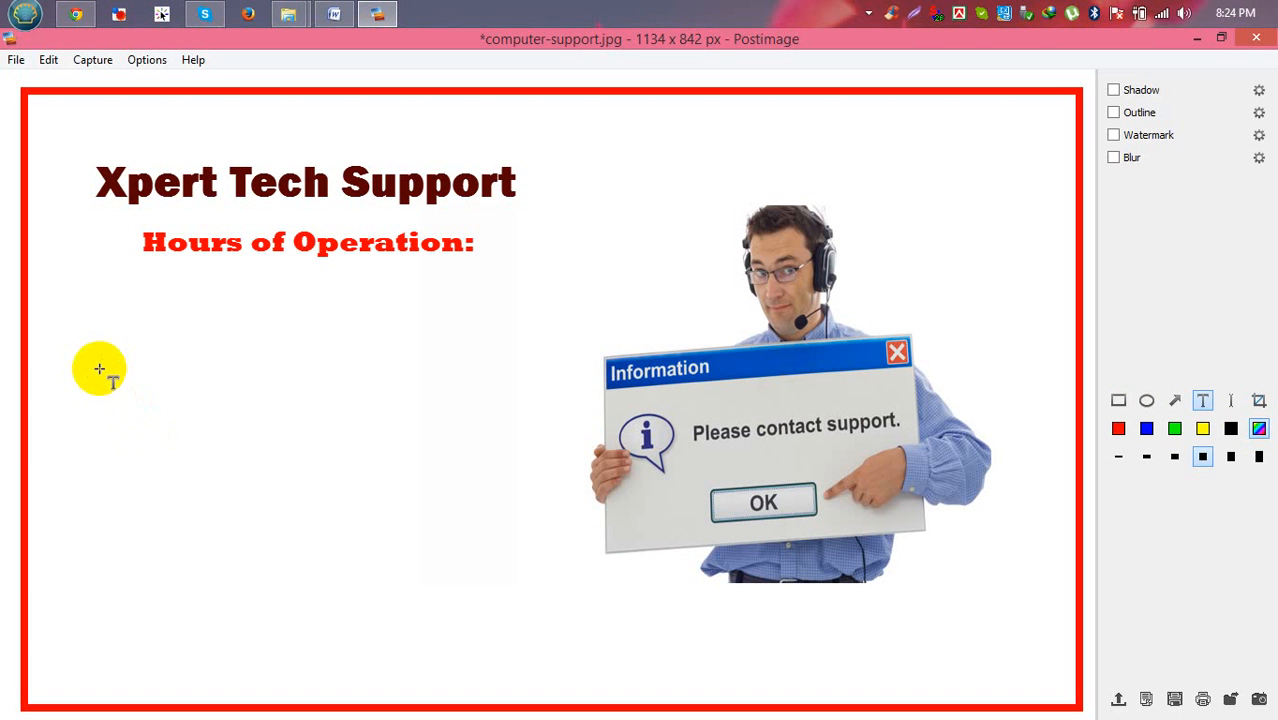
Start a new text box below the heading and copy "Mon-Fri : 12:00 pm to 7:00 pm" from Product 1.docx in Word.
drag(99, 367, 321, 468)
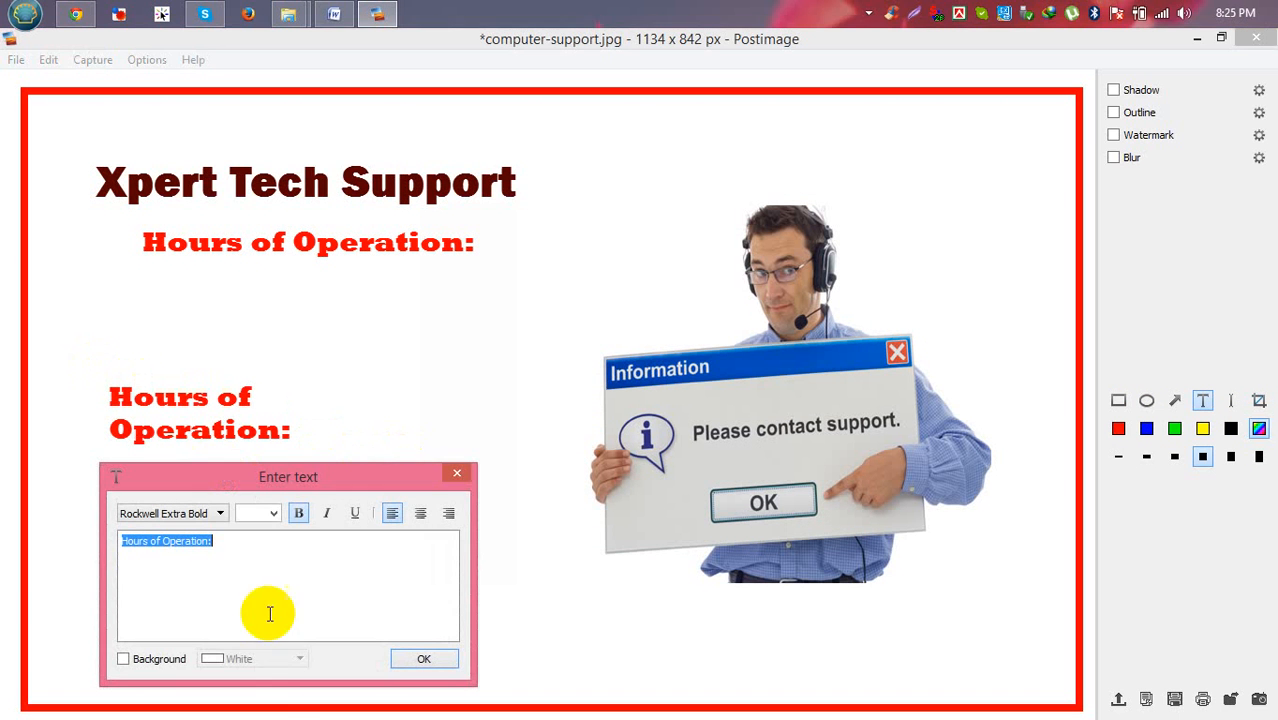
click(336, 16)
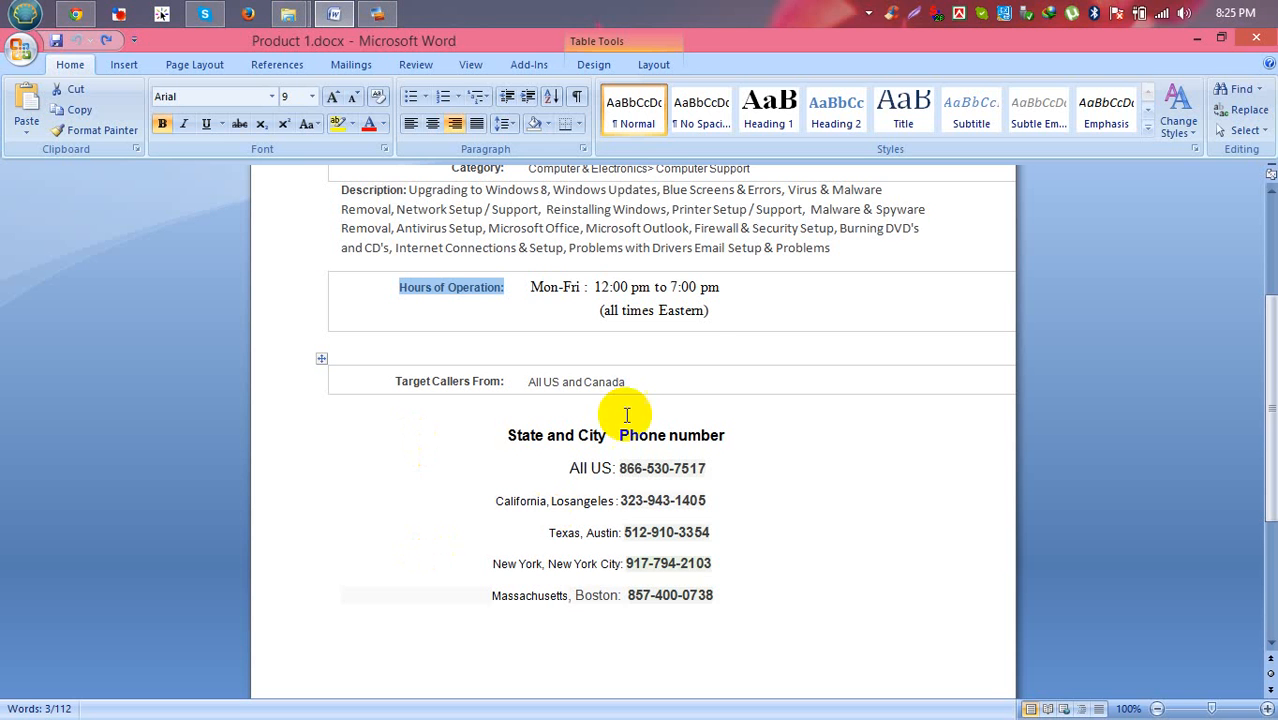
scroll(521, 314, up, 2)
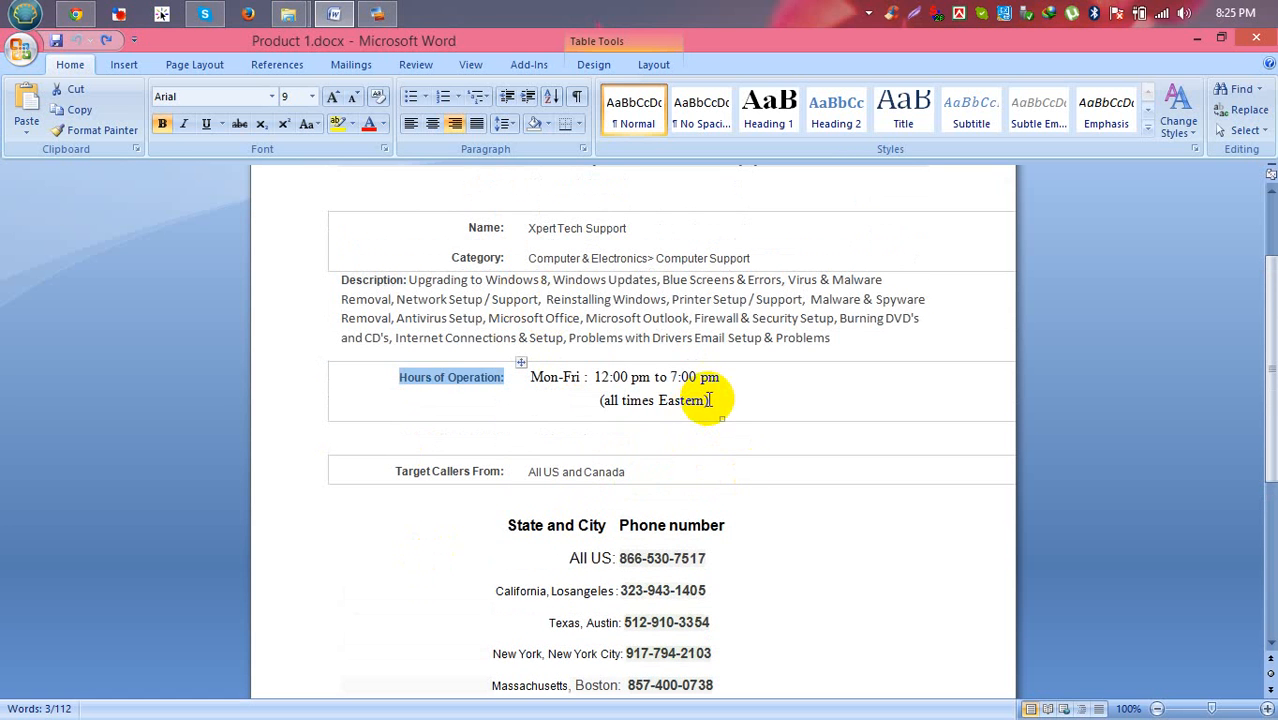
drag(710, 398, 533, 381)
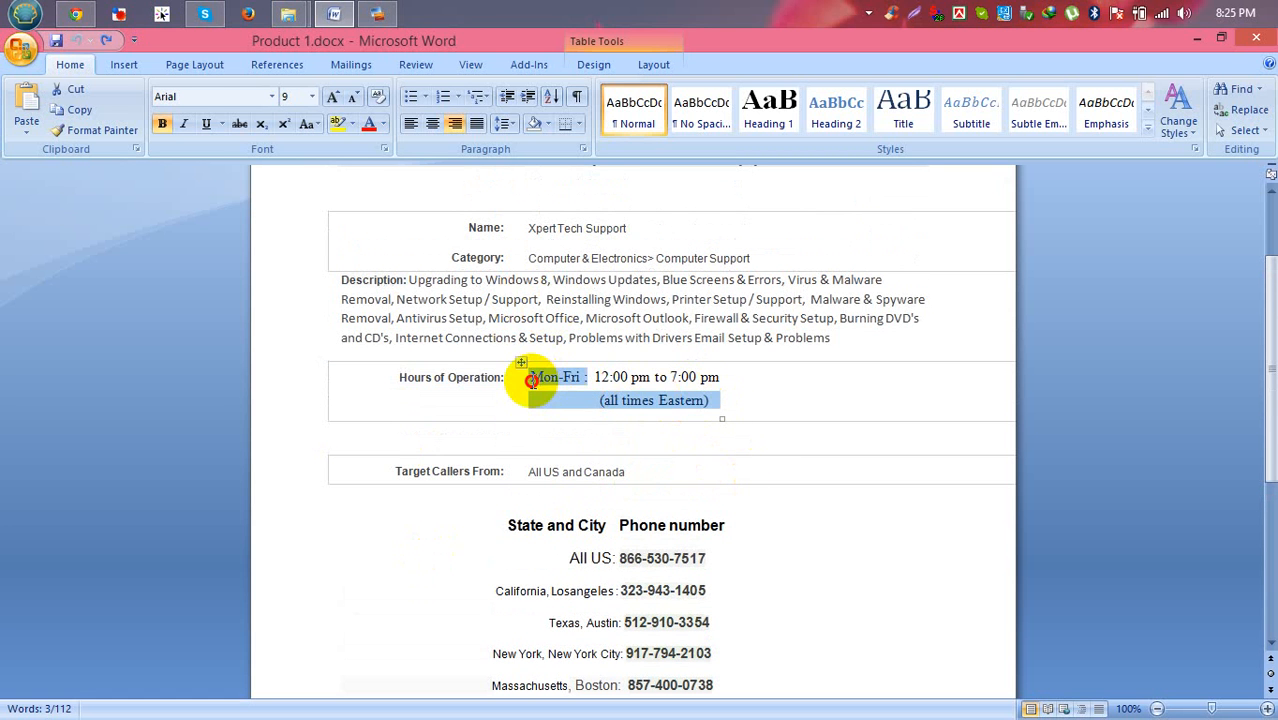
triple_click(616, 383)
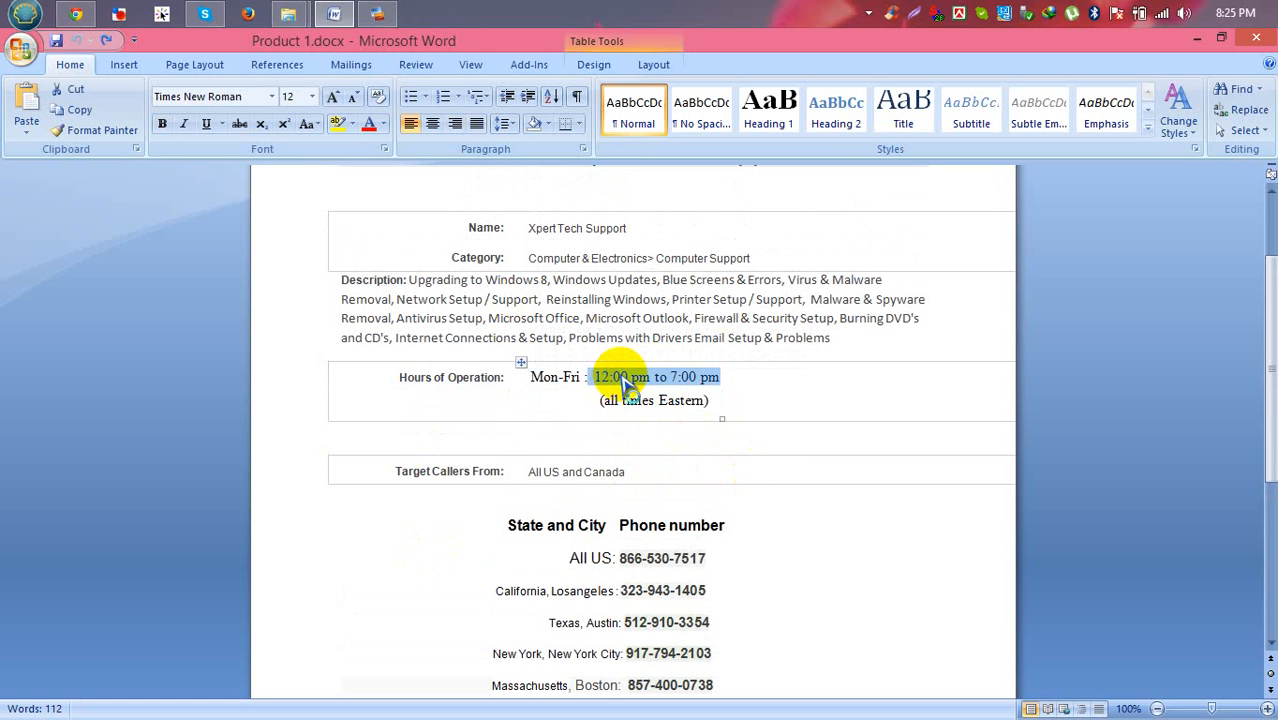
click(738, 377)
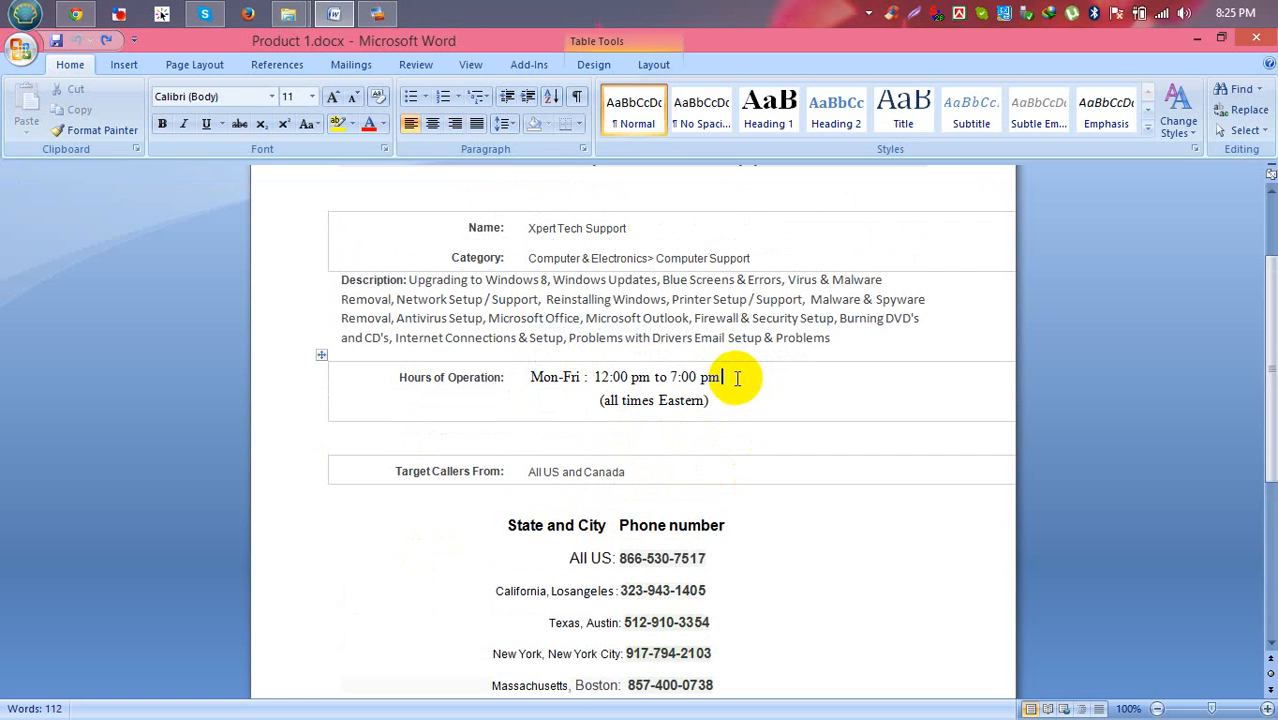
drag(663, 377, 528, 377)
key(ctrl+c)
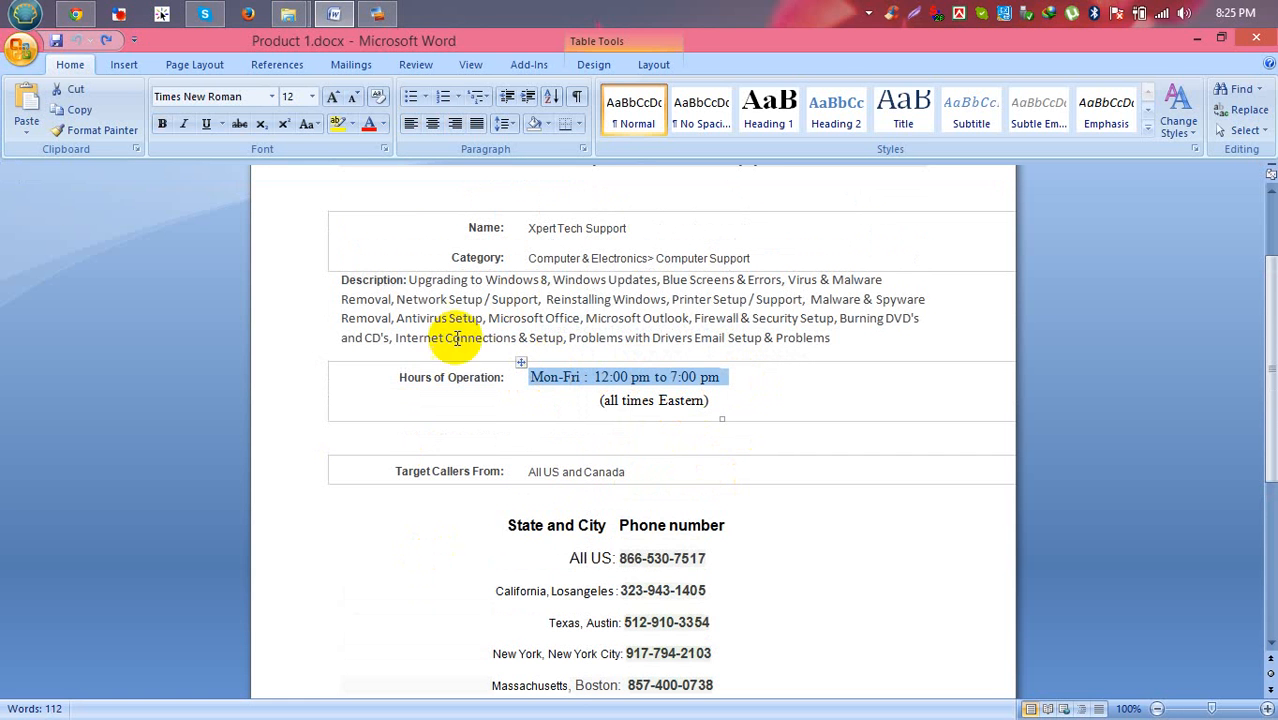
Return to Postimage, replace the new text box's content with the copied hours, and set its size to 20.
click(339, 20)
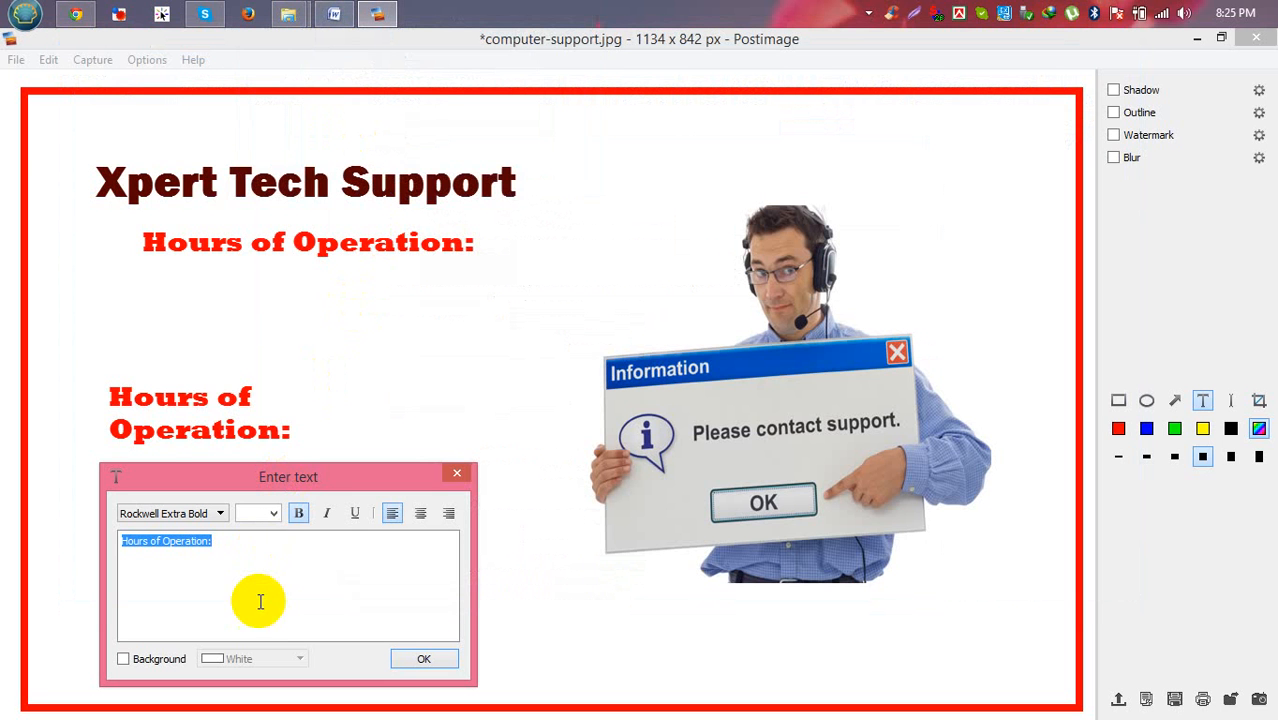
key(ctrl+v)
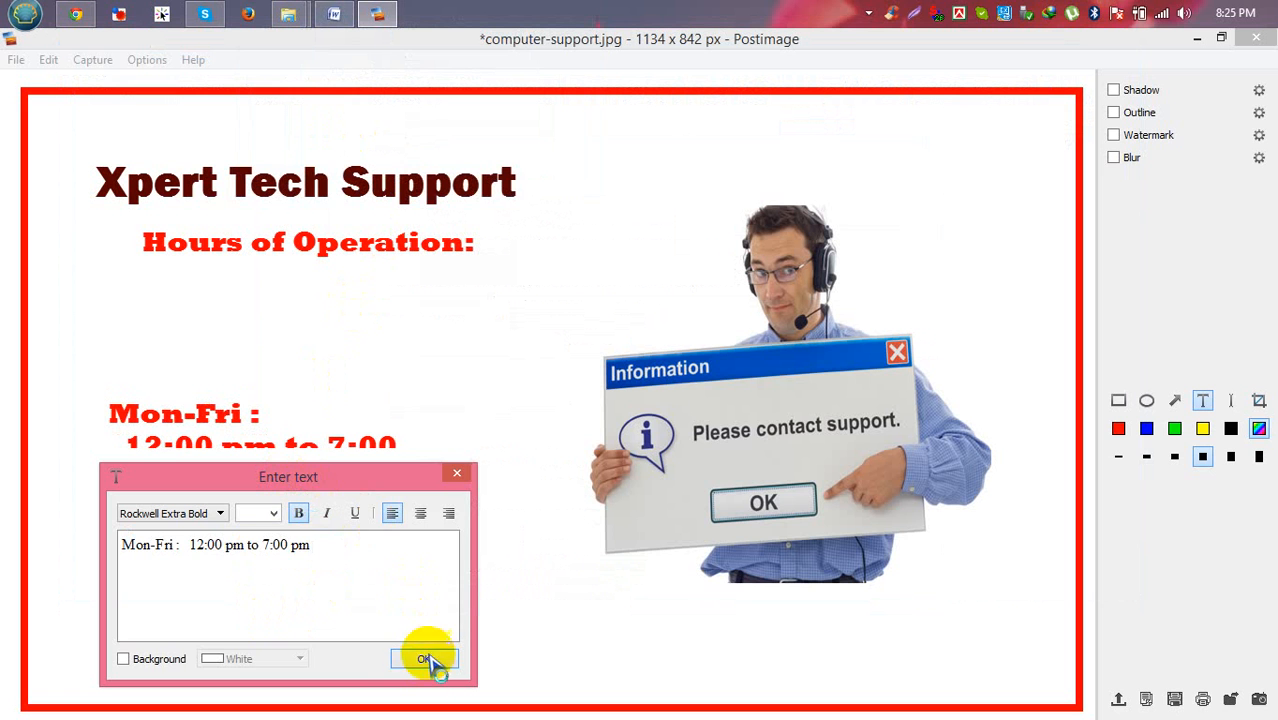
drag(260, 485, 580, 433)
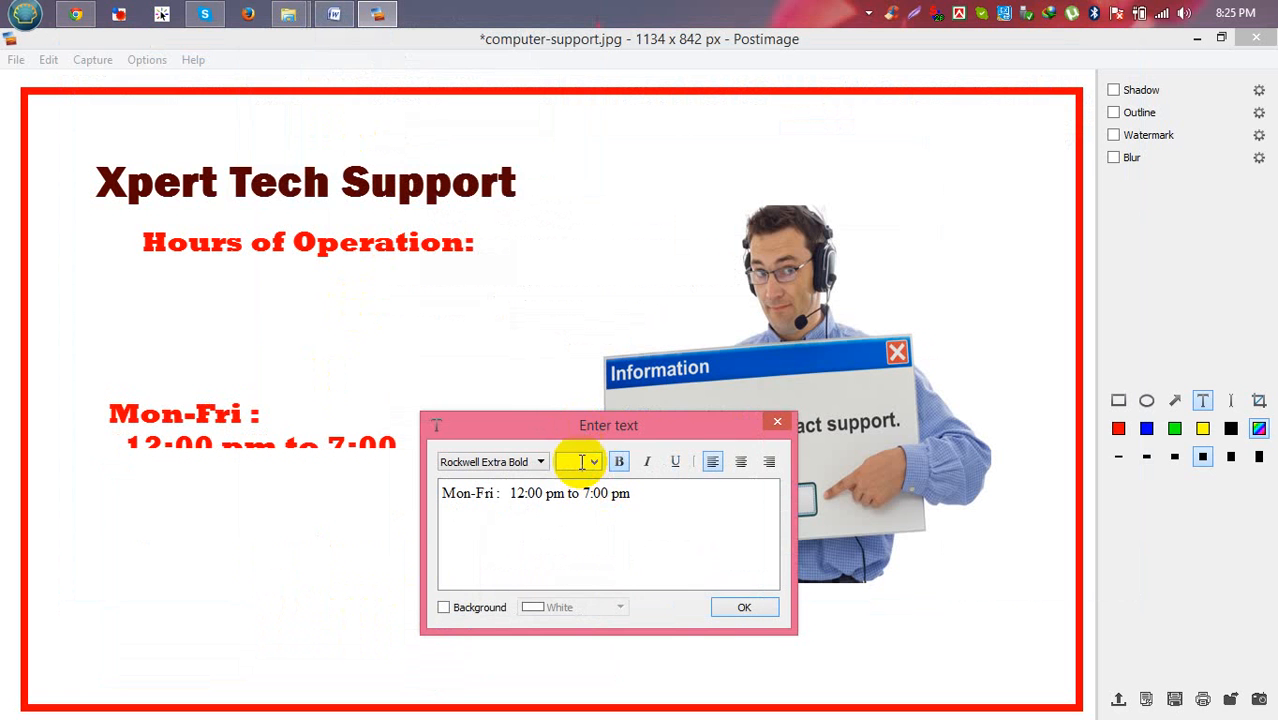
text(20)
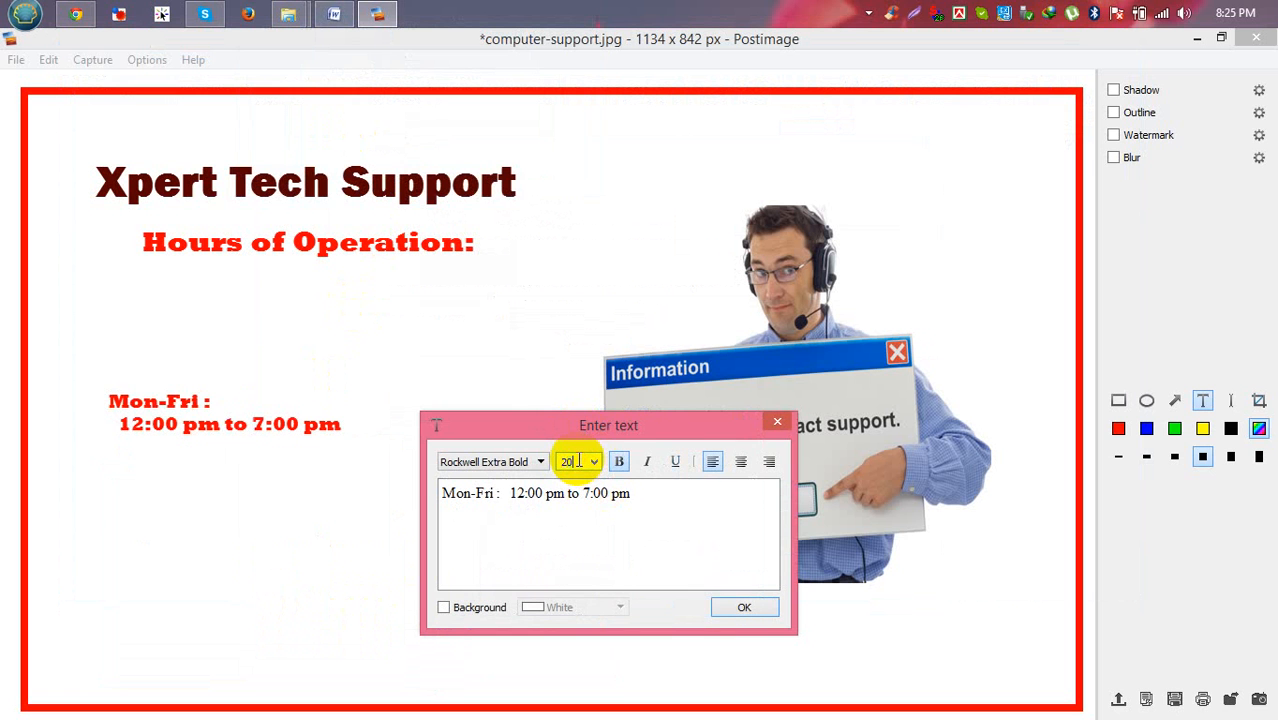
key(Return)
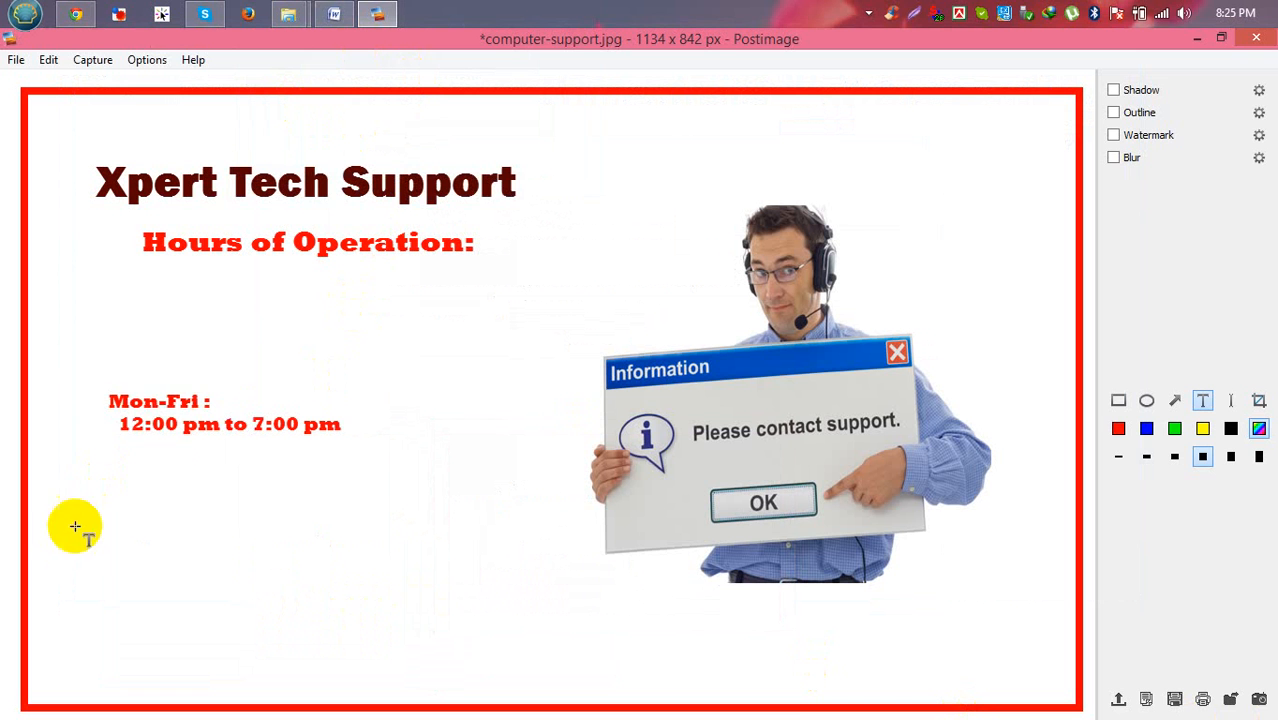
Move the Mon-Fri hours text up to sit directly under the "Hours of Operation:" heading.
drag(128, 400, 252, 284)
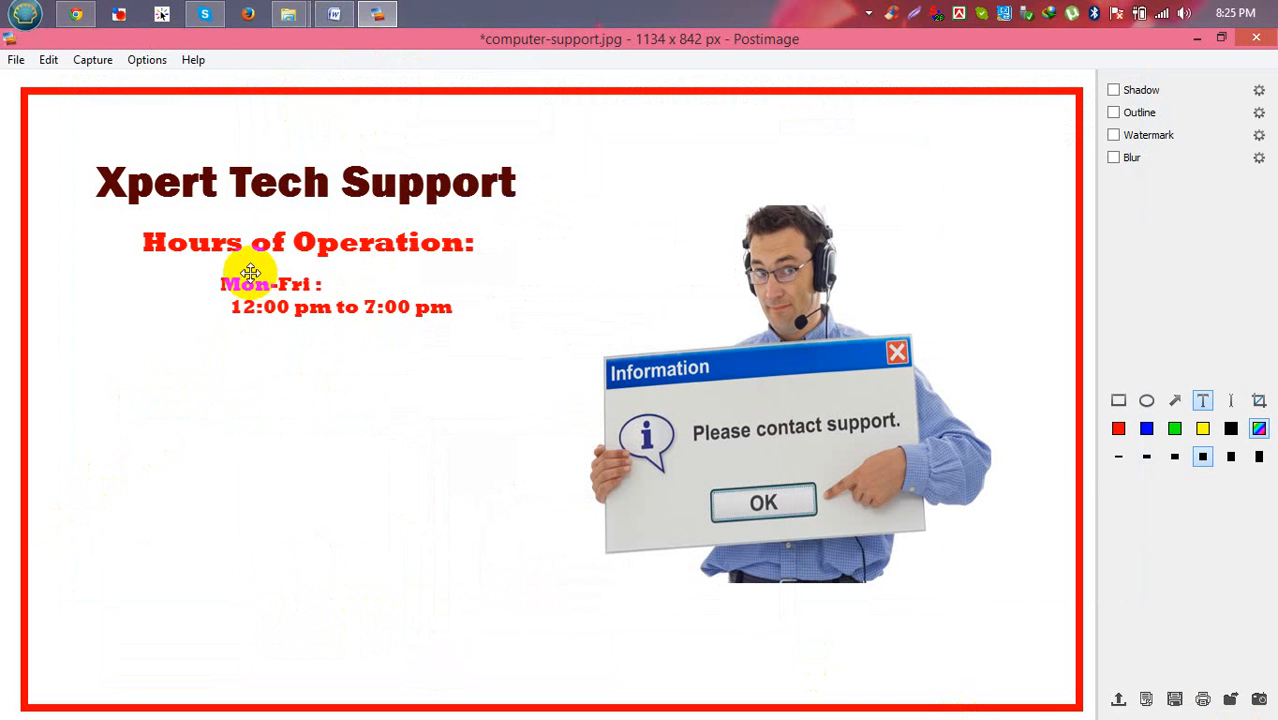
double_click(252, 284)
click(467, 608)
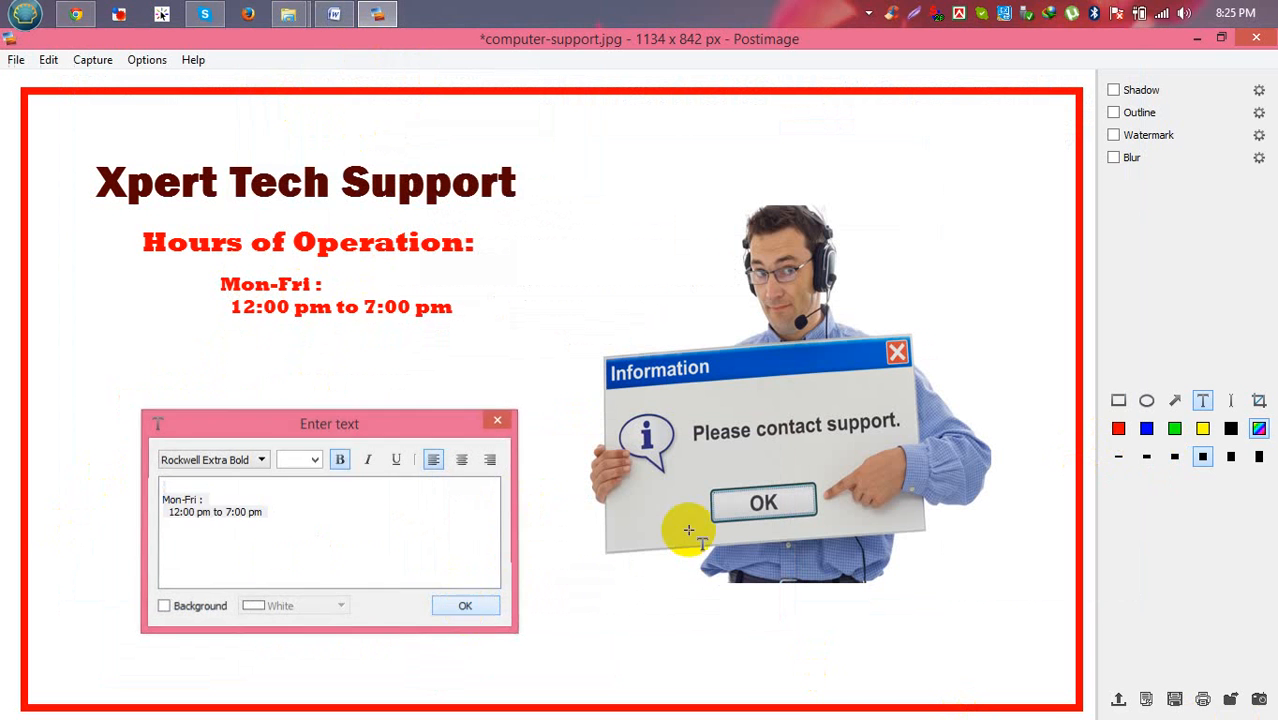
Recolour the Mon-Fri hours text dark green and shift it slightly right to align with the heading's end.
click(1259, 430)
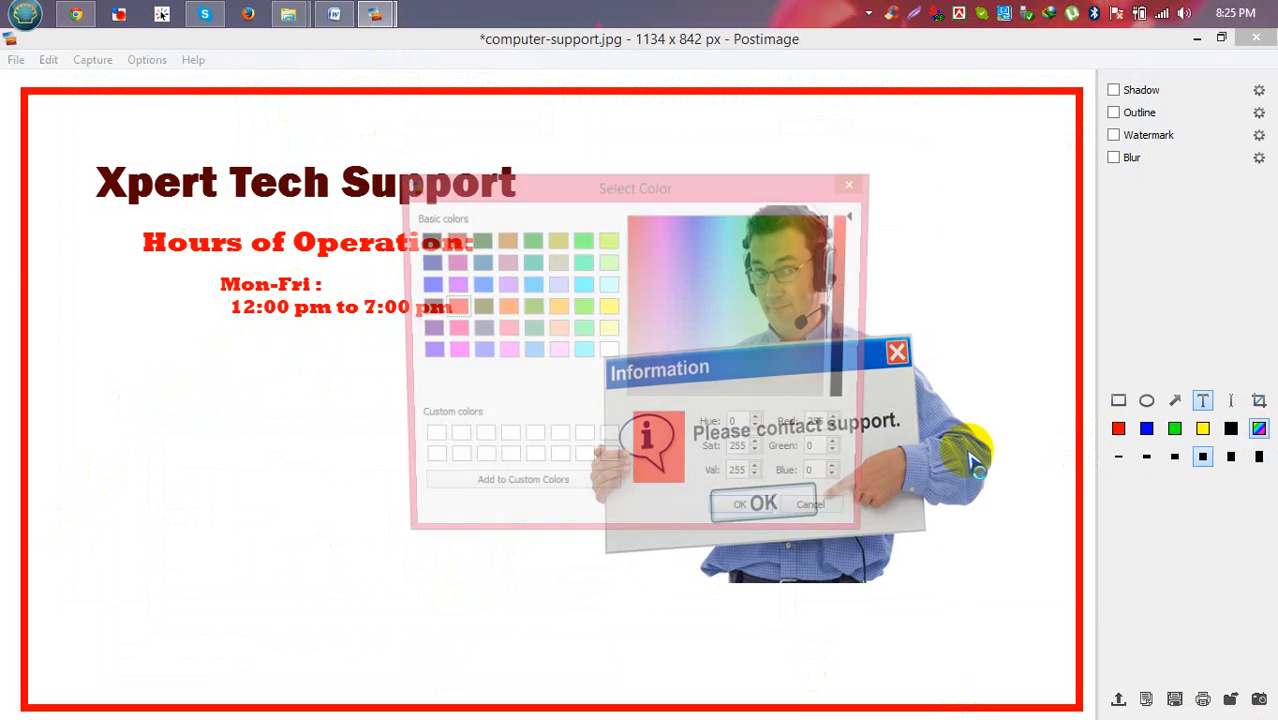
click(581, 240)
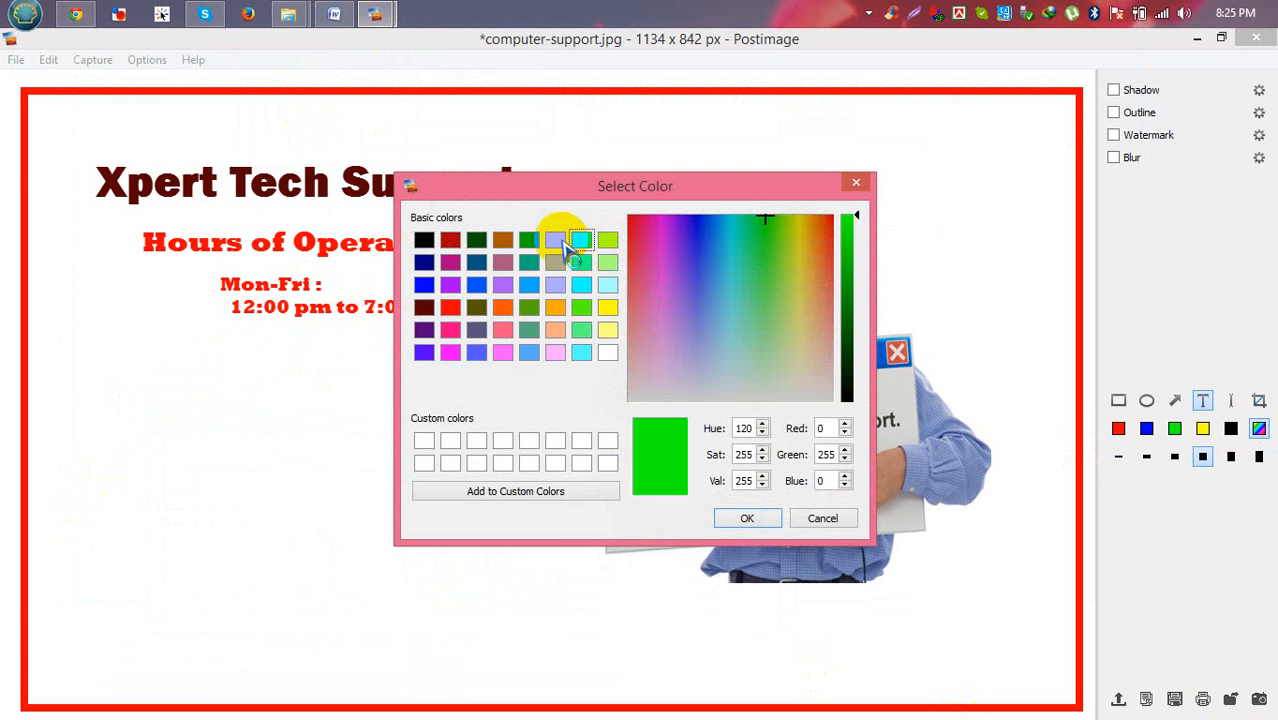
click(528, 240)
click(741, 520)
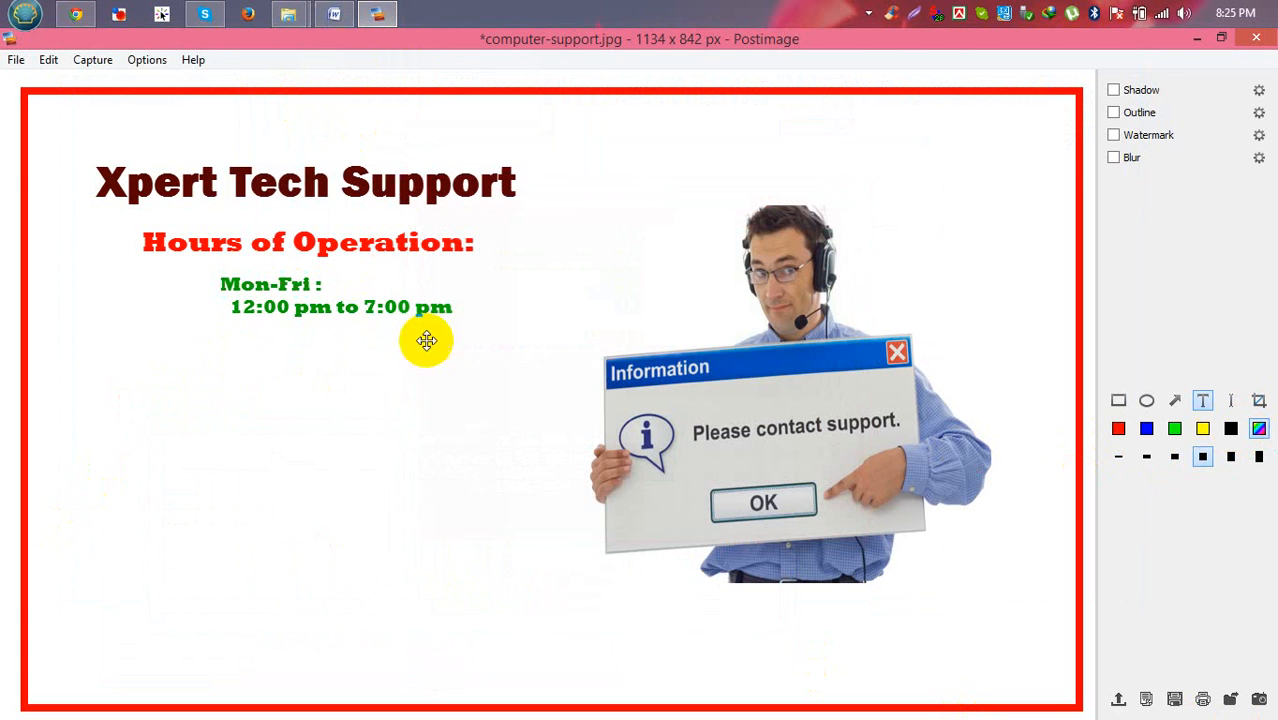
double_click(386, 300)
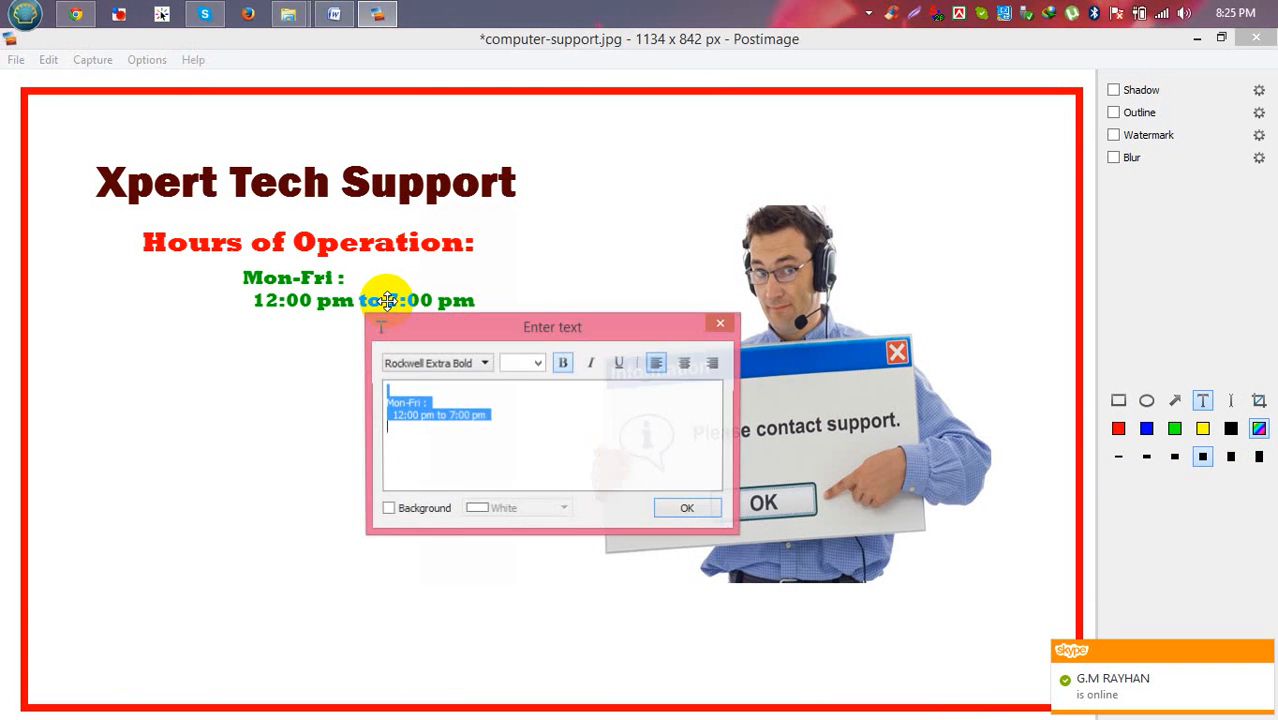
click(680, 507)
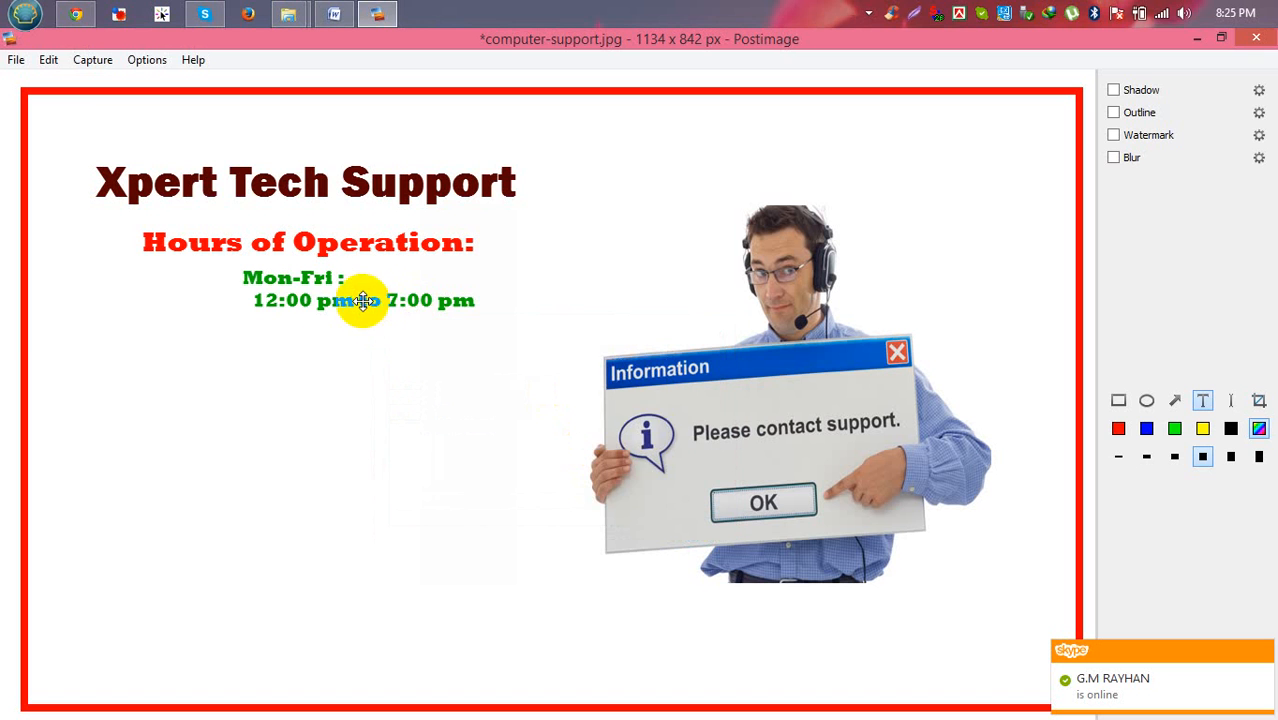
Remove the line breaks and extra spaces so the text reads "Mon-Fri : 12:00 pm to 7:00 pm", and nudge it down below the heading.
double_click(300, 301)
click(349, 460)
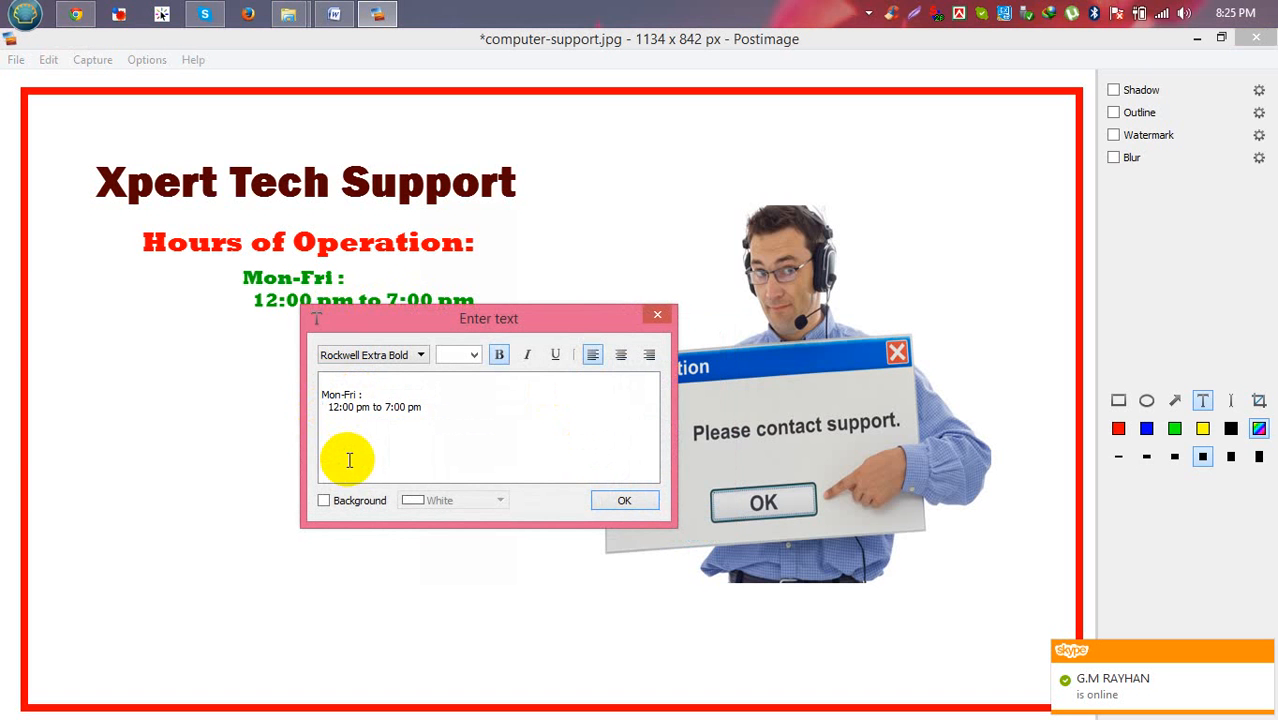
key(BackSpace)
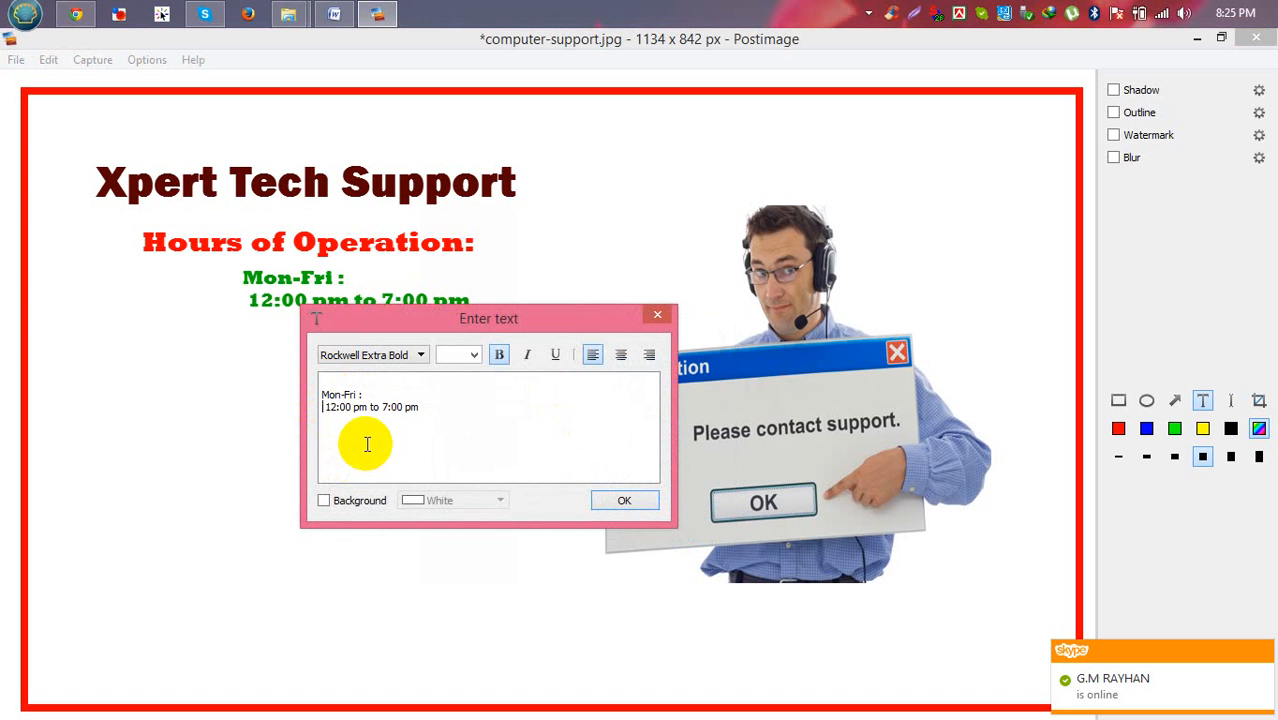
key(BackSpace)
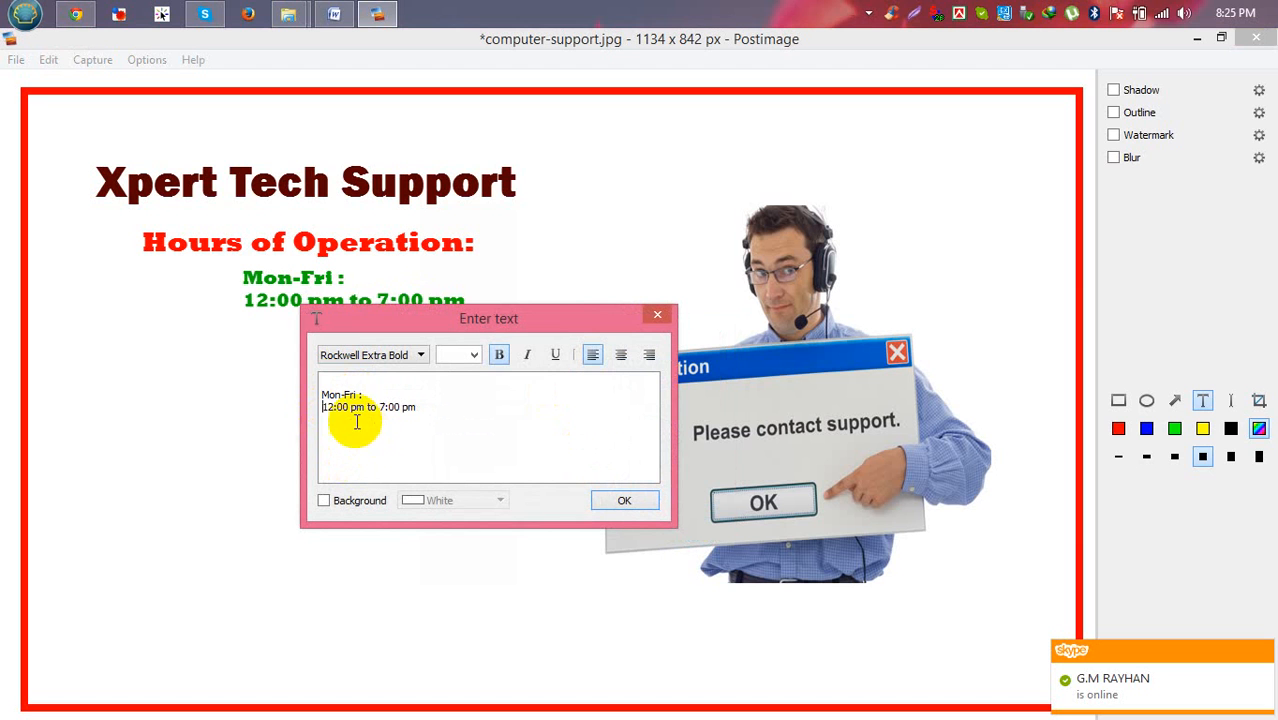
key(BackSpace)
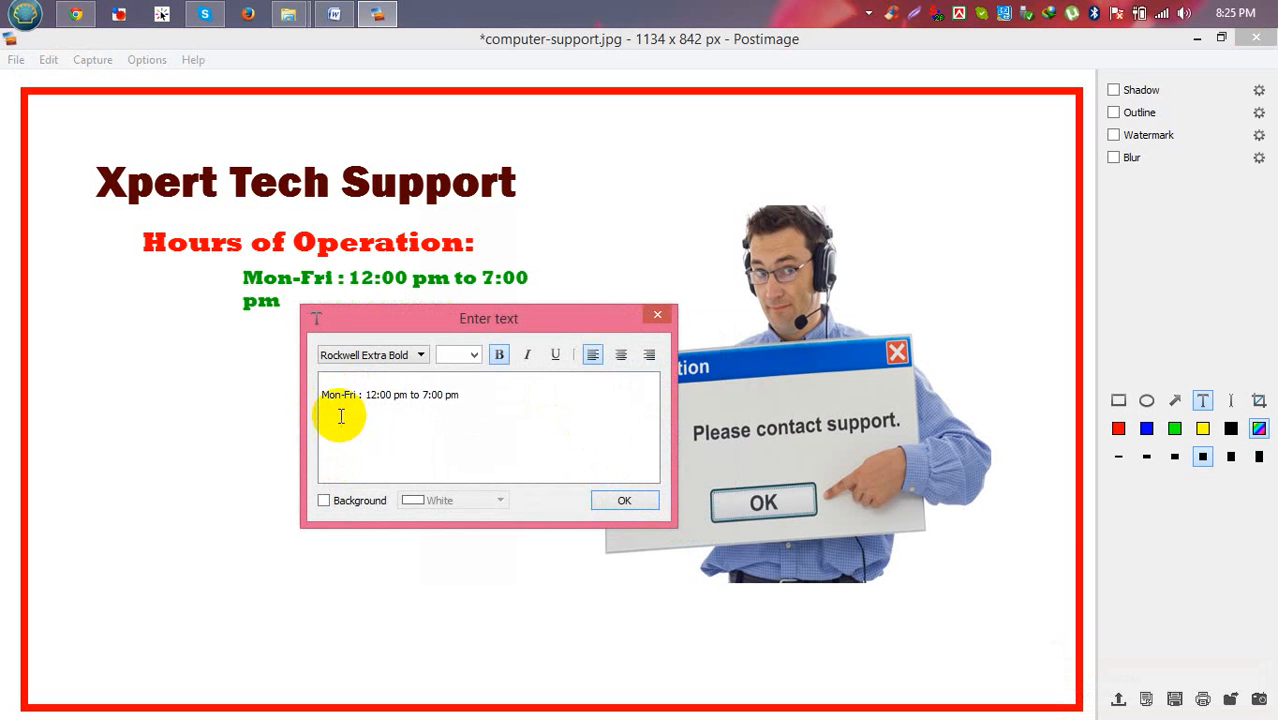
key(BackSpace)
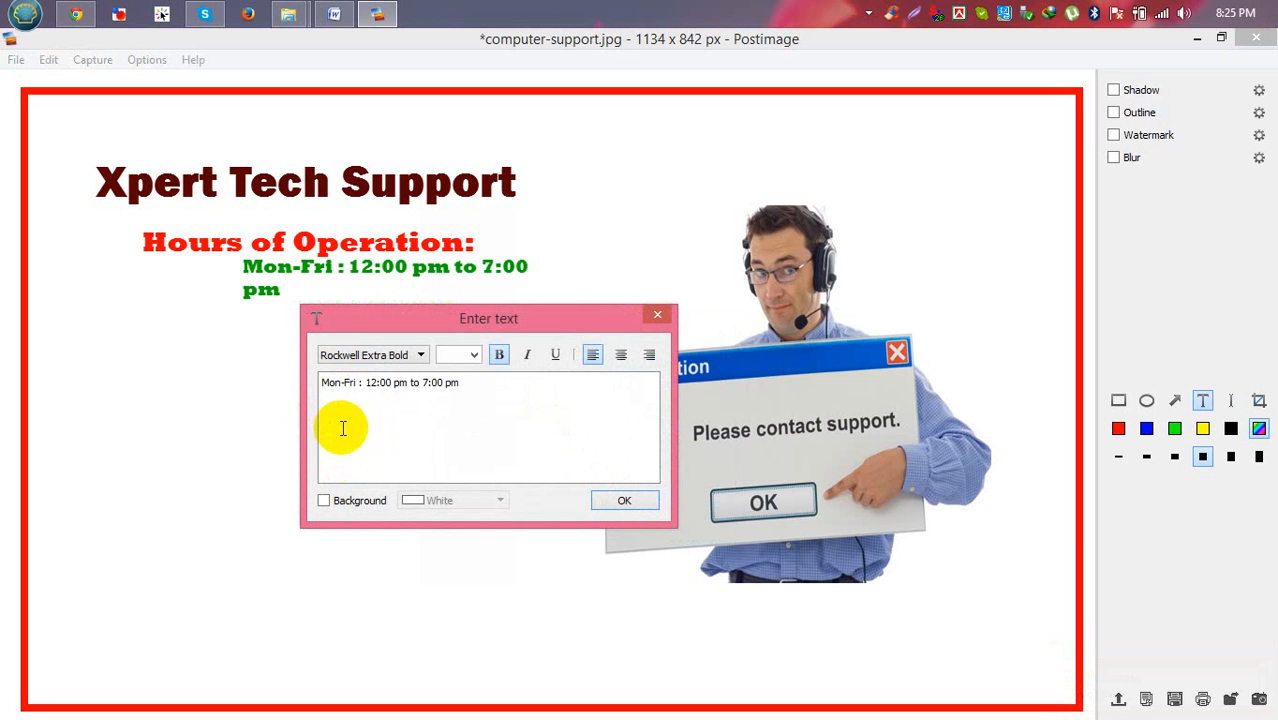
click(624, 502)
drag(310, 280, 306, 288)
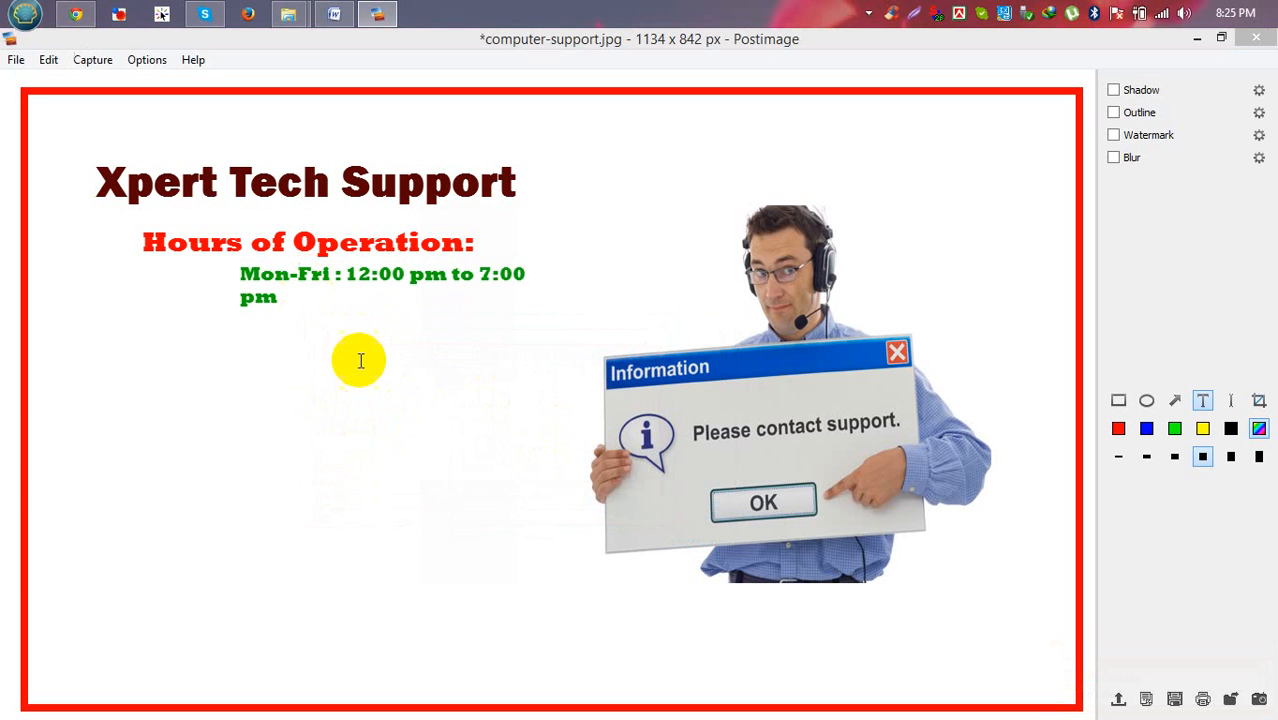
click(628, 488)
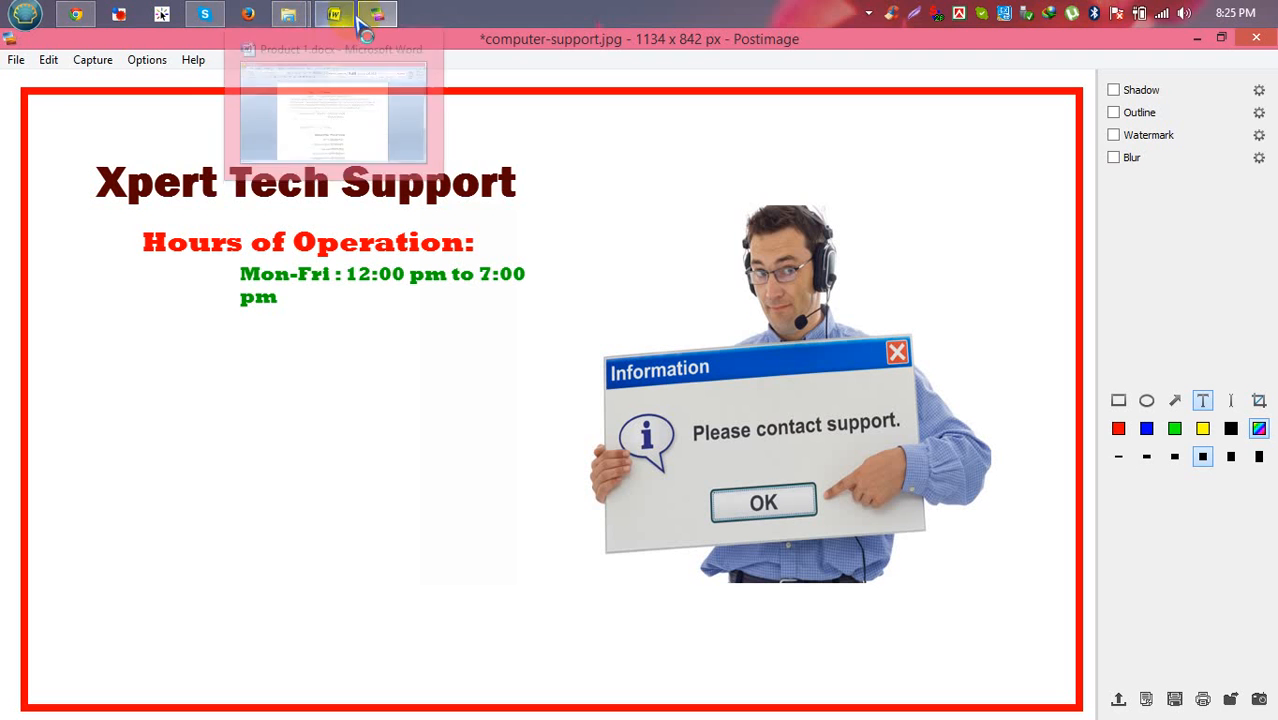
mouse_move(376, 17)
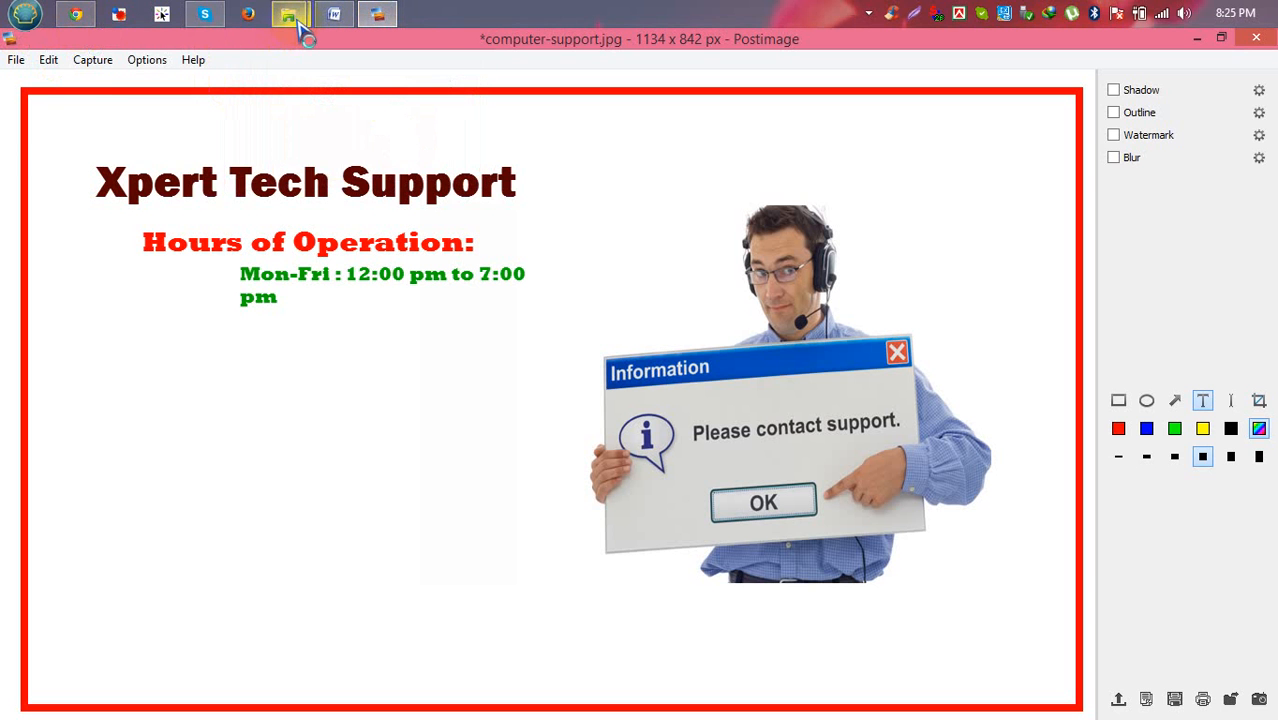
click(16, 60)
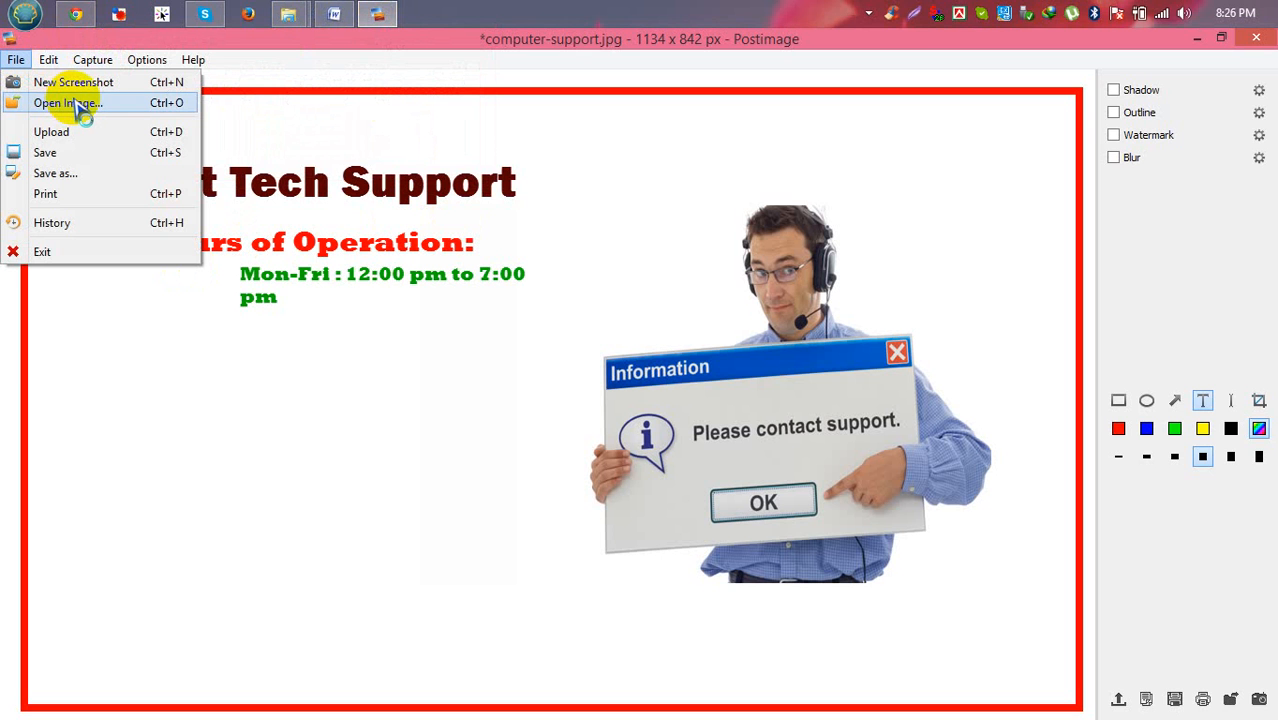
click(399, 371)
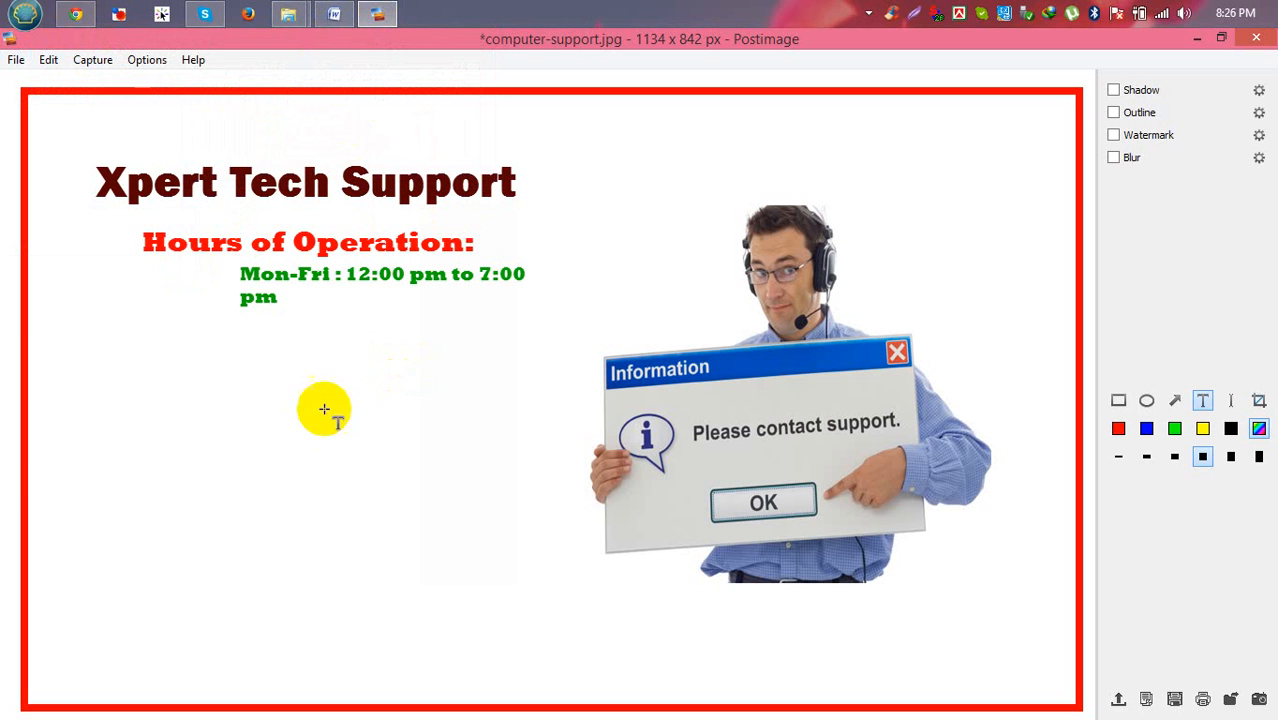
Switch to the Word document, copy the All US phone number, and return to Postimage.
click(332, 14)
scroll(371, 303, down, 7)
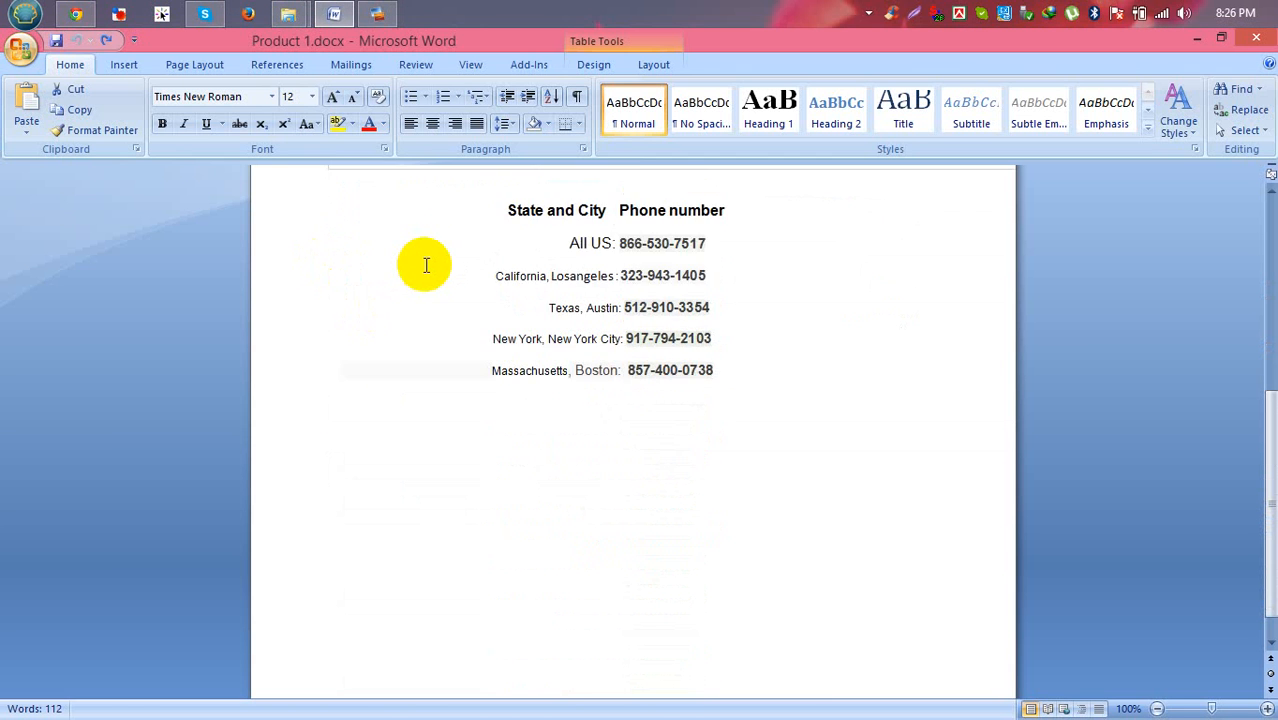
scroll(425, 266, up, 2)
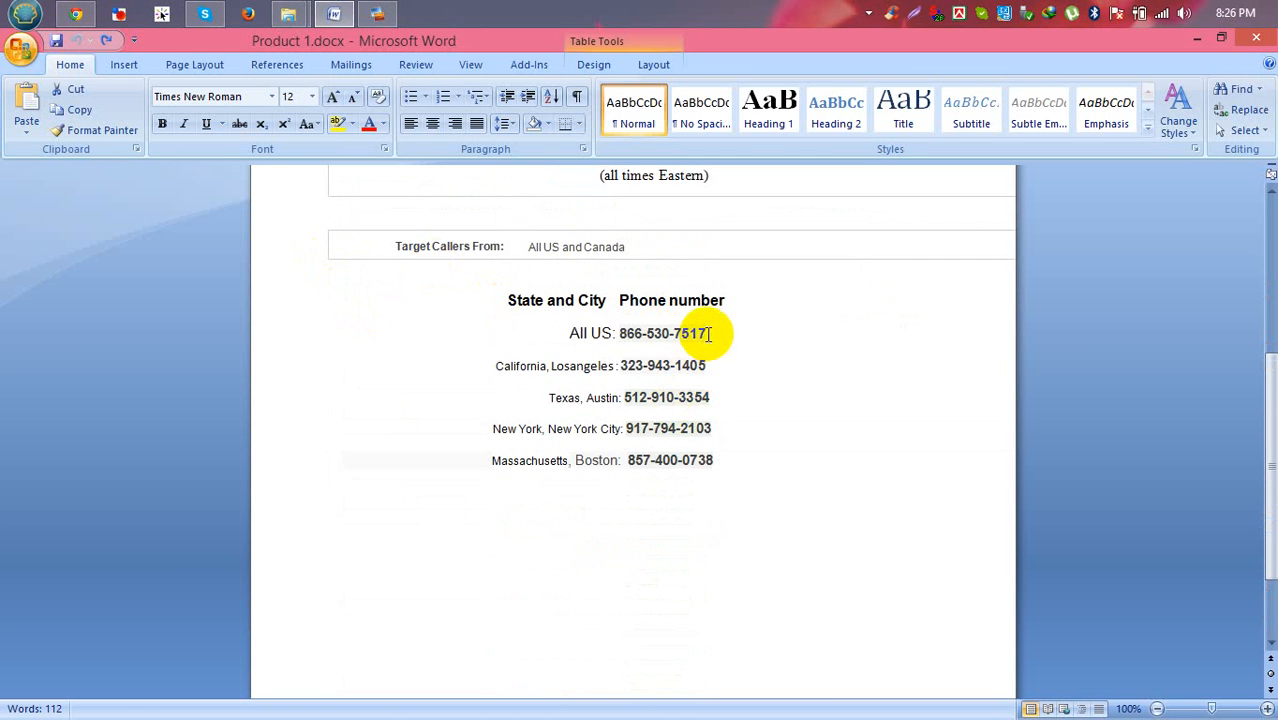
drag(706, 333, 619, 334)
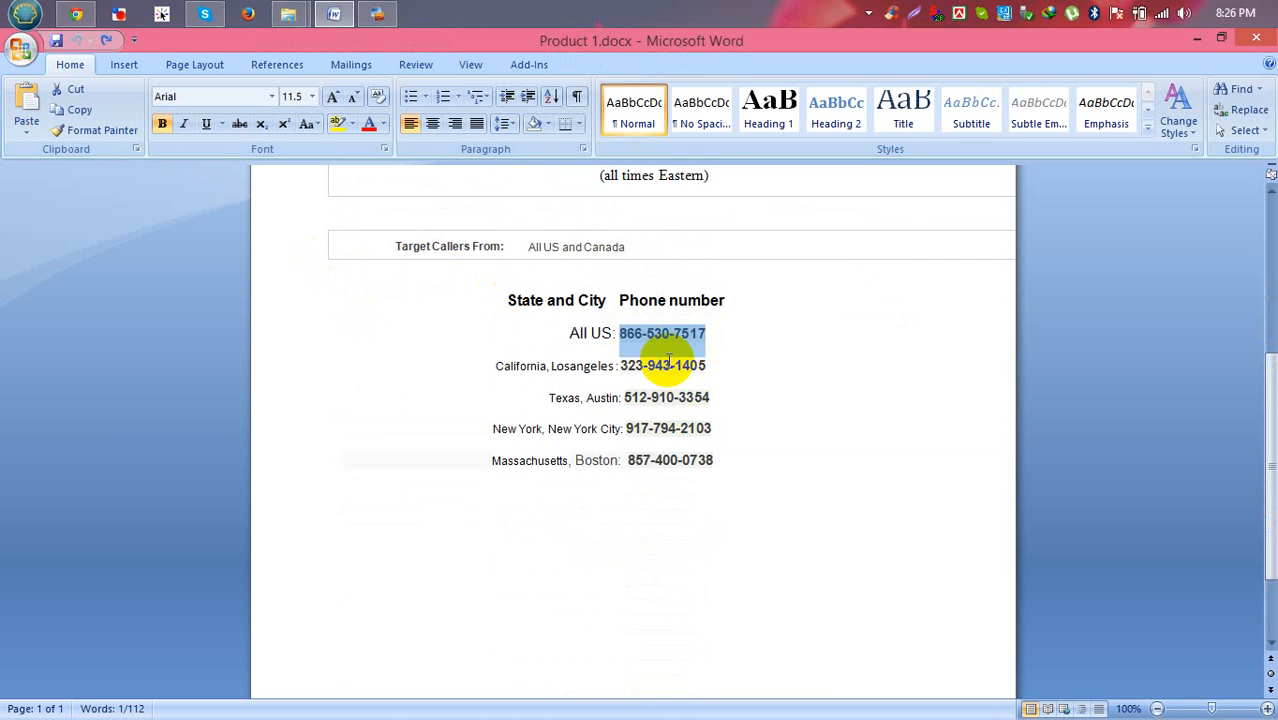
click(1197, 38)
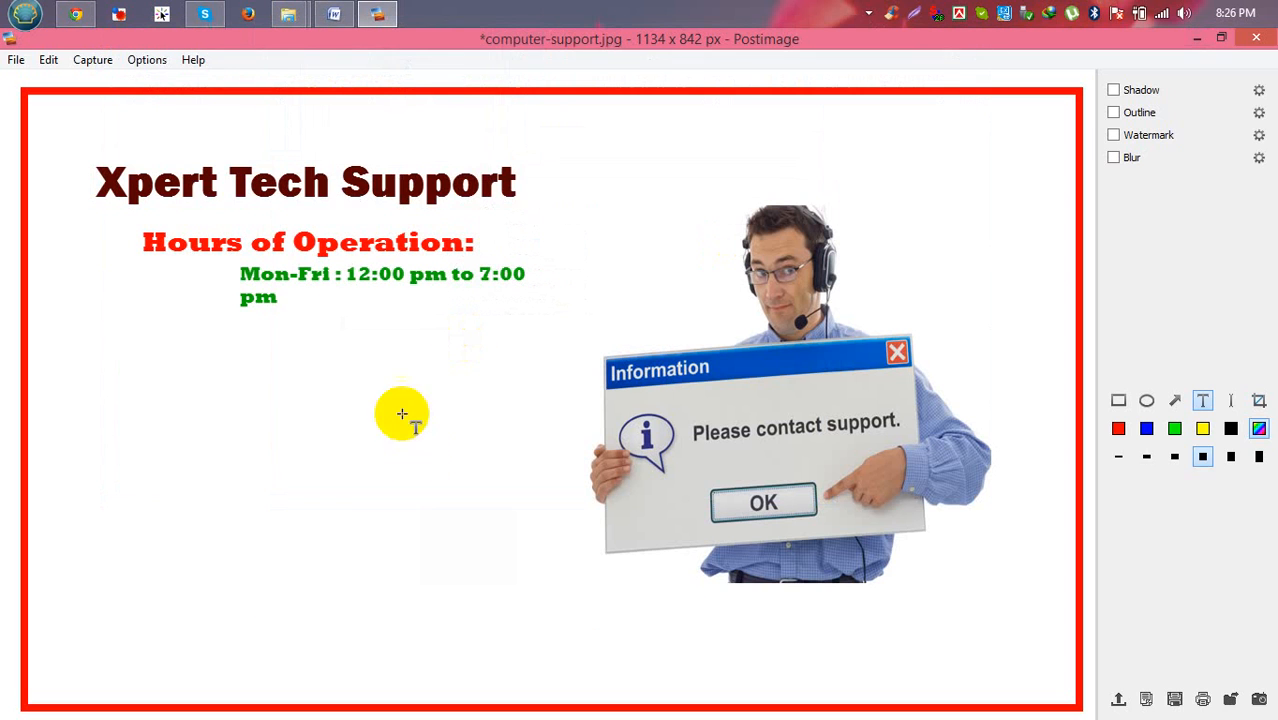
Add the text "Contact uis:" followed by the copied phone number below the hours text, at size 50.
drag(102, 368, 890, 692)
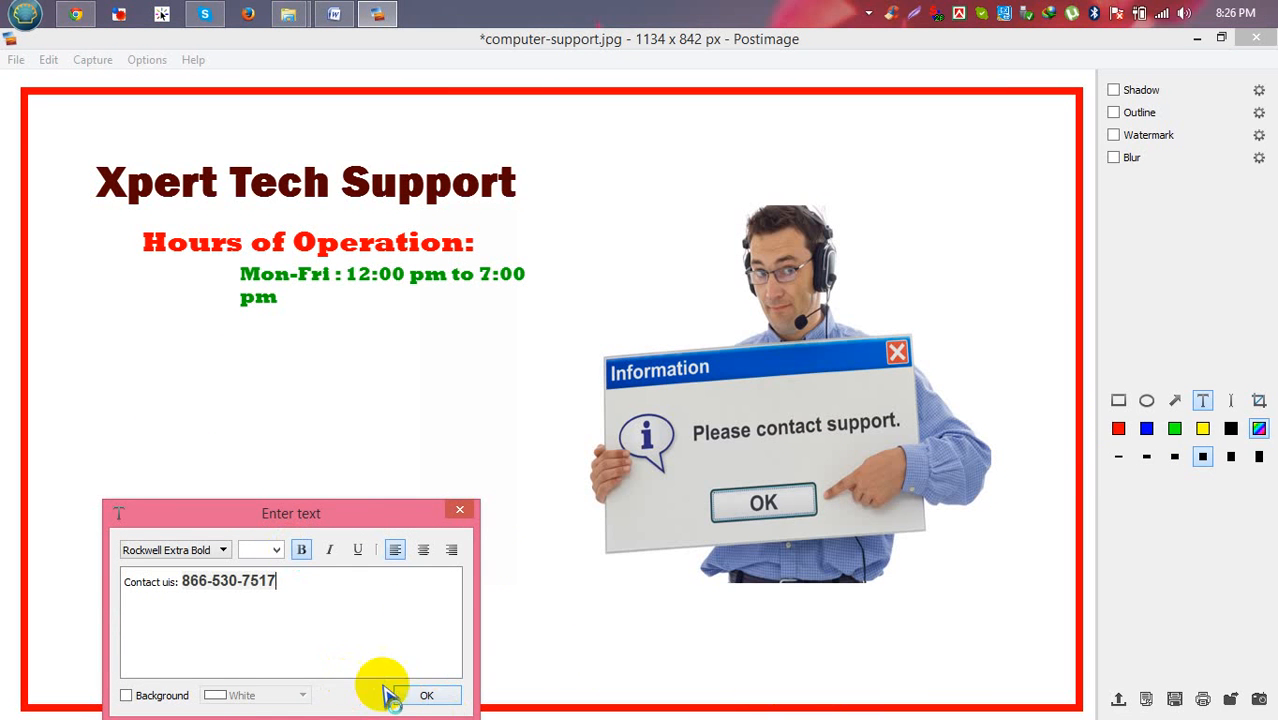
click(420, 697)
drag(348, 533, 335, 404)
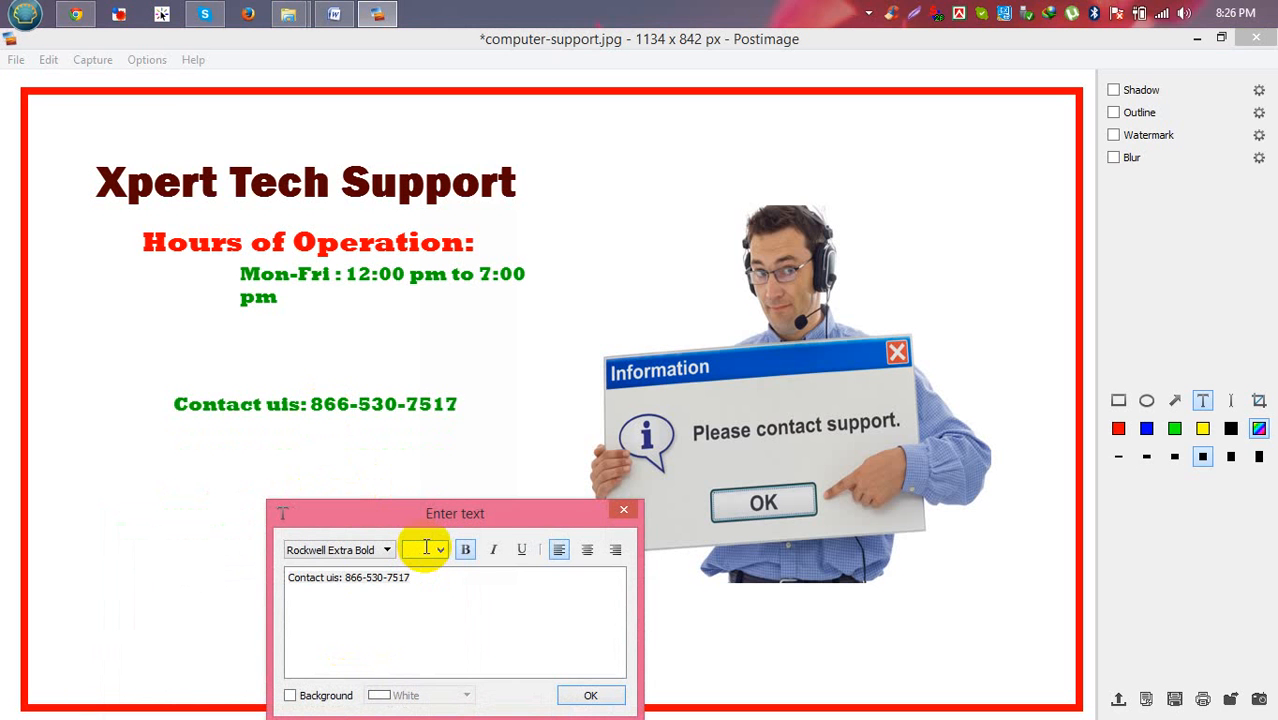
text(50)
key(Return)
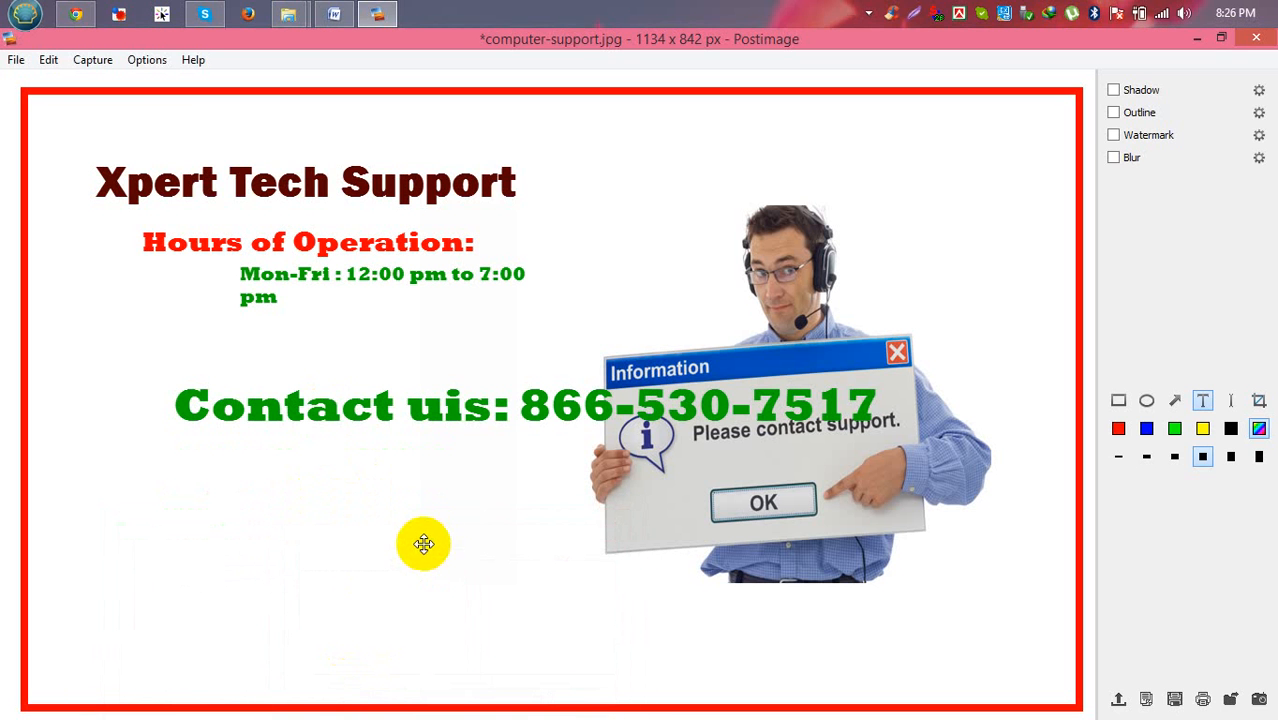
Correct the typo in the contact text so "uis" reads "us".
click(456, 419)
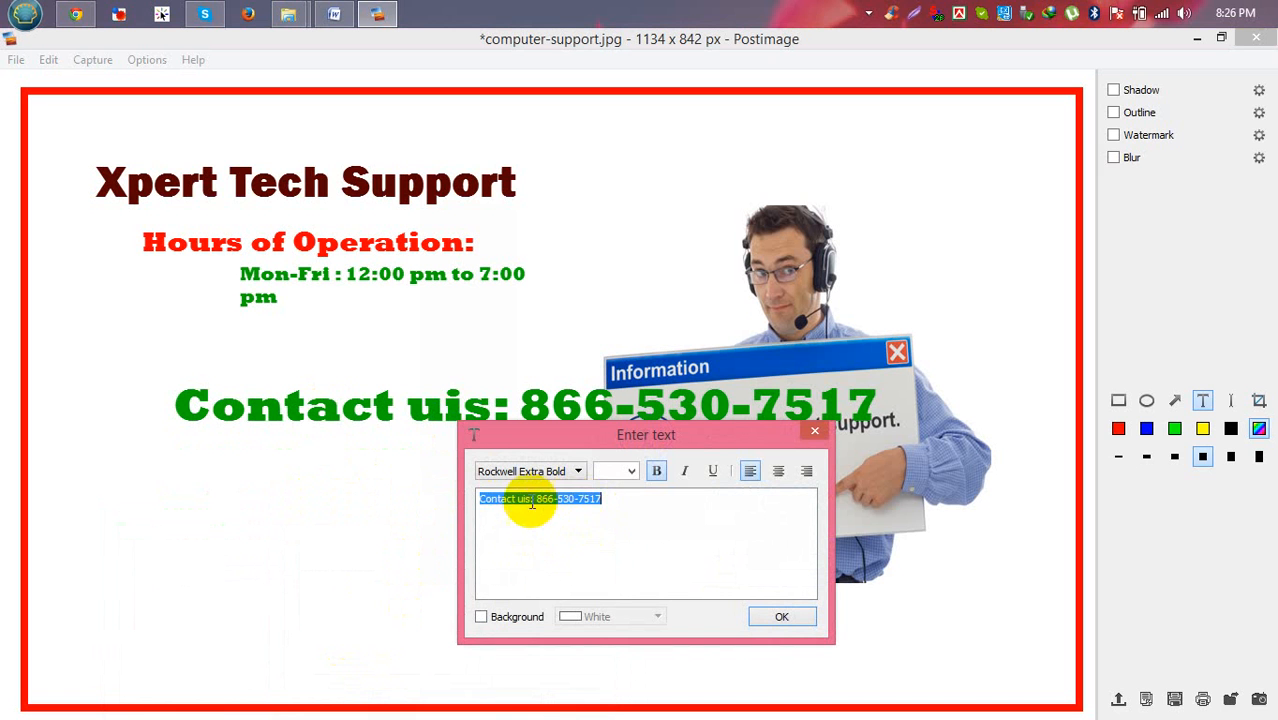
click(518, 498)
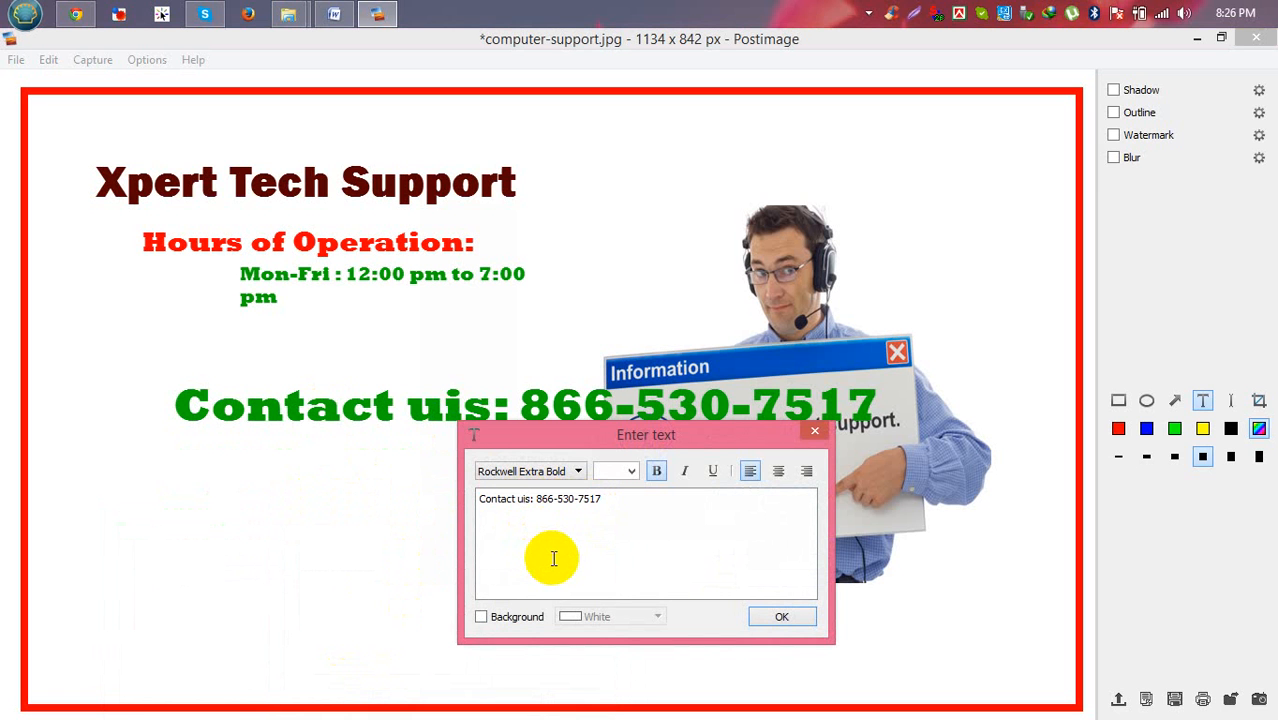
key(Delete)
click(784, 618)
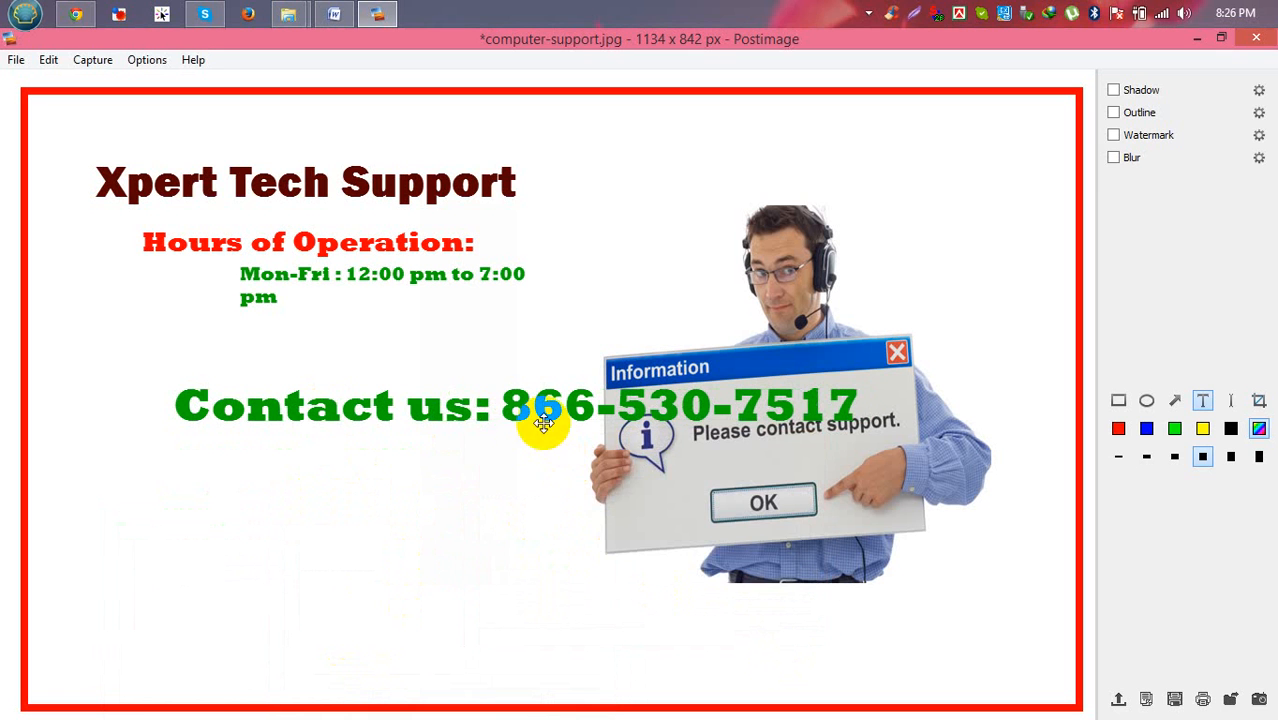
Move the contact text down to the lower part of the red frame, clear of the support agent picture.
drag(543, 424, 491, 639)
click(488, 610)
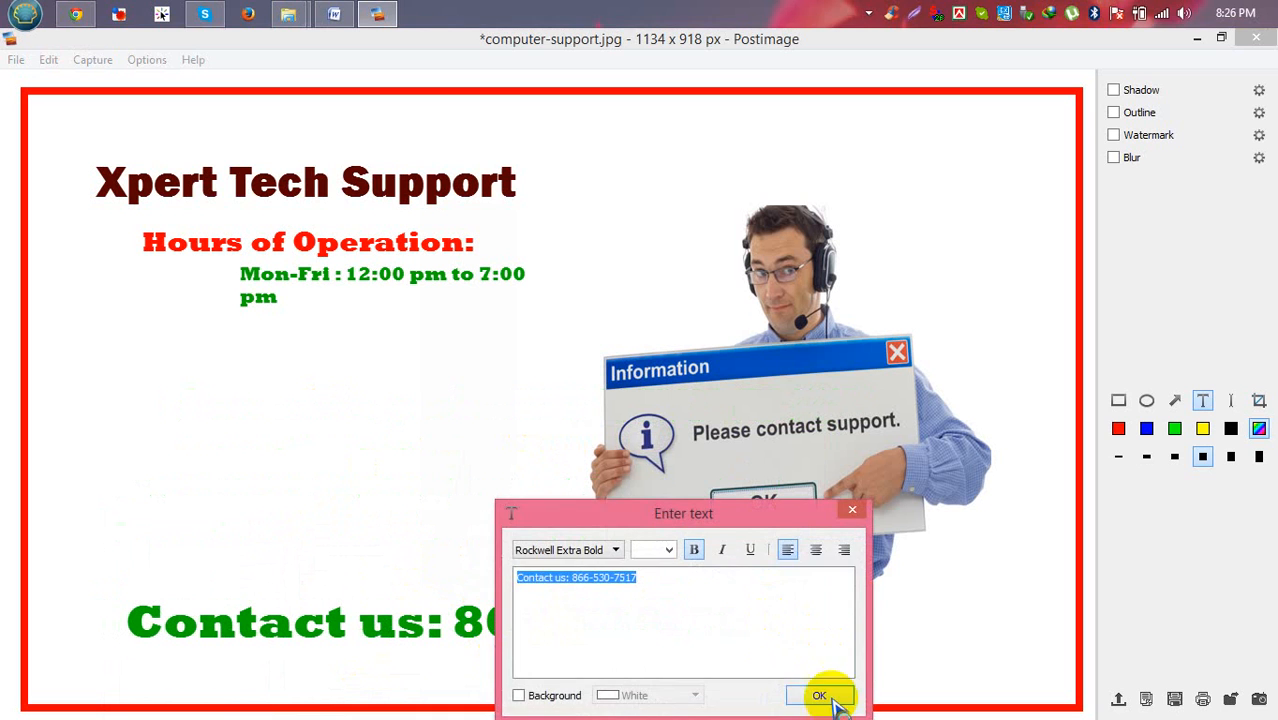
click(818, 696)
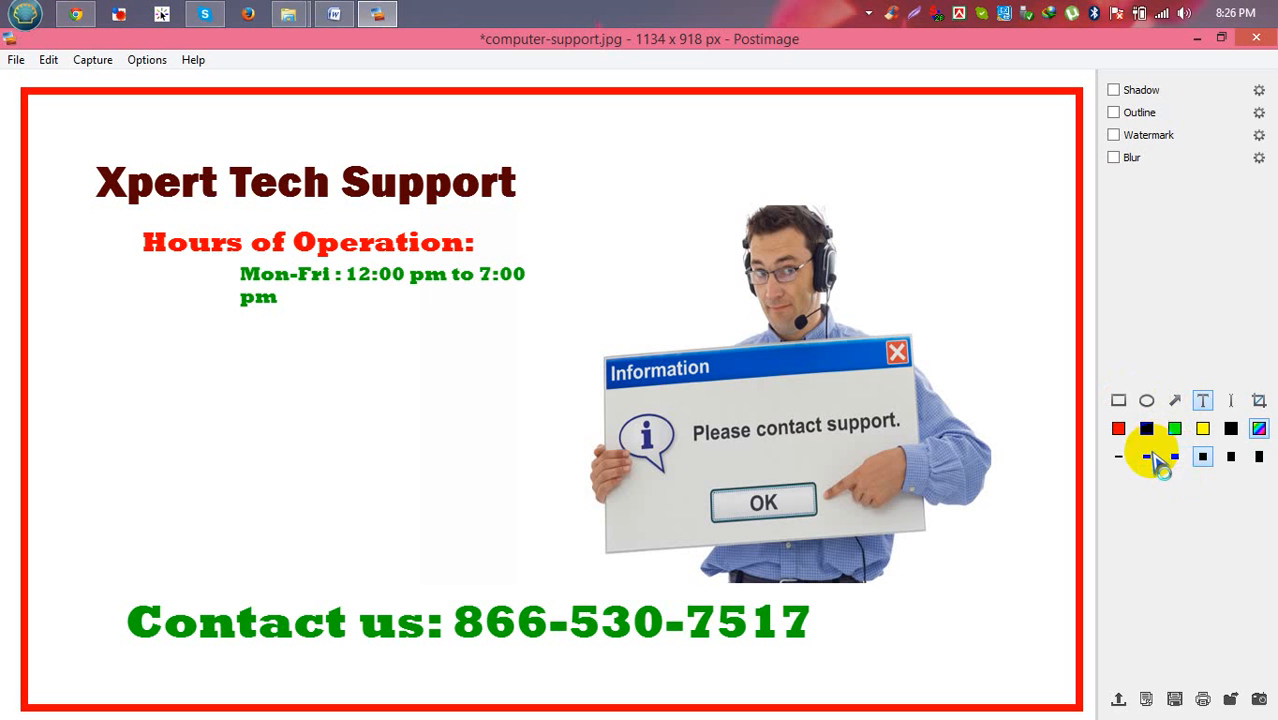
Enlarge the contact text to size 72 and shift it up and left inside the frame's lower-left corner.
click(1231, 457)
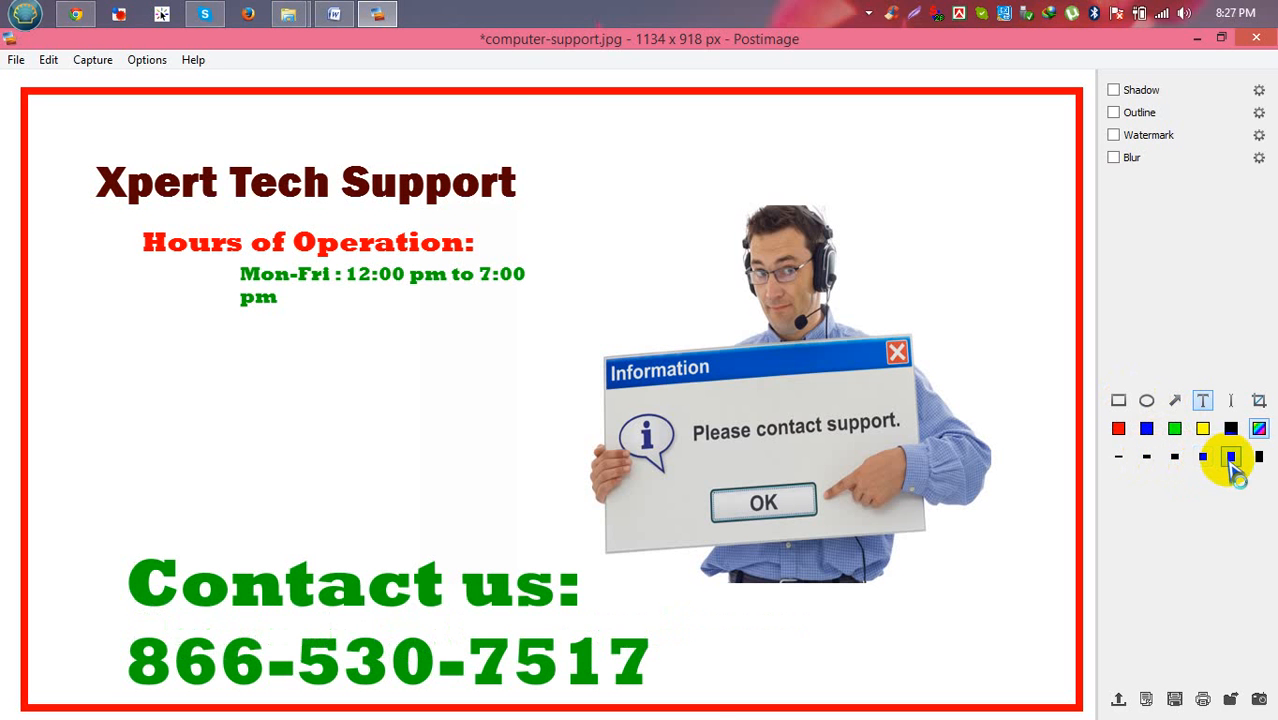
double_click(345, 590)
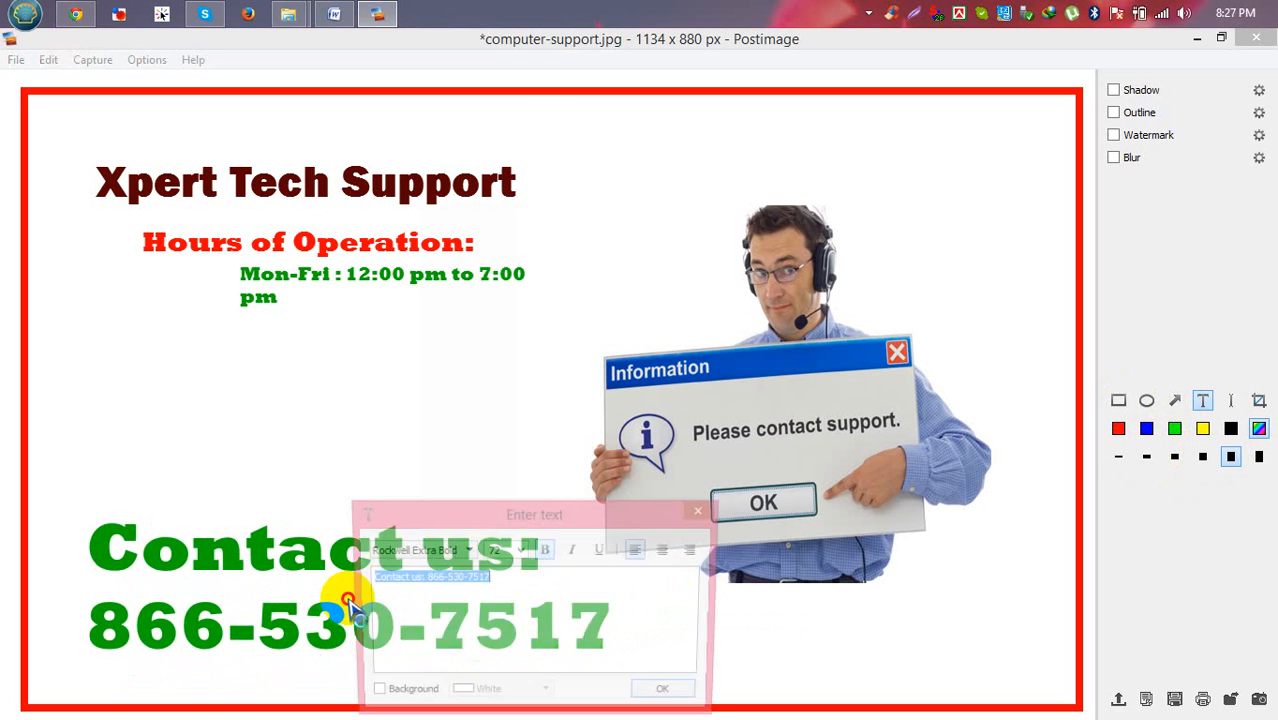
click(668, 695)
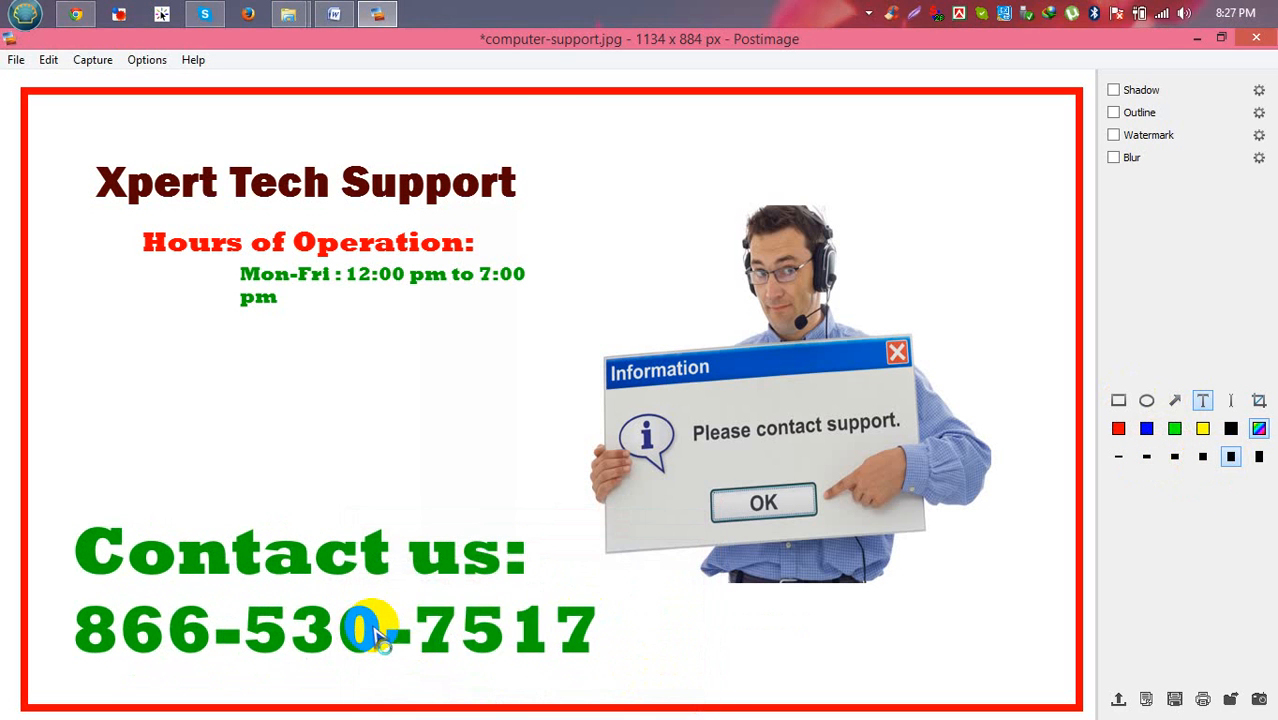
double_click(368, 628)
click(696, 695)
click(428, 278)
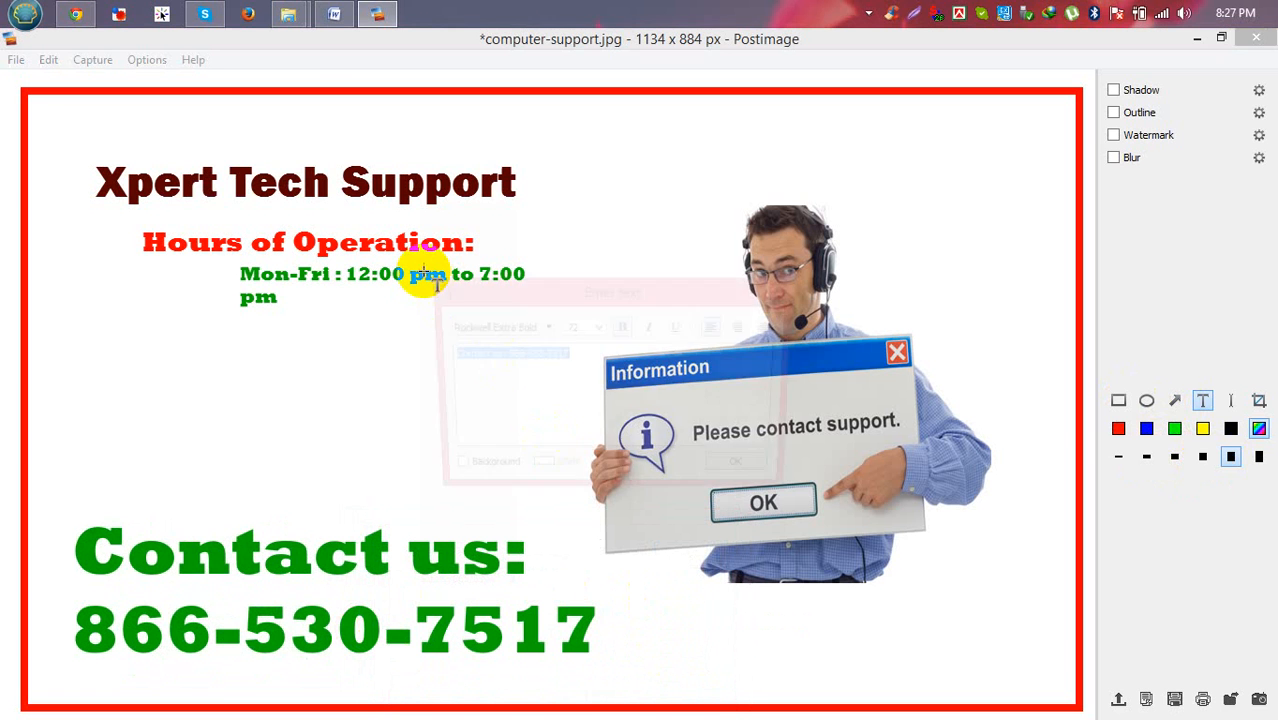
click(748, 480)
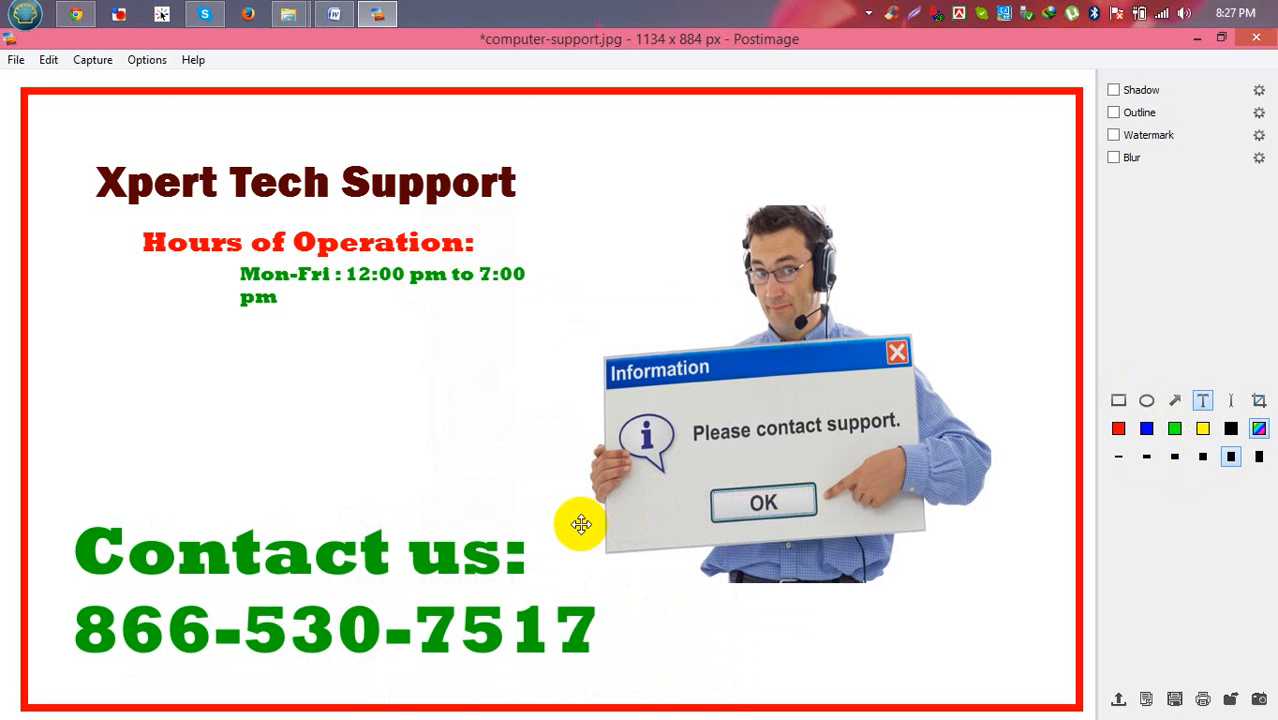
double_click(357, 553)
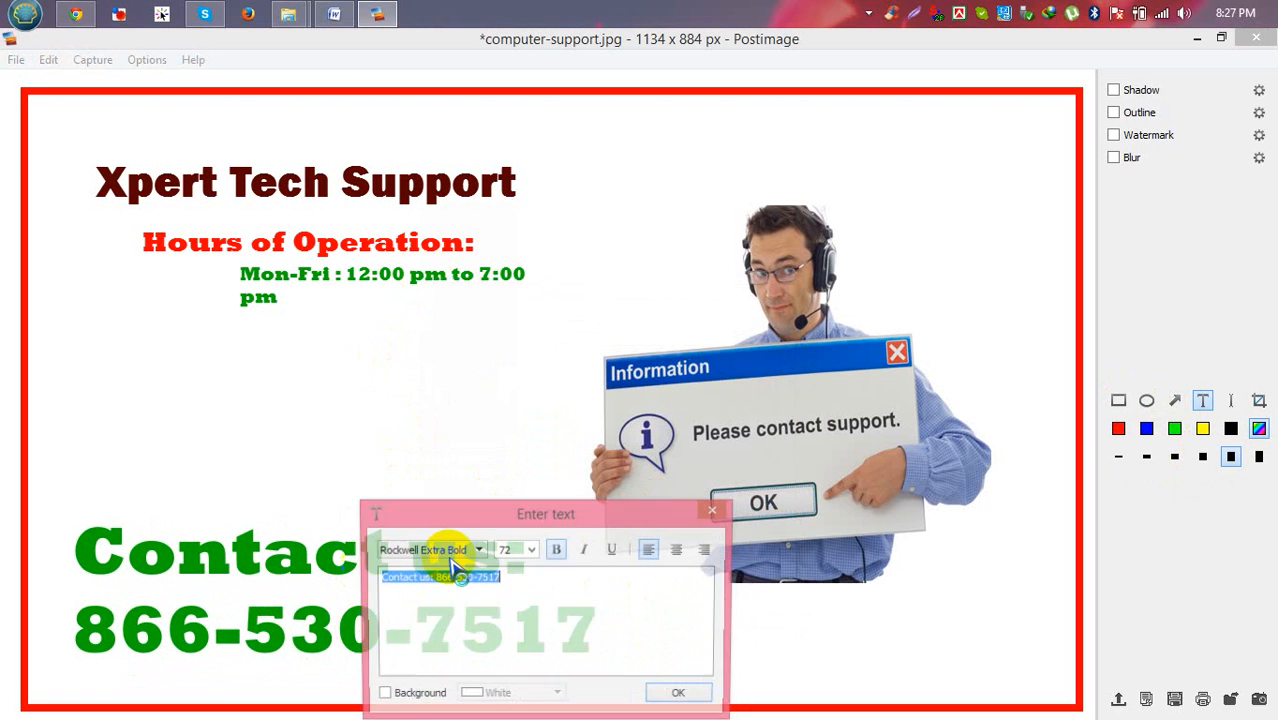
click(680, 696)
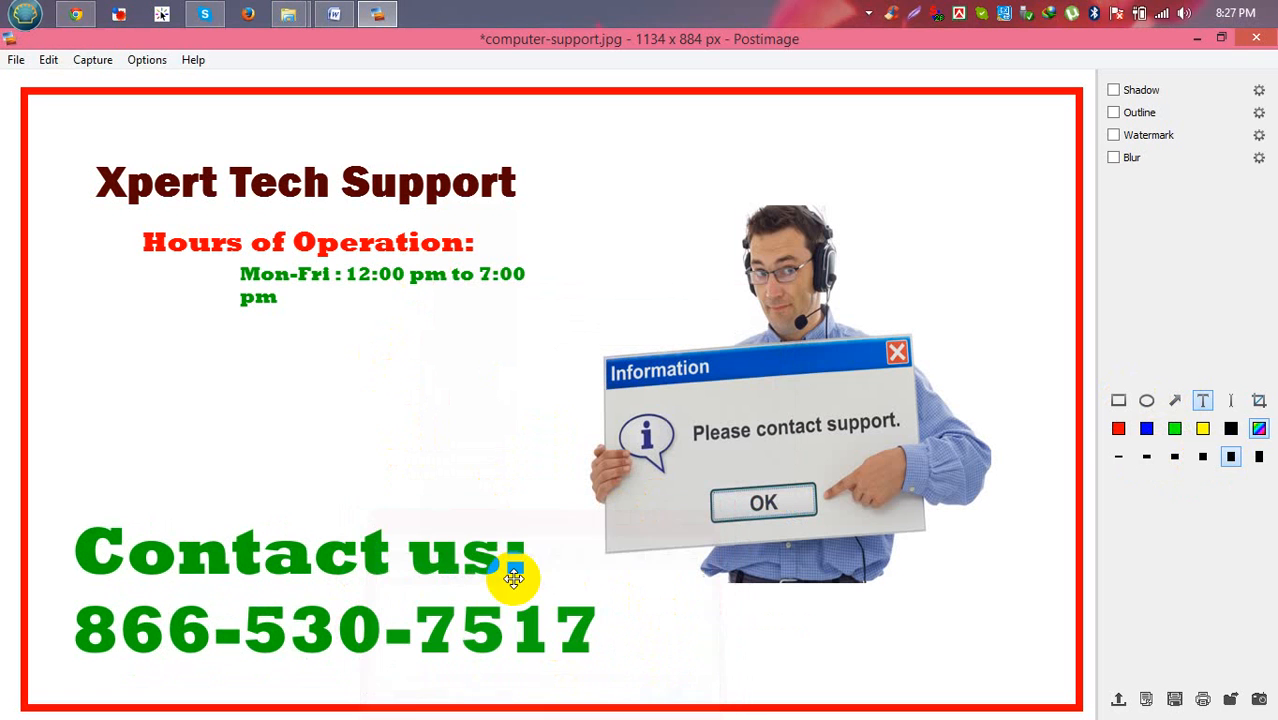
Recolour the contact text dark red using the basic colours.
click(1259, 428)
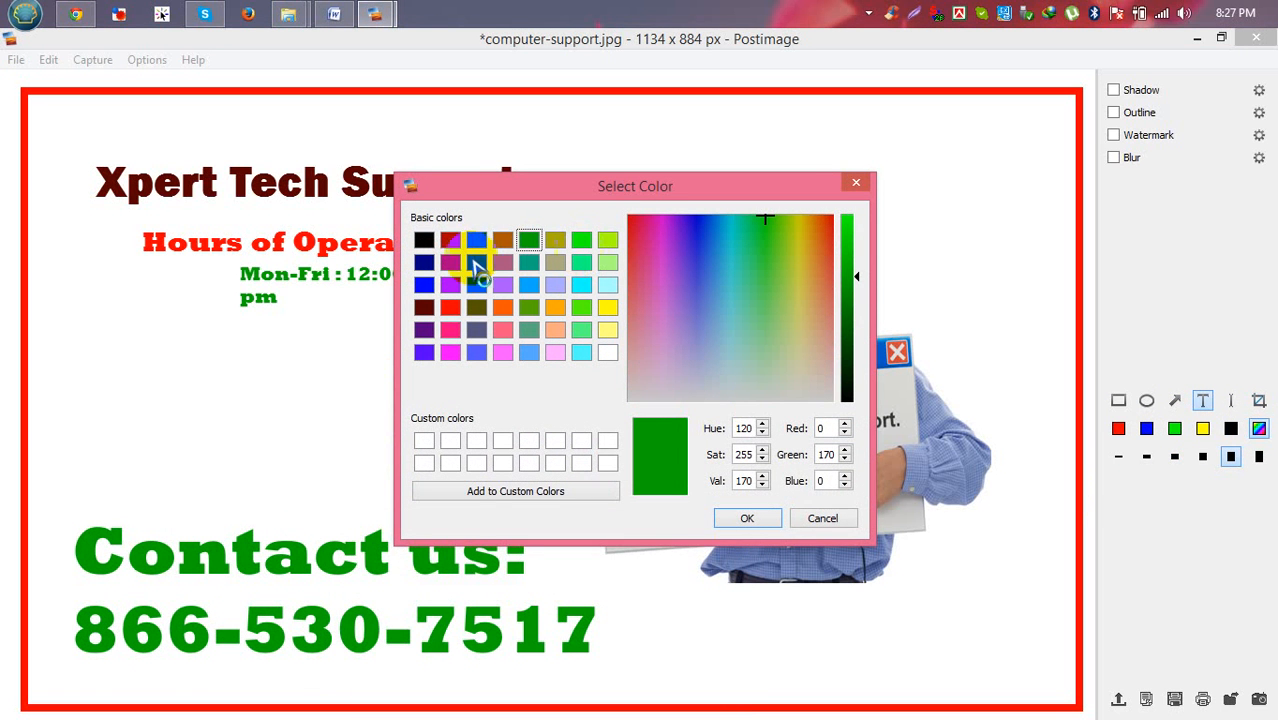
click(452, 242)
click(745, 518)
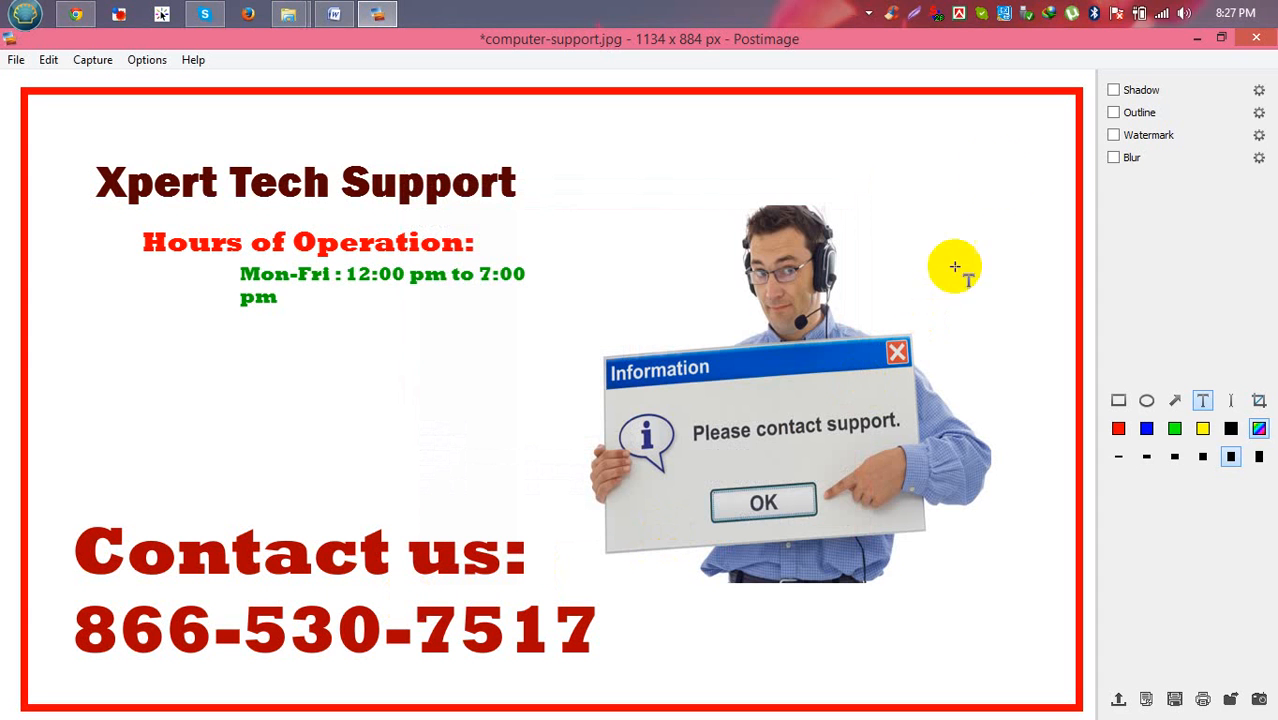
Turn on the Shadow effect for the image.
click(1121, 165)
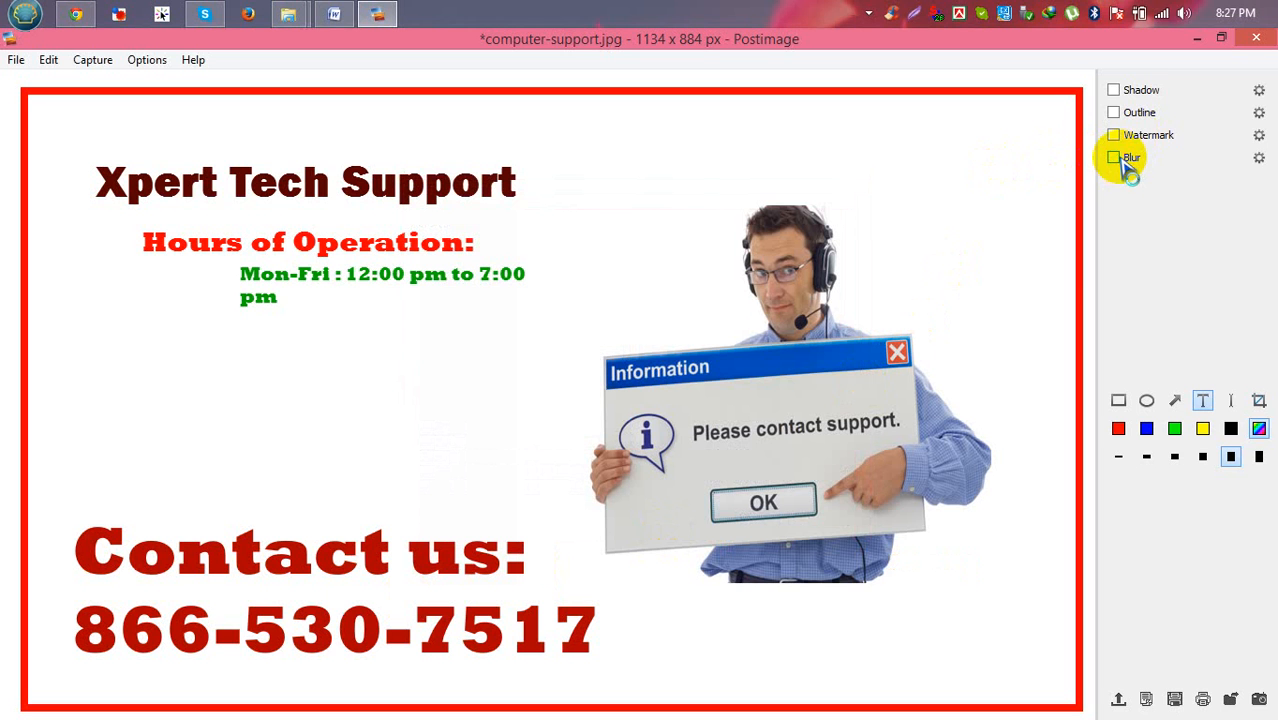
click(1116, 90)
click(1122, 96)
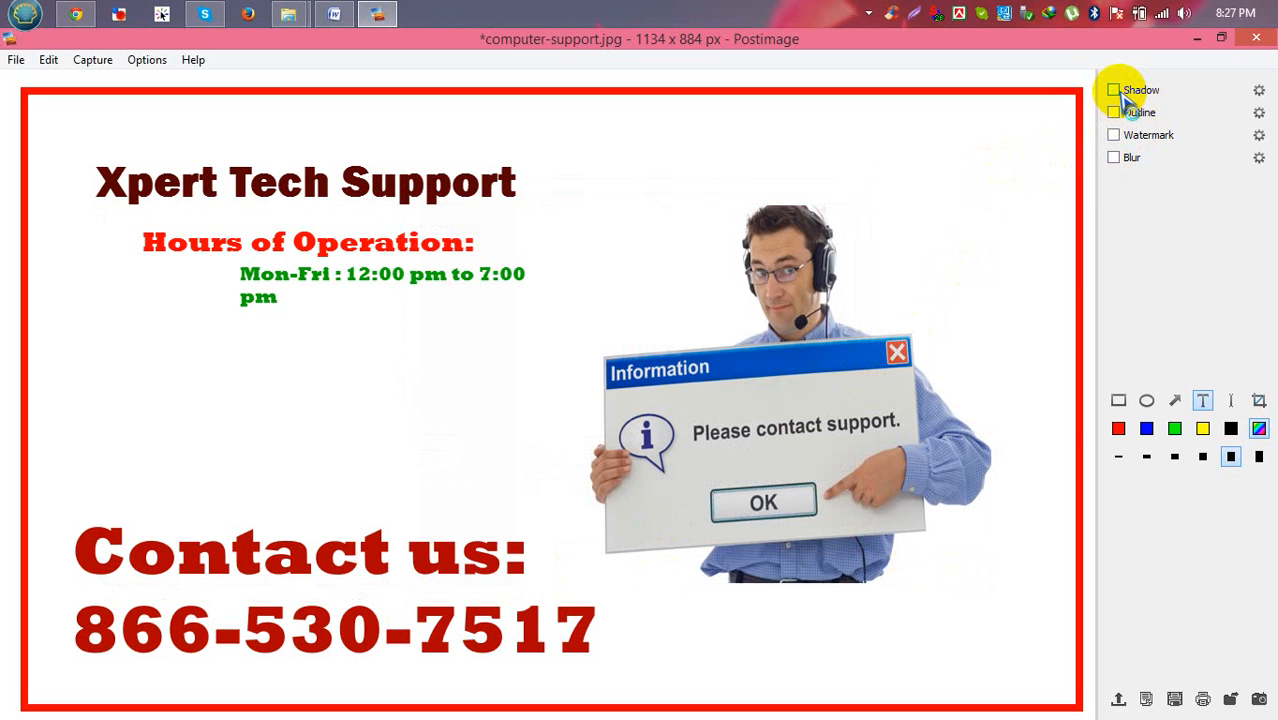
click(1122, 96)
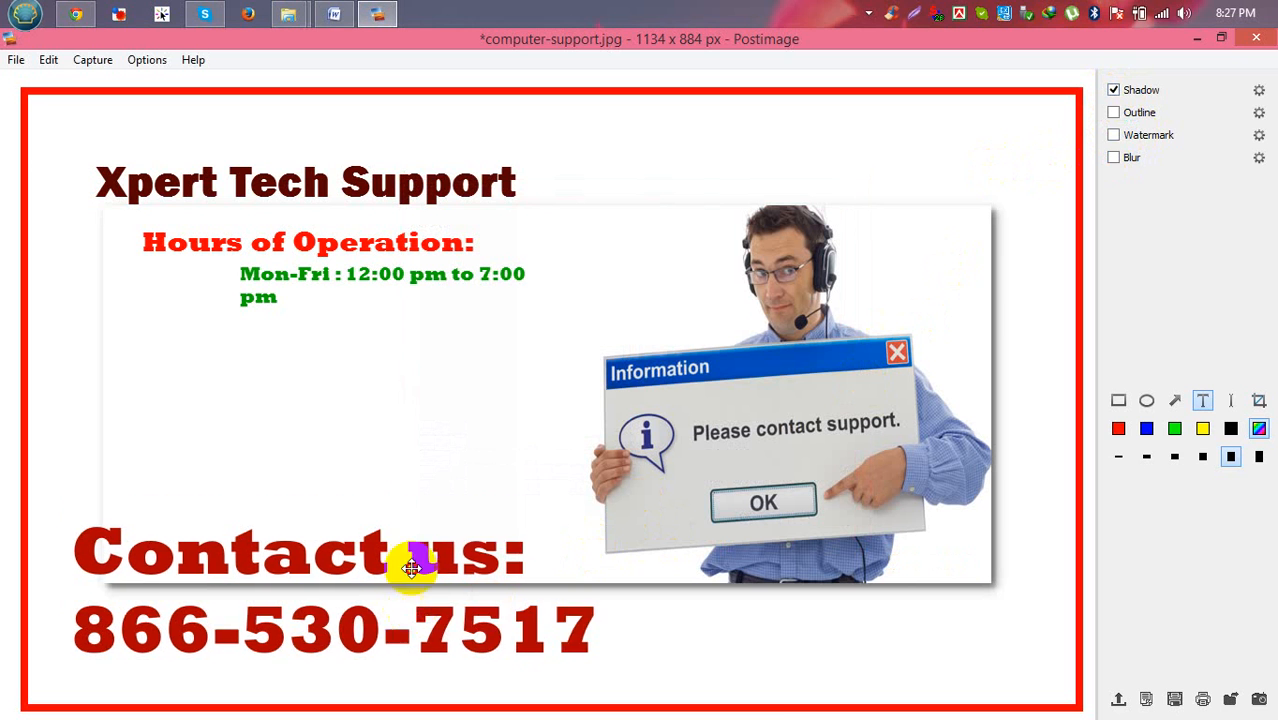
Move the contact text up inside the shadowed picture, set its size to 60, and nudge it slightly right.
drag(414, 604, 441, 519)
double_click(442, 521)
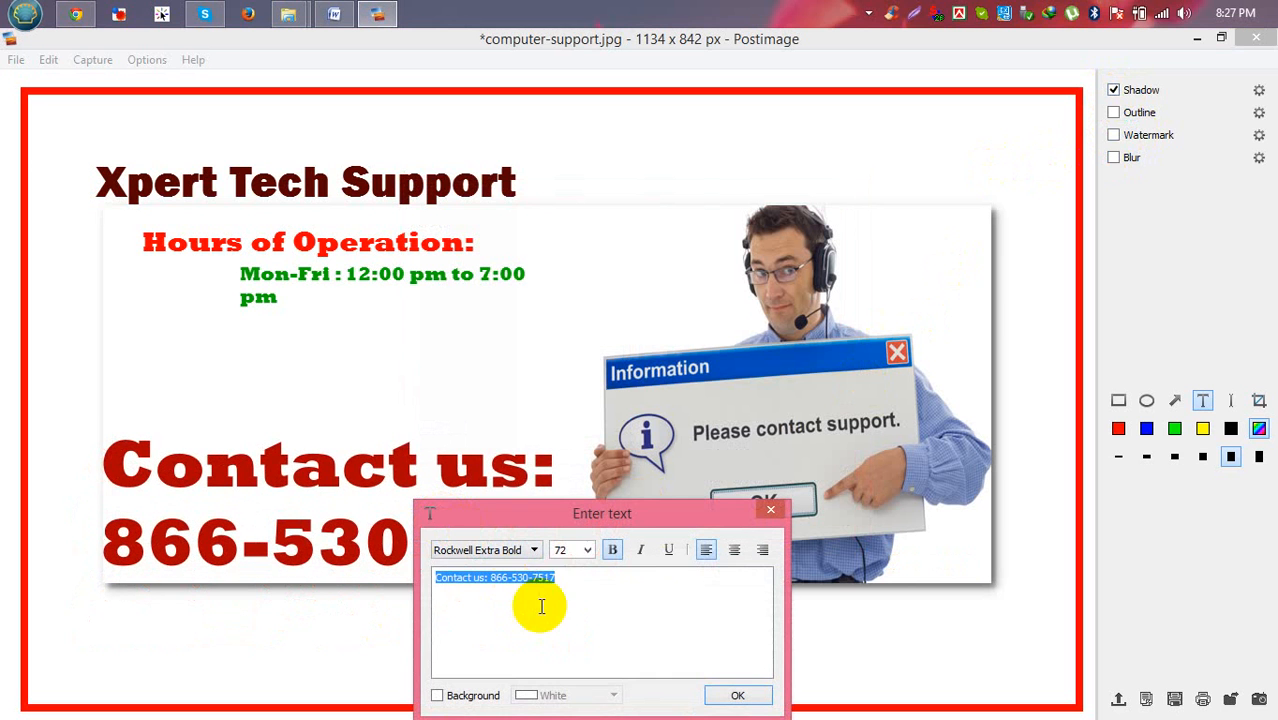
click(565, 550)
text(40)
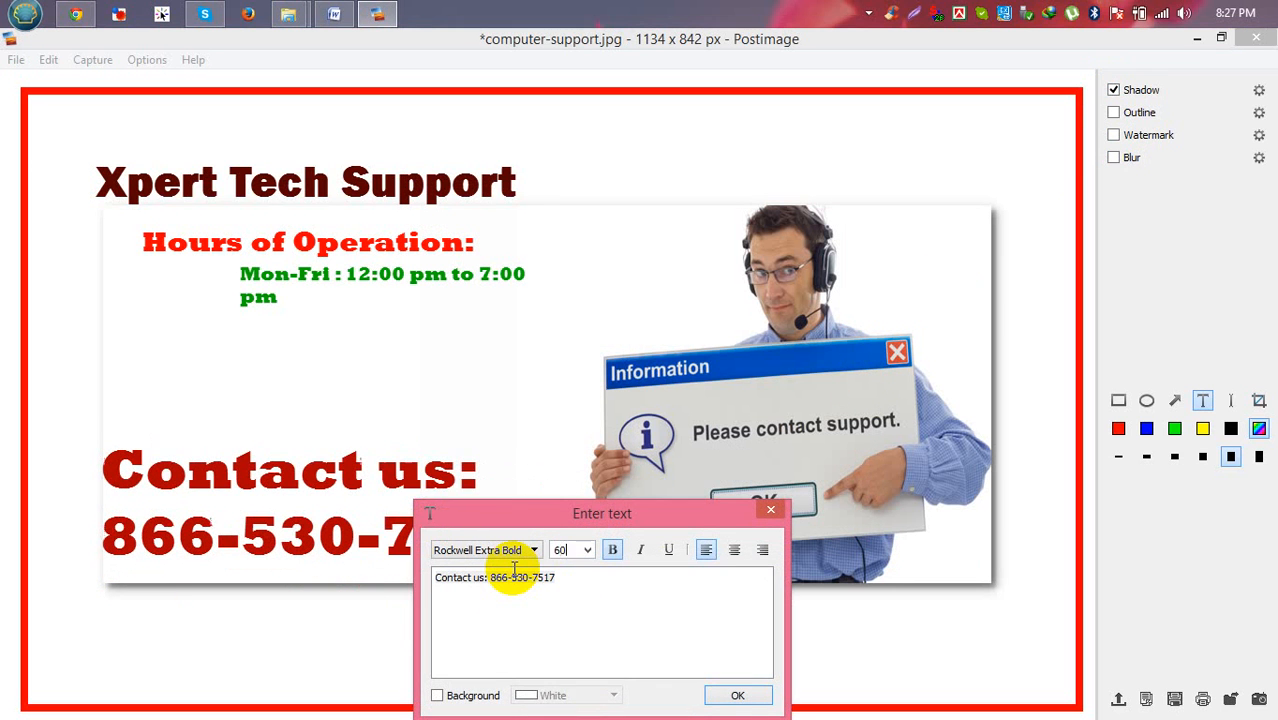
key(Return)
drag(341, 517, 347, 518)
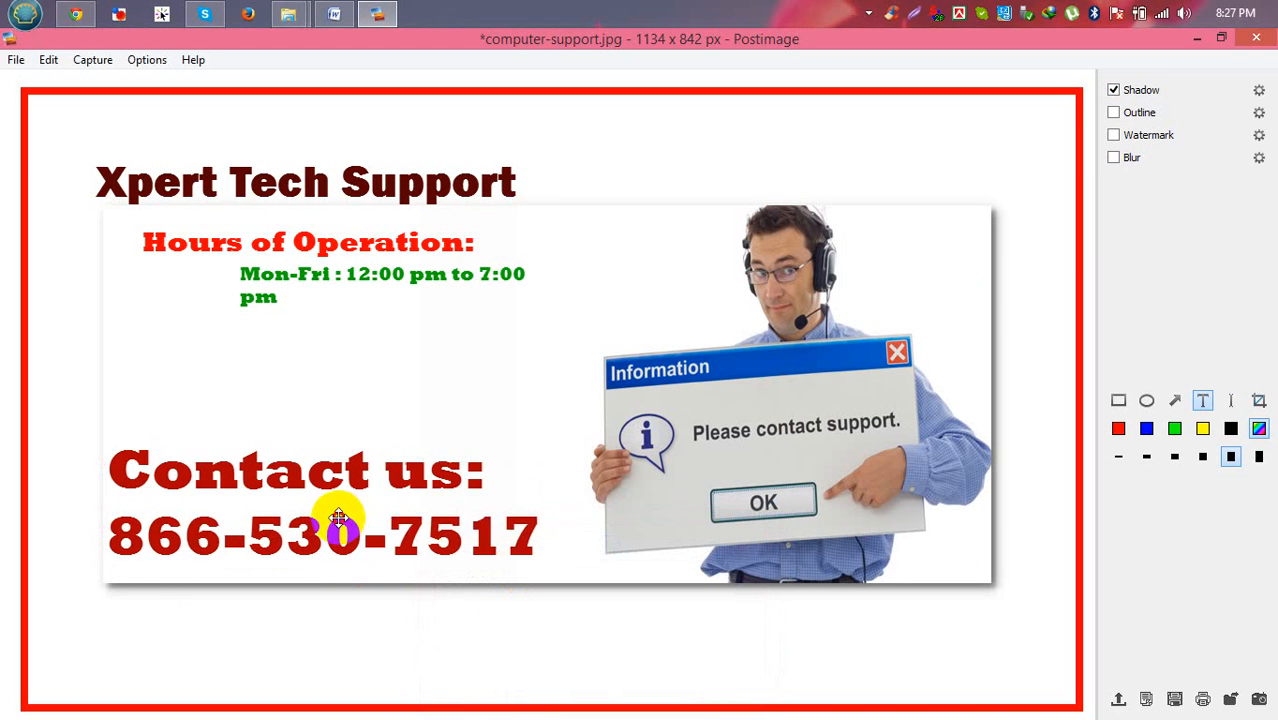
double_click(347, 518)
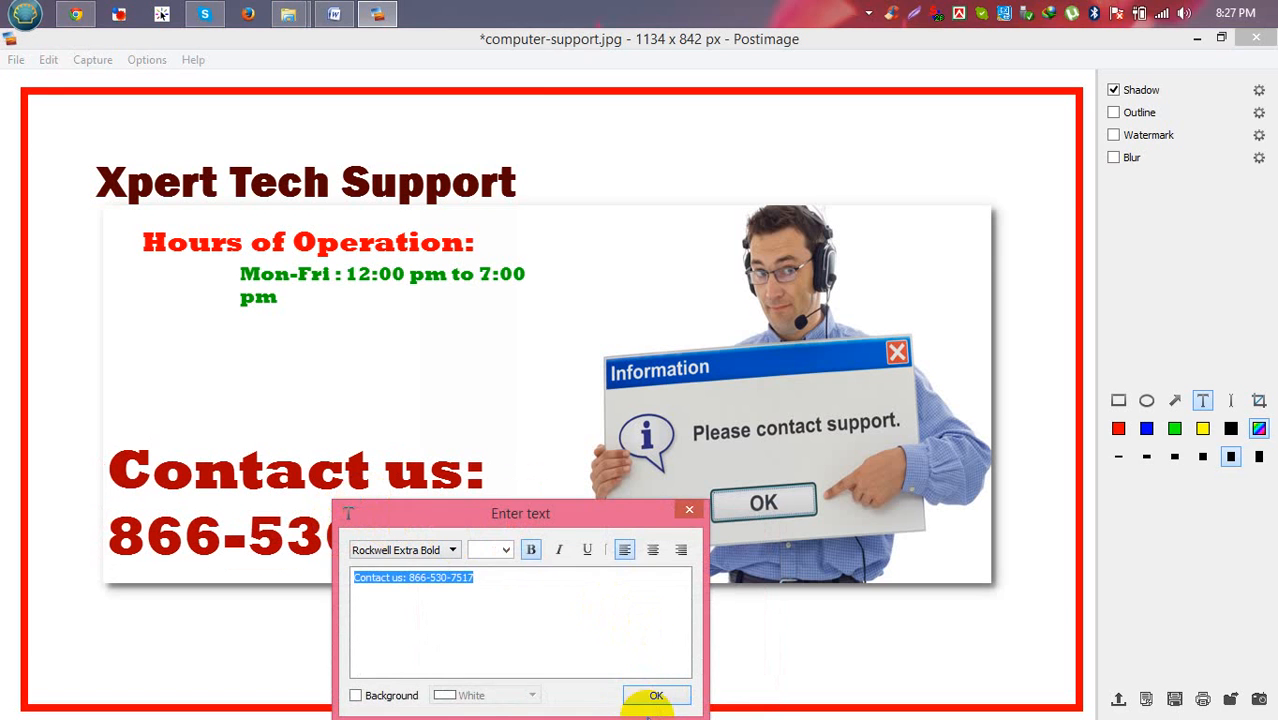
click(656, 695)
Change the Shadow effect's colour to orange FFAA00 and apply it.
click(1259, 90)
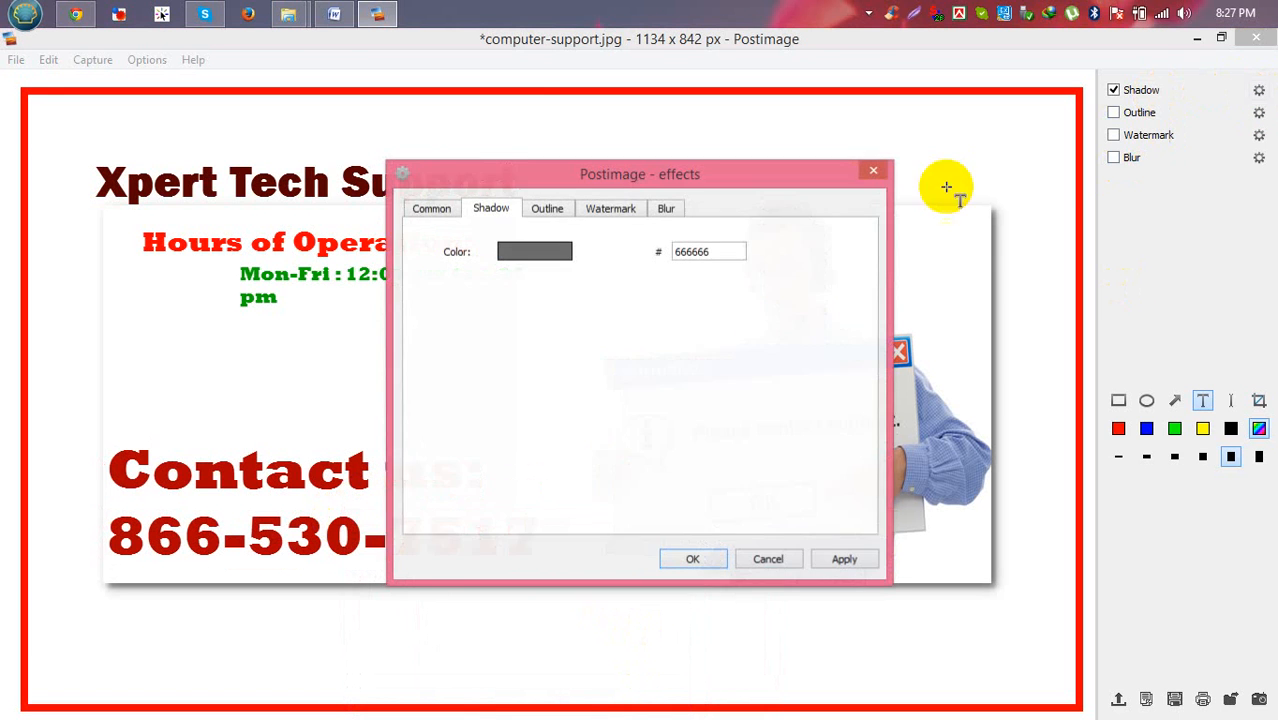
drag(535, 187, 1013, 193)
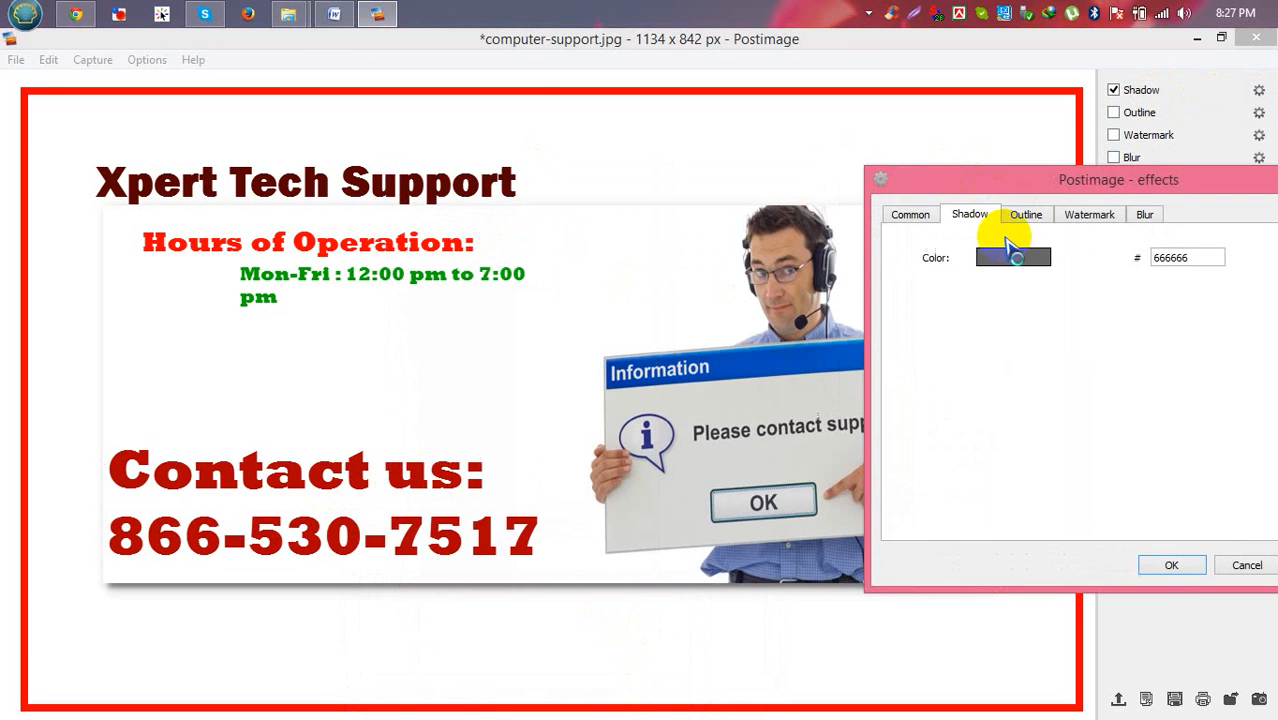
click(1013, 257)
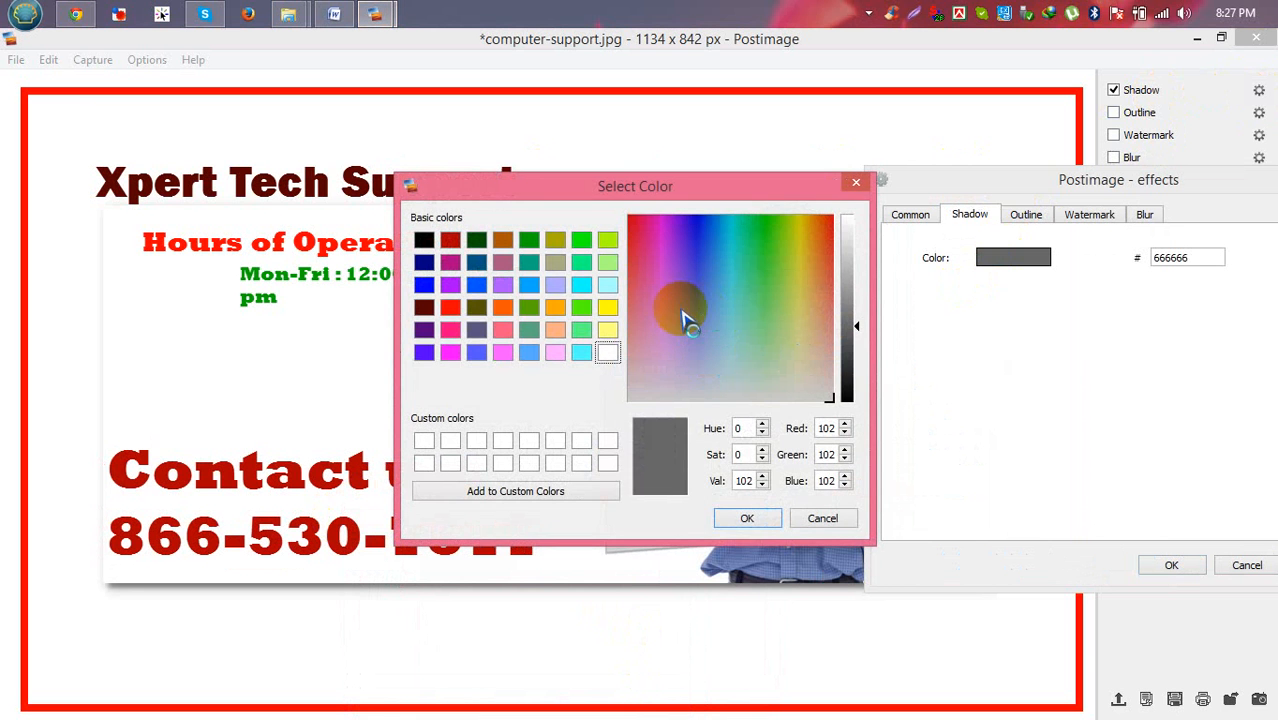
click(555, 307)
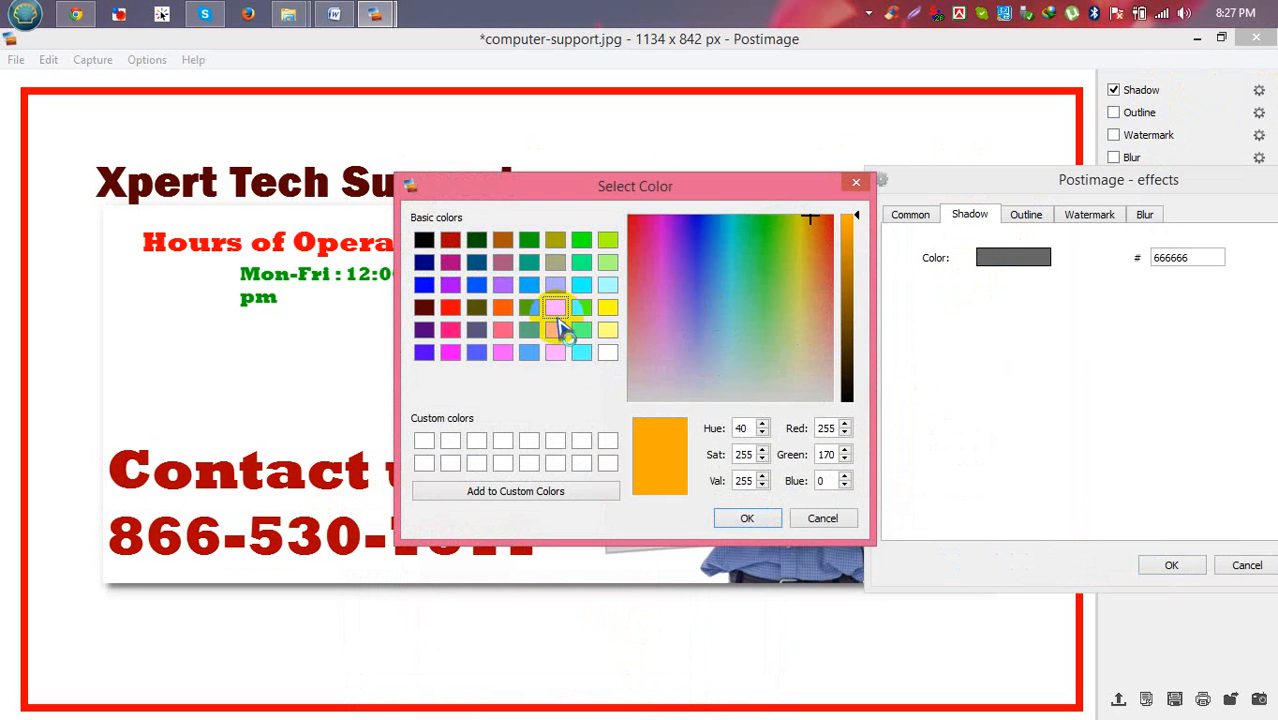
click(743, 518)
drag(1047, 191, 847, 192)
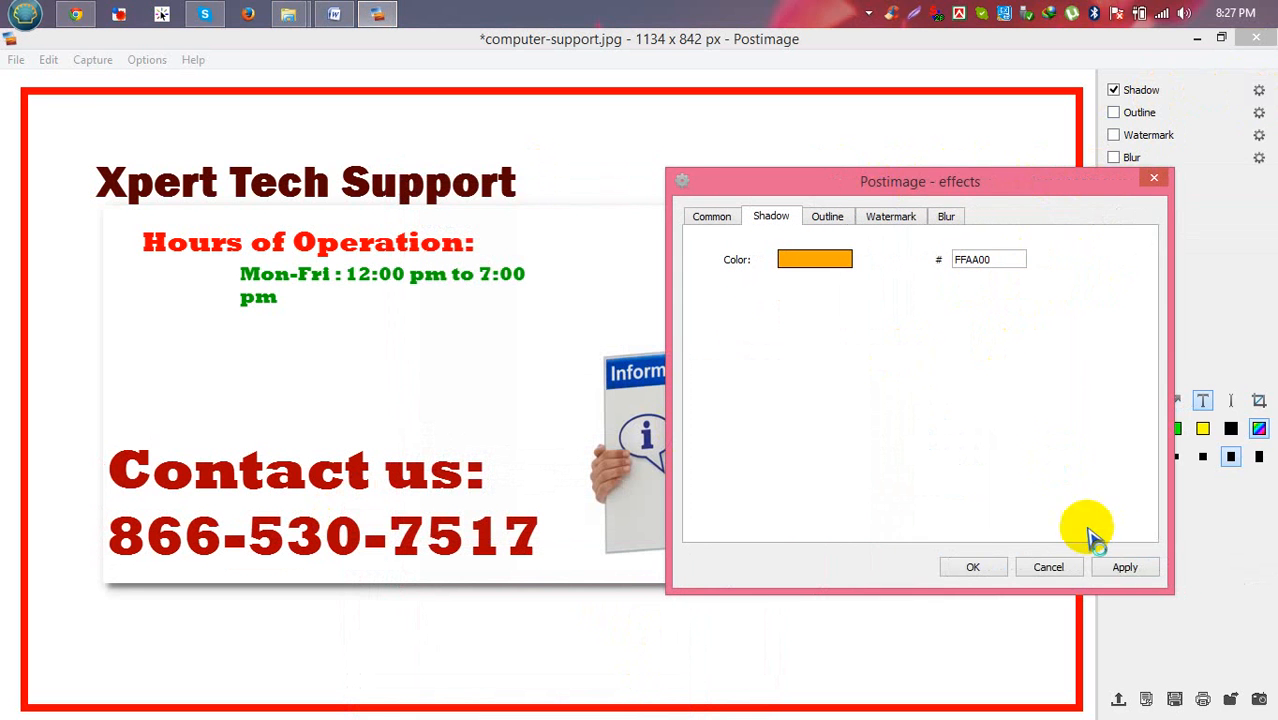
click(1123, 568)
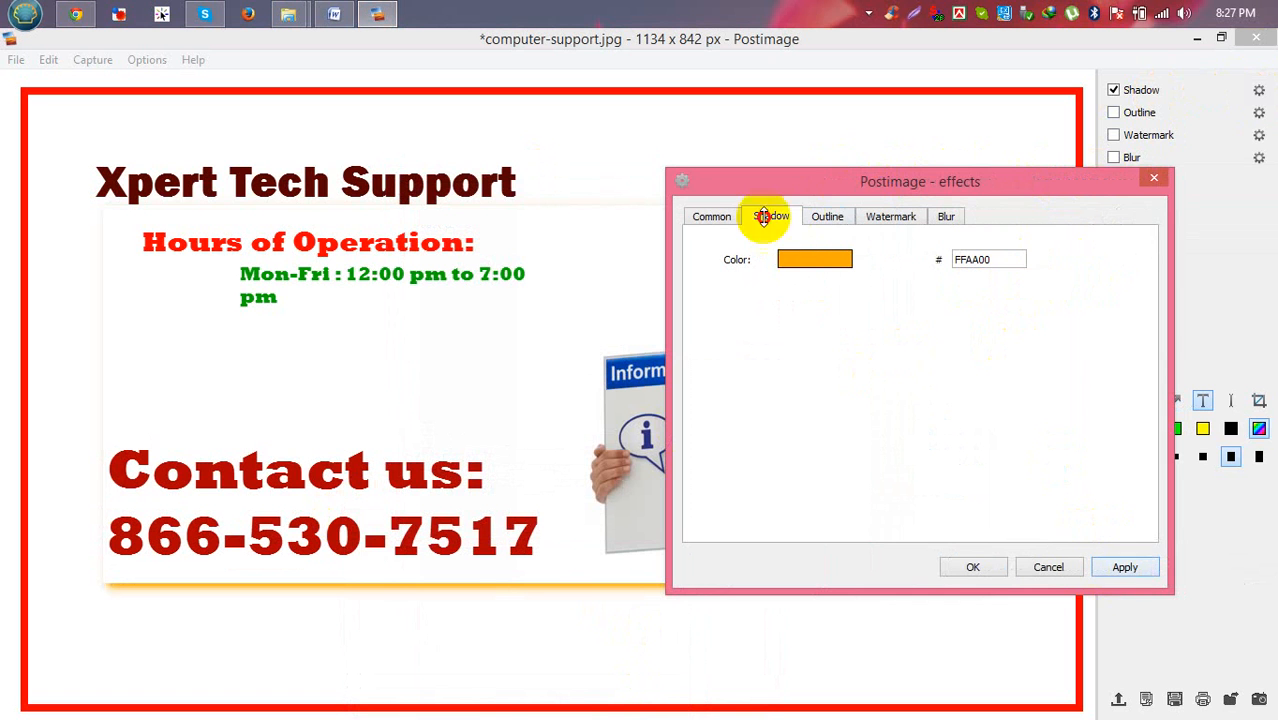
Set the Outline effect's size to 15 px in the effects settings.
drag(822, 194, 652, 176)
click(720, 195)
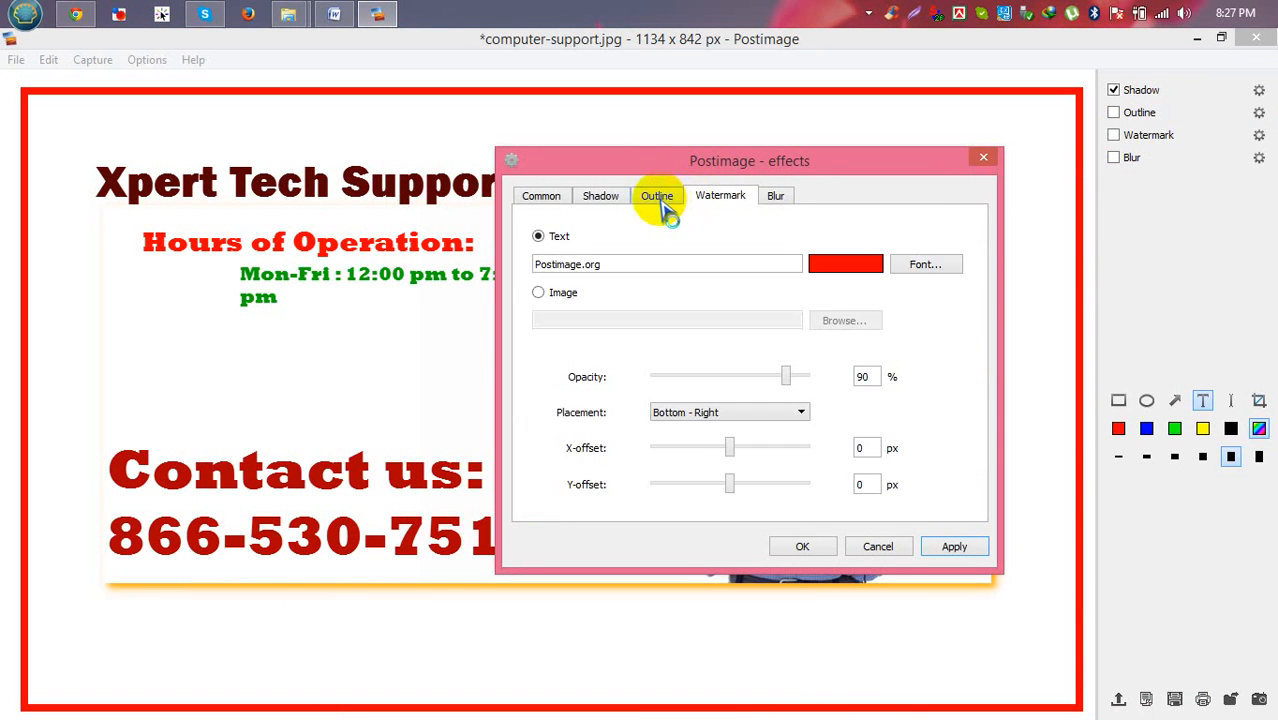
click(657, 197)
drag(630, 243, 673, 248)
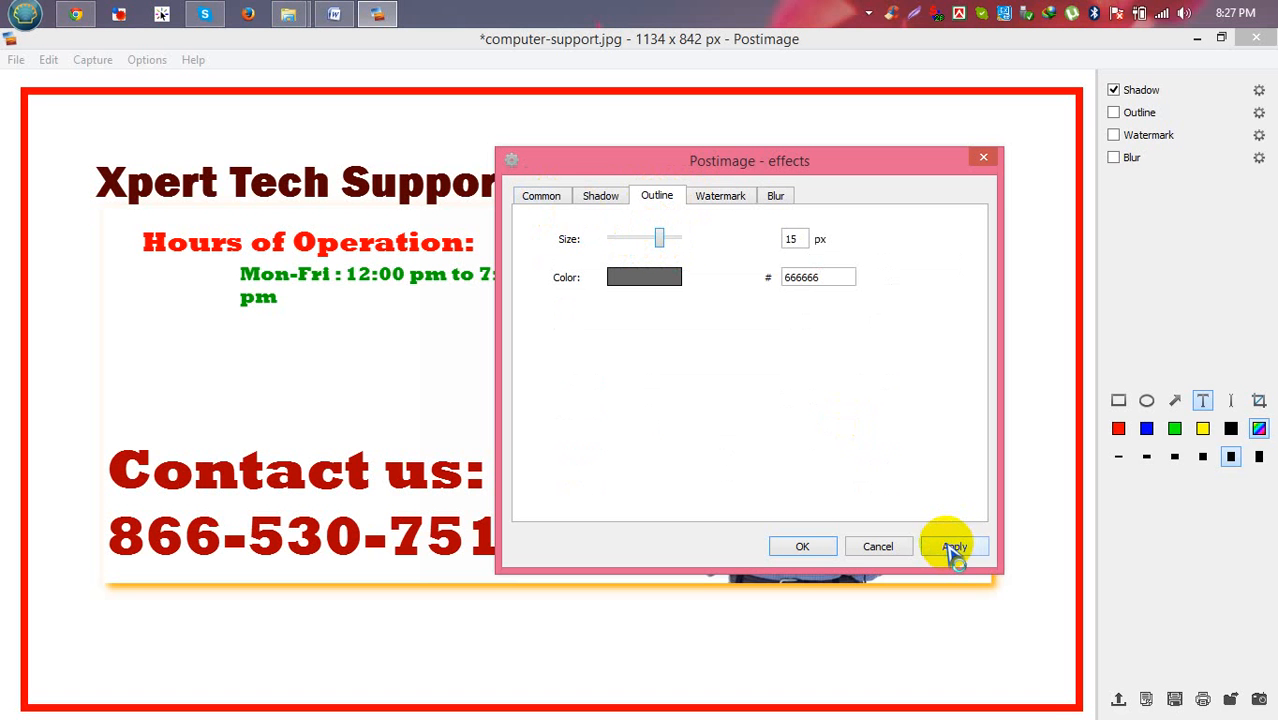
Change the Shadow effect's colour to yellow FFFF00 and apply it to the image.
click(548, 198)
click(601, 197)
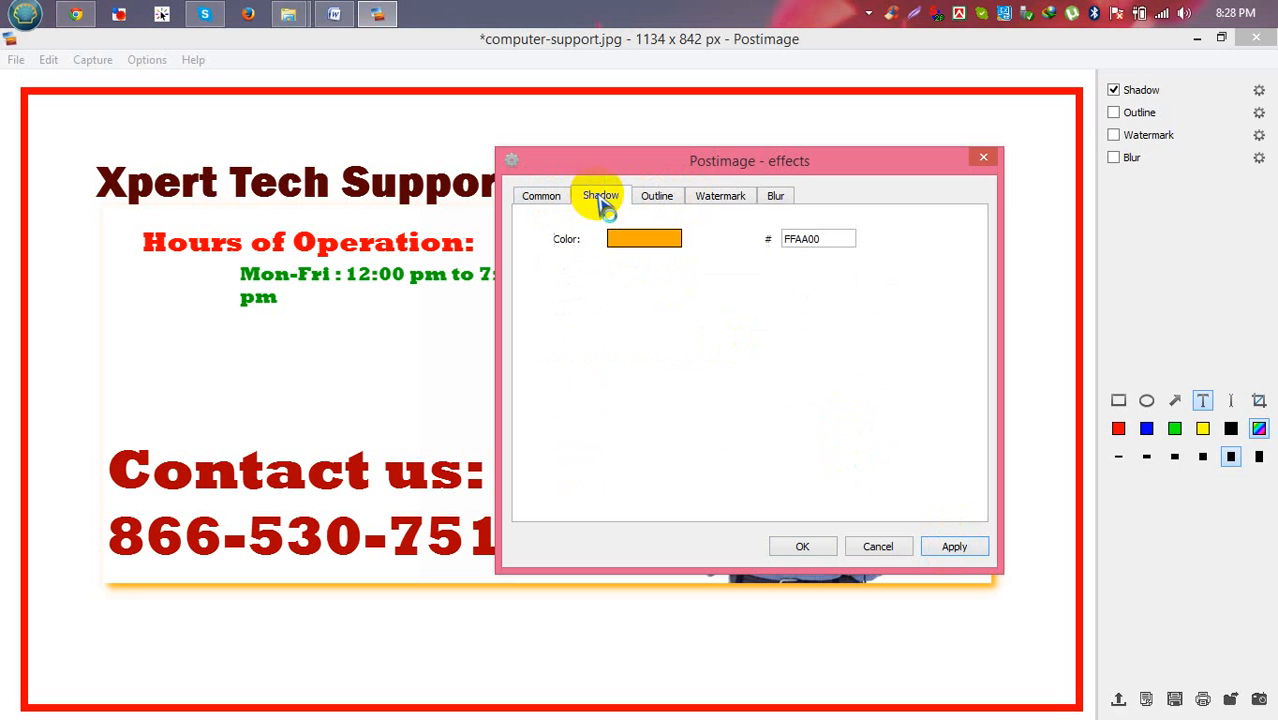
click(644, 241)
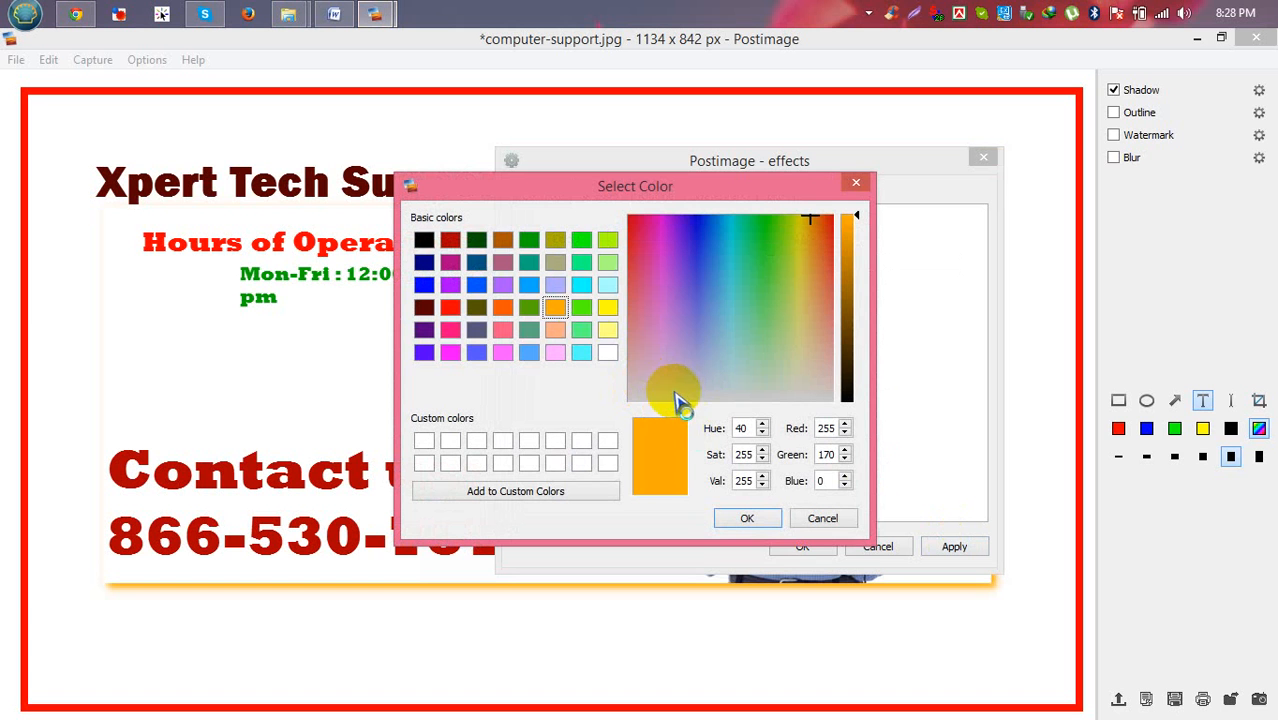
click(609, 330)
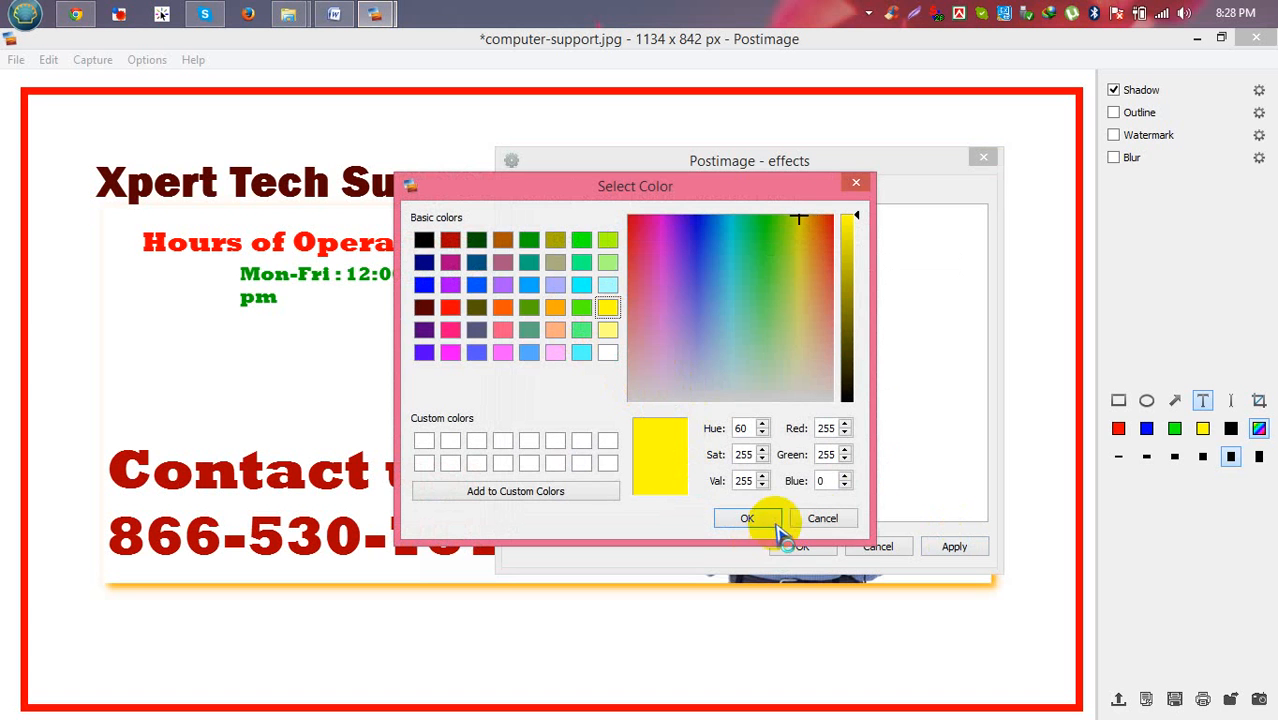
click(747, 519)
click(952, 550)
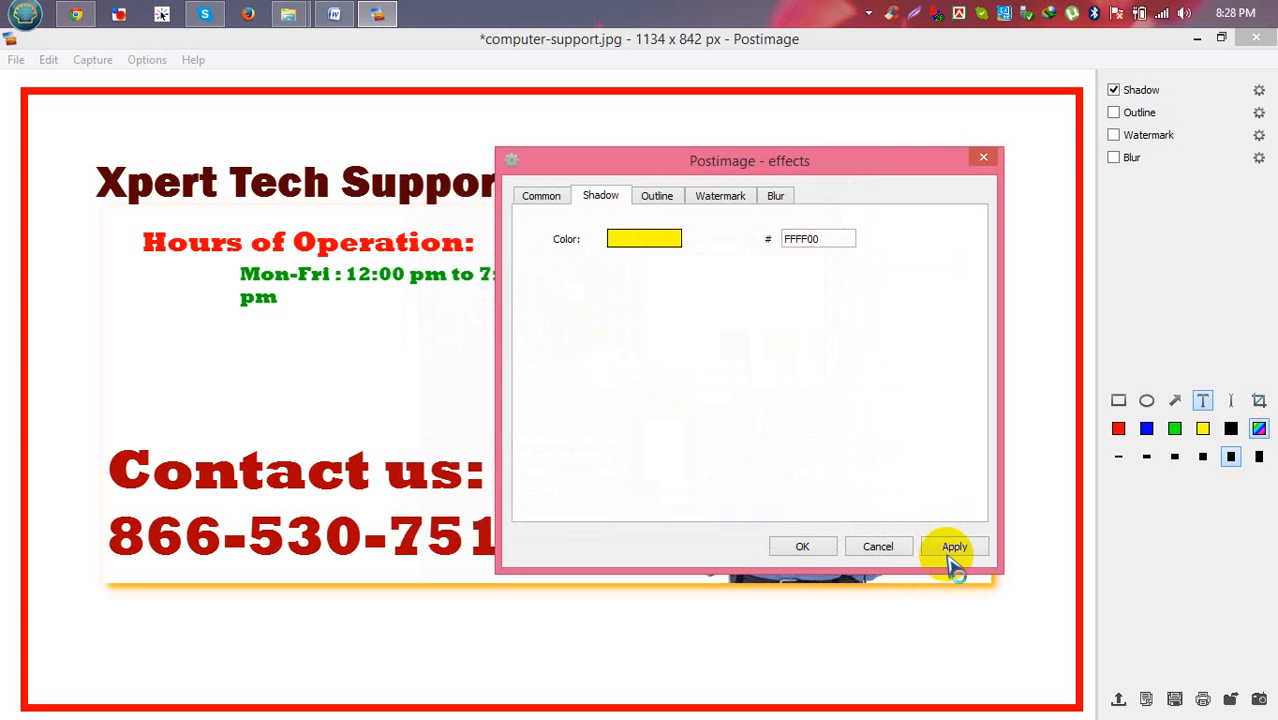
click(796, 546)
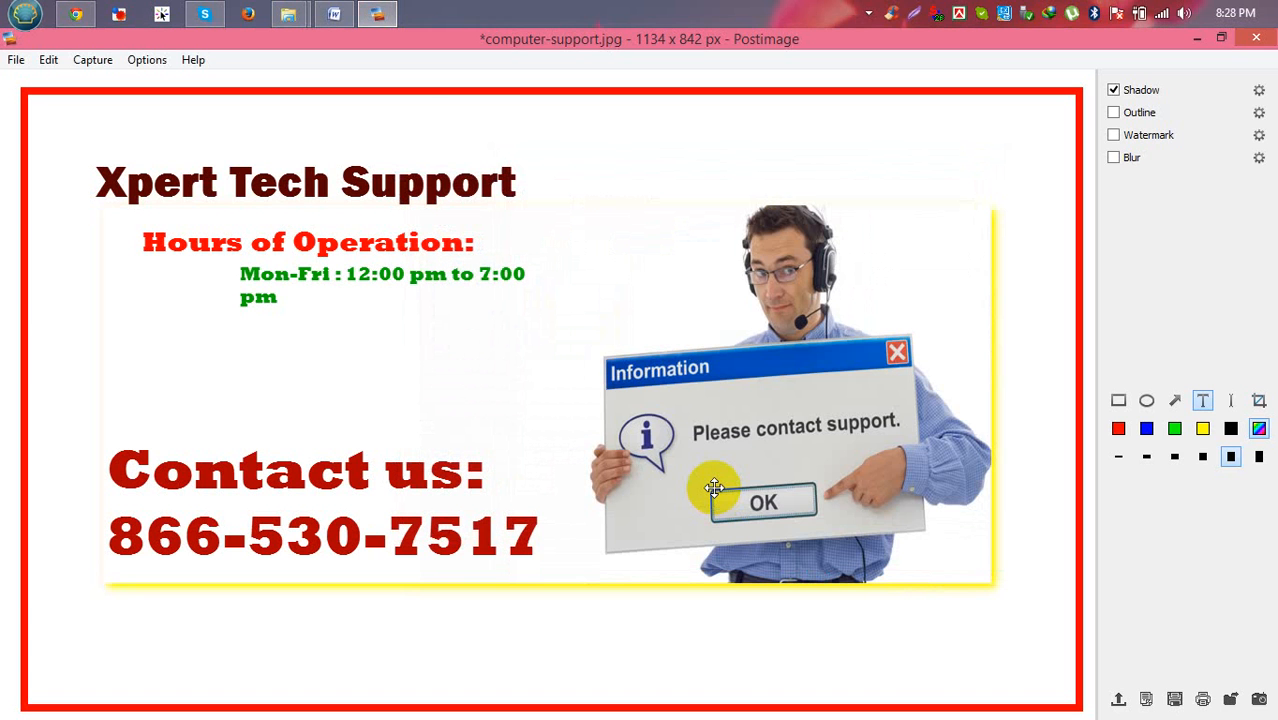
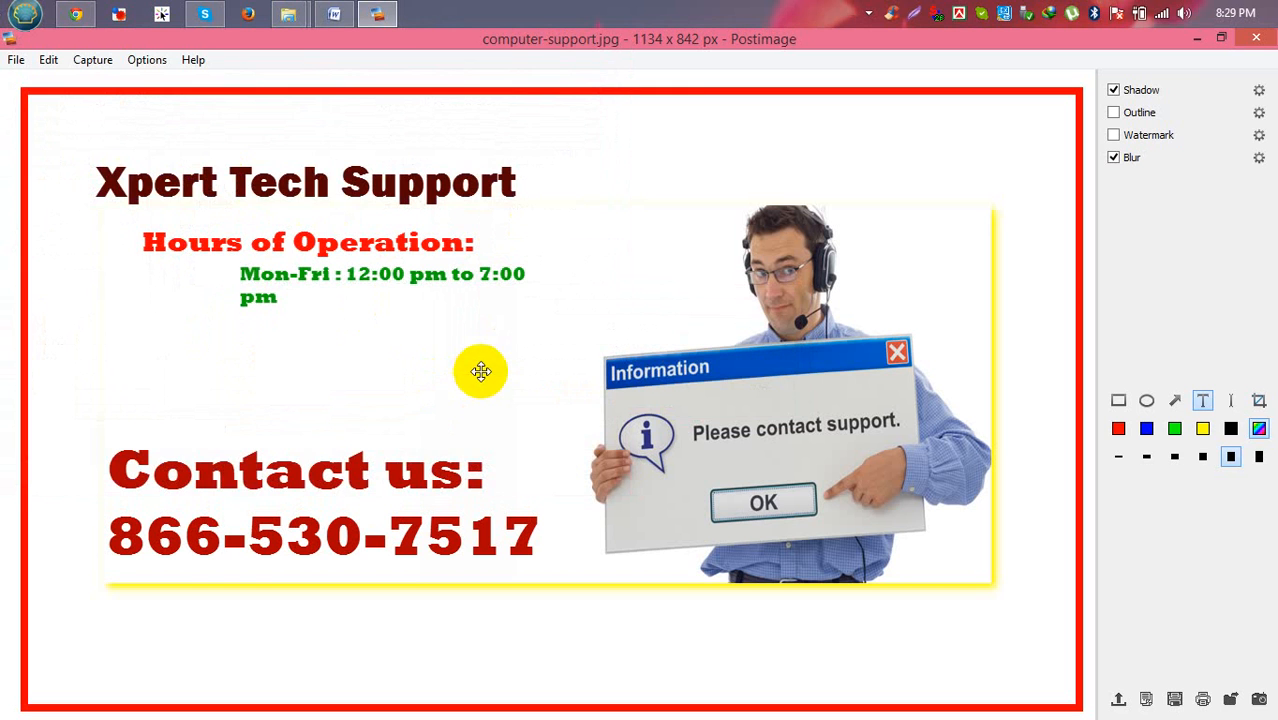
Open the saved computer-support.jpg from the desktop and examine its title, business hours and background in the image viewer.
click(1196, 40)
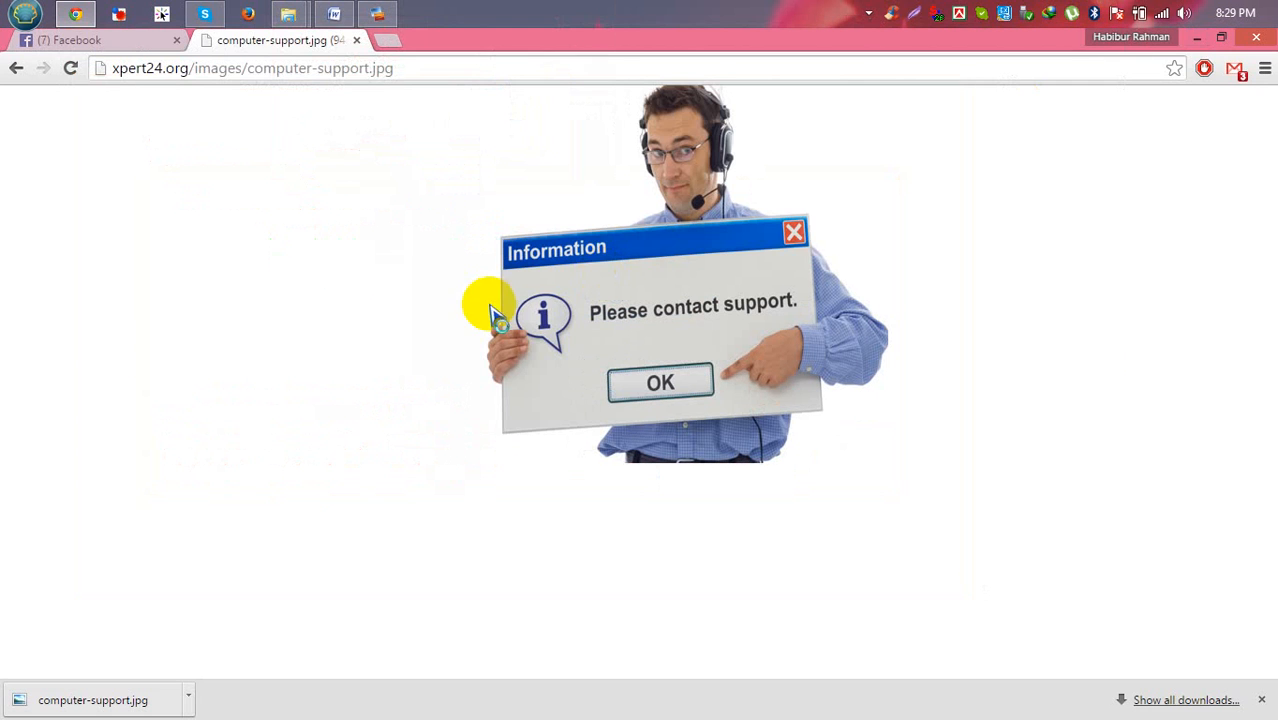
click(1198, 40)
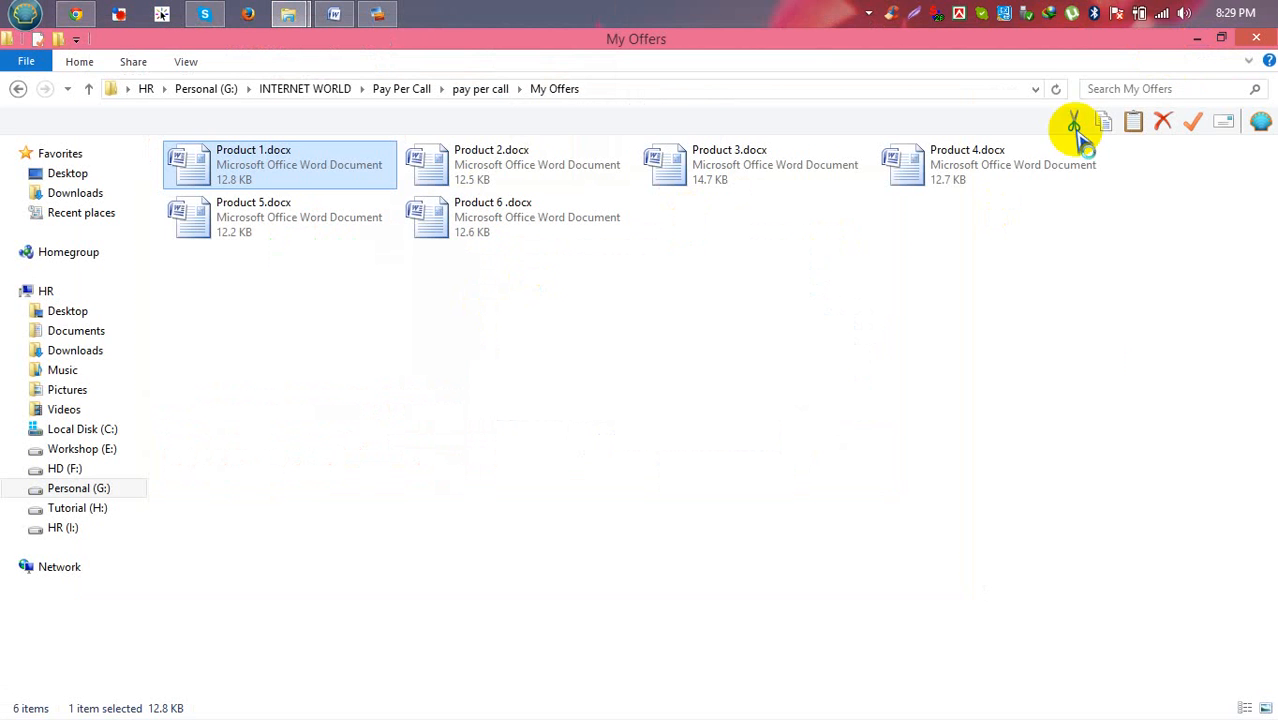
click(1200, 38)
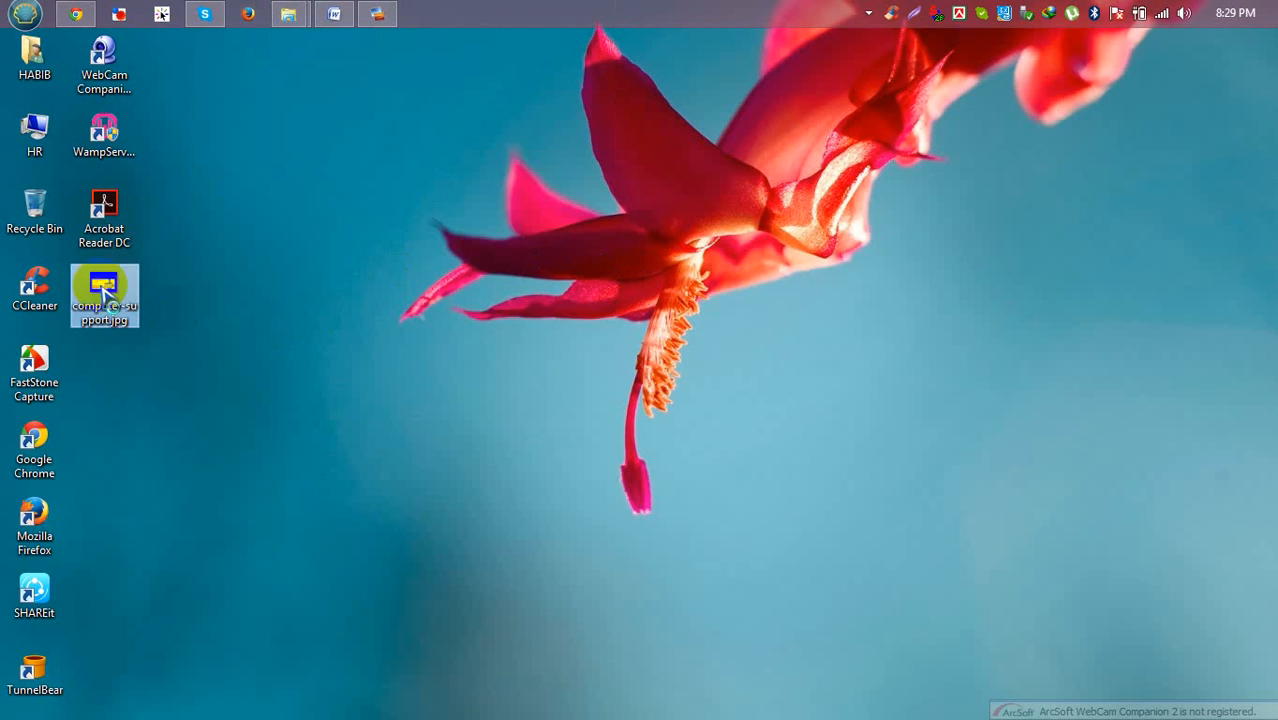
double_click(104, 293)
scroll(503, 325, up, 3)
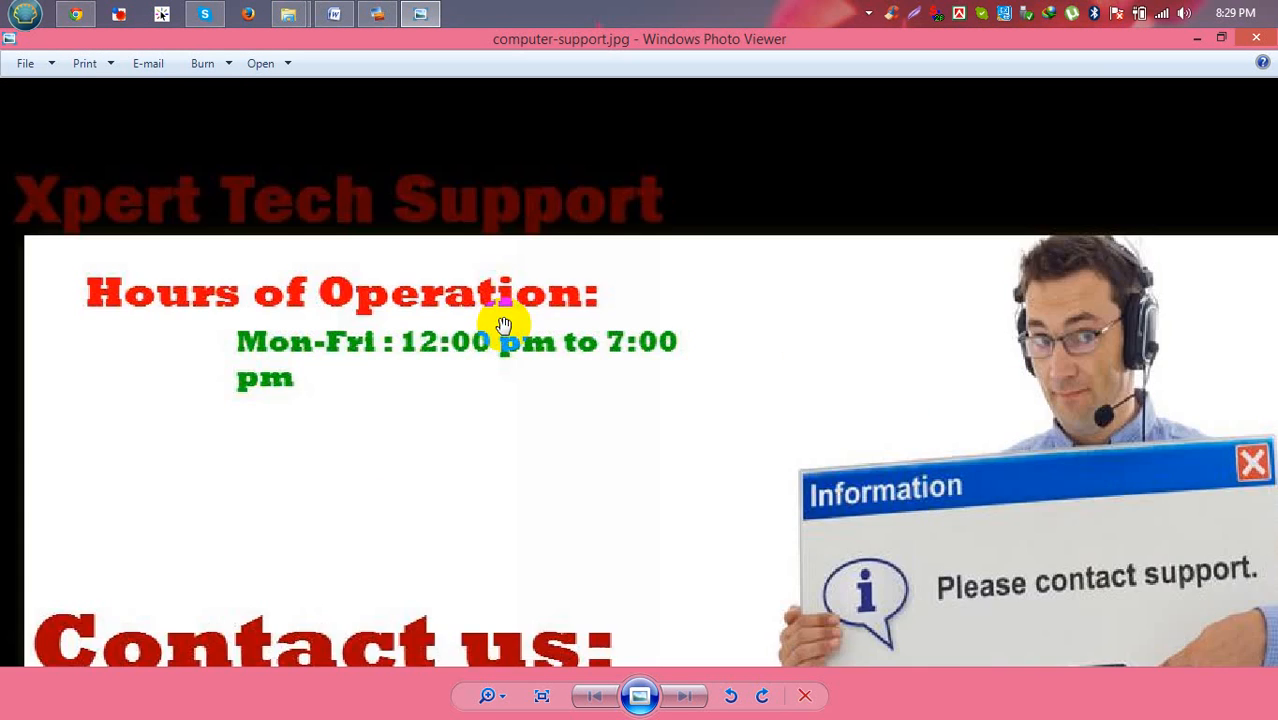
scroll(503, 325, down, 3)
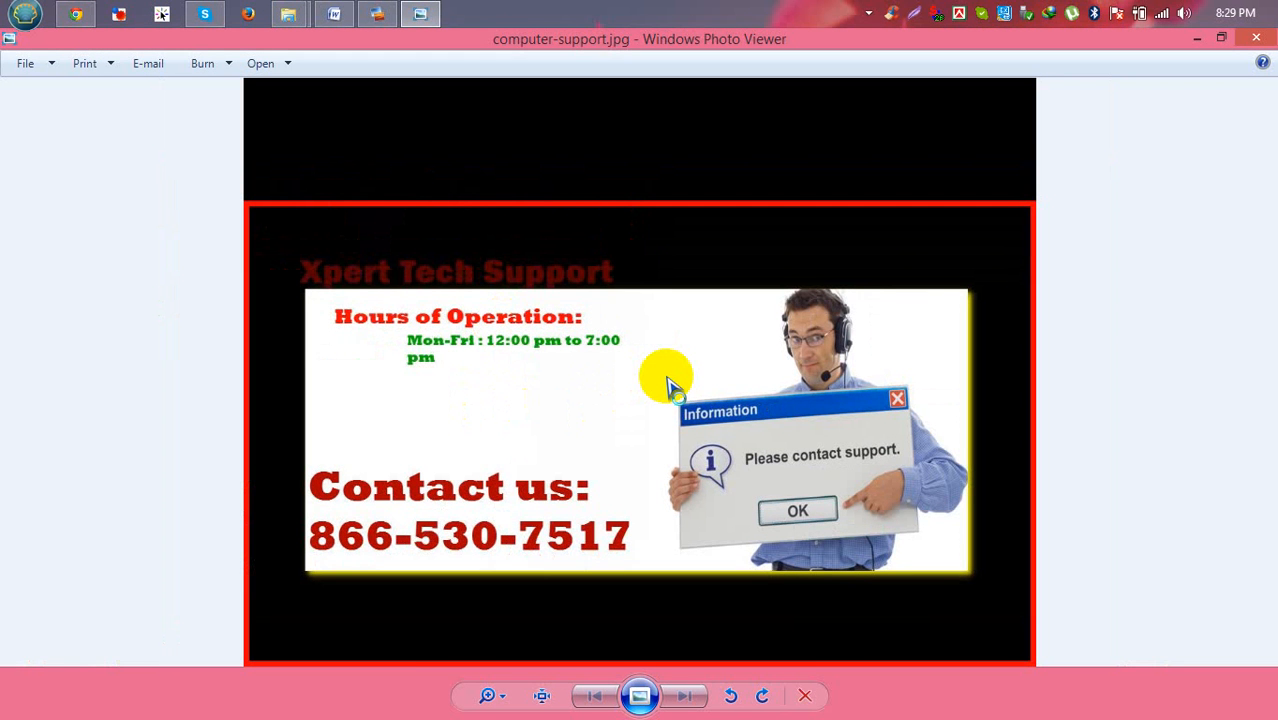
click(528, 337)
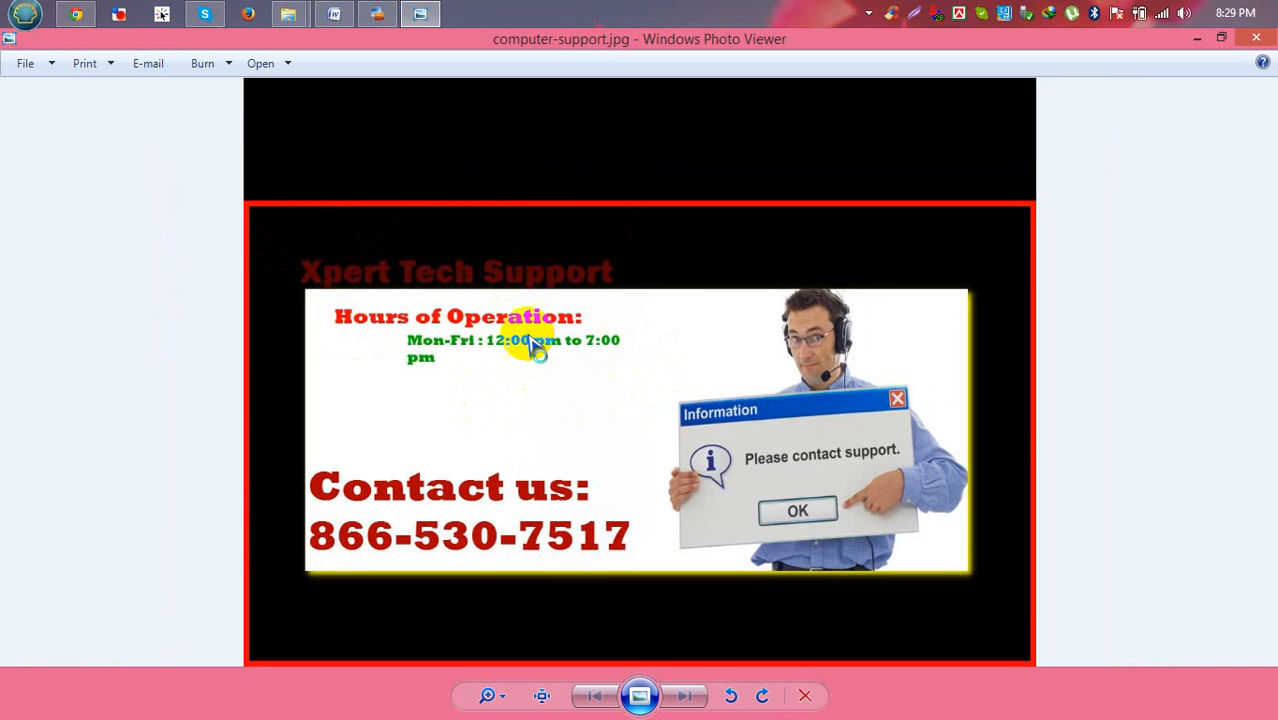
click(440, 296)
click(472, 268)
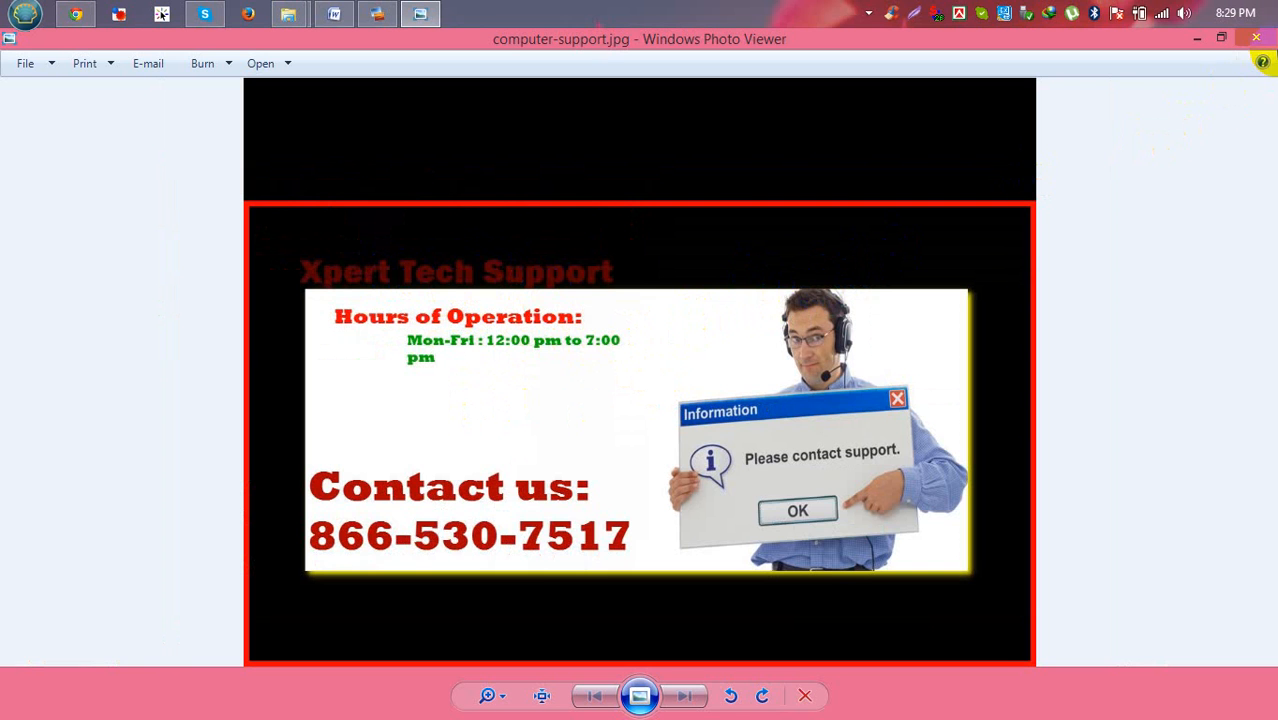
click(1256, 37)
Switch back to Postimage and move the contact text slightly right and down inside the picture.
click(376, 14)
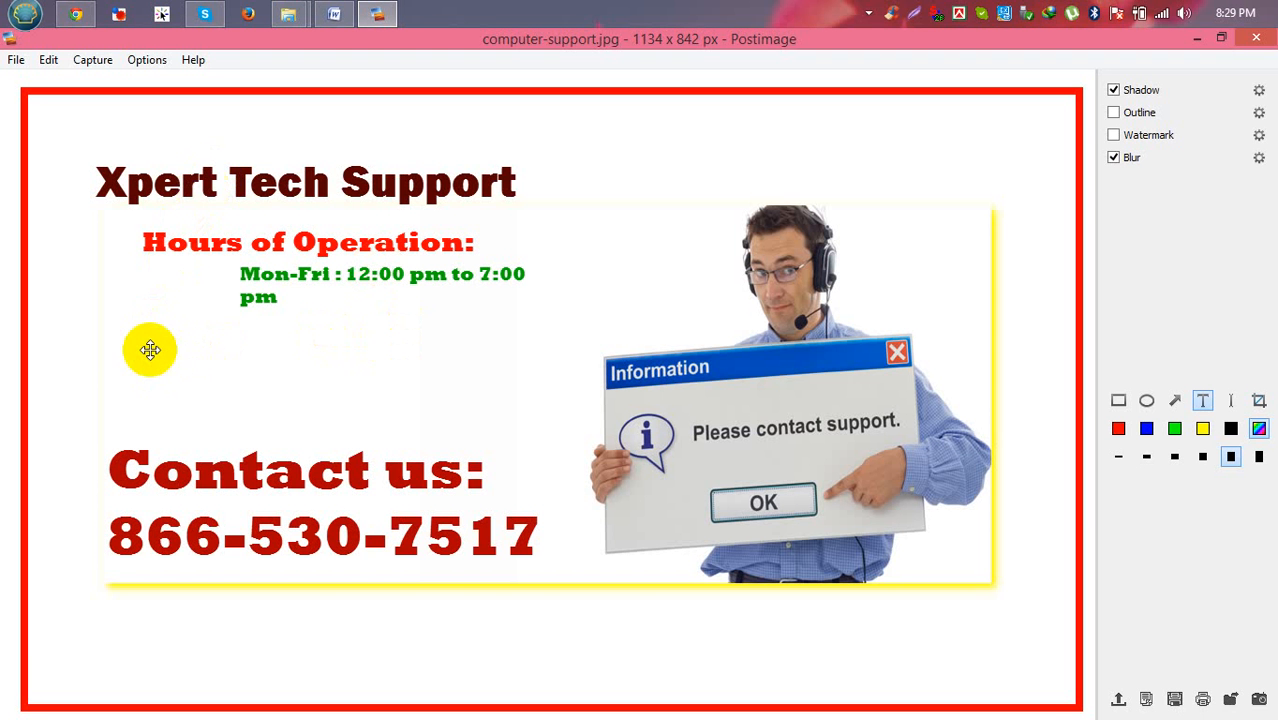
drag(150, 366, 191, 357)
double_click(191, 357)
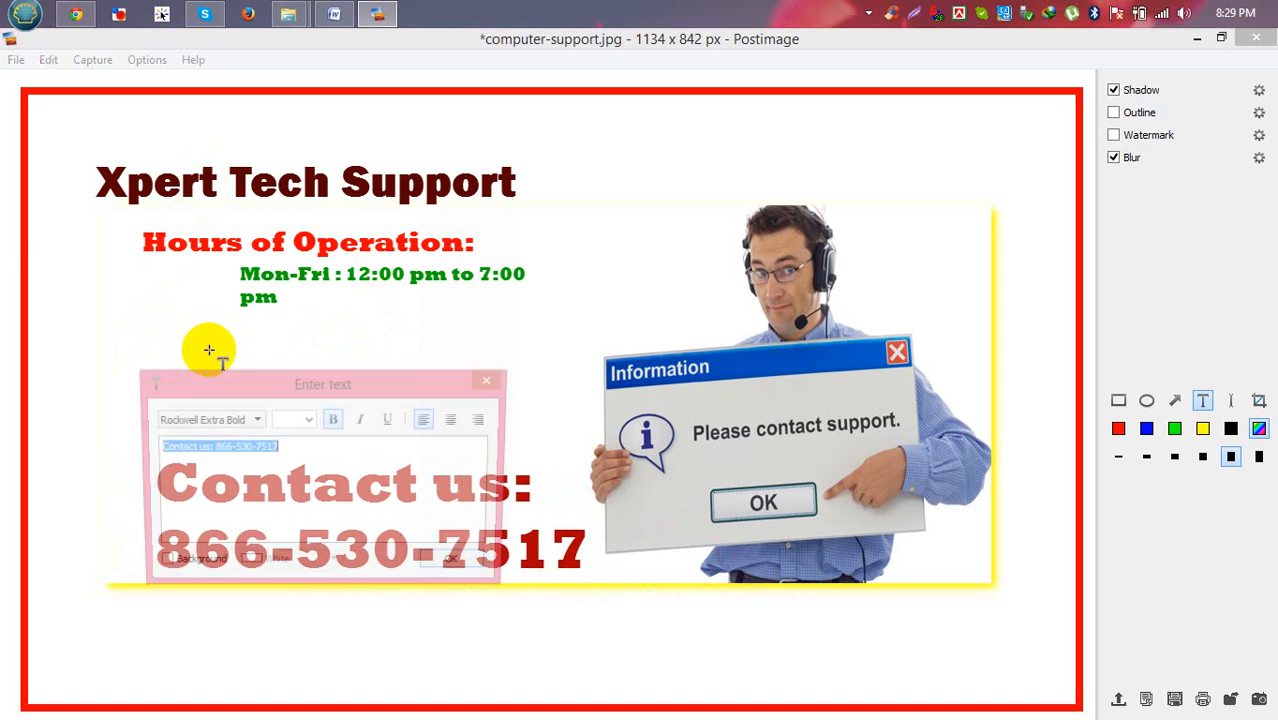
click(490, 383)
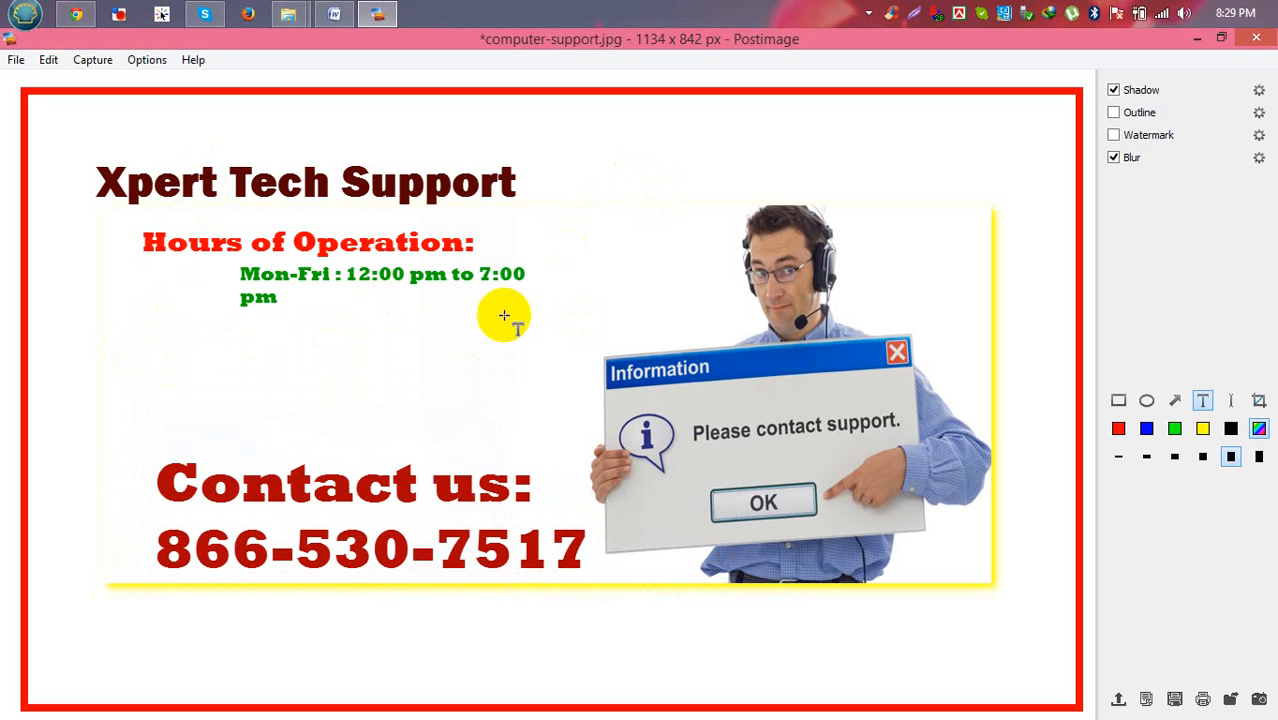
Add a wide text line between the business hours and the contact text, reading "Xpert Tech Support" copied from the Word document's title.
mouse_move(75, 309)
mouse_down()
mouse_move(198, 371)
mouse_move(737, 431)
mouse_move(797, 357)
mouse_move(921, 374)
mouse_move(960, 397)
mouse_up()
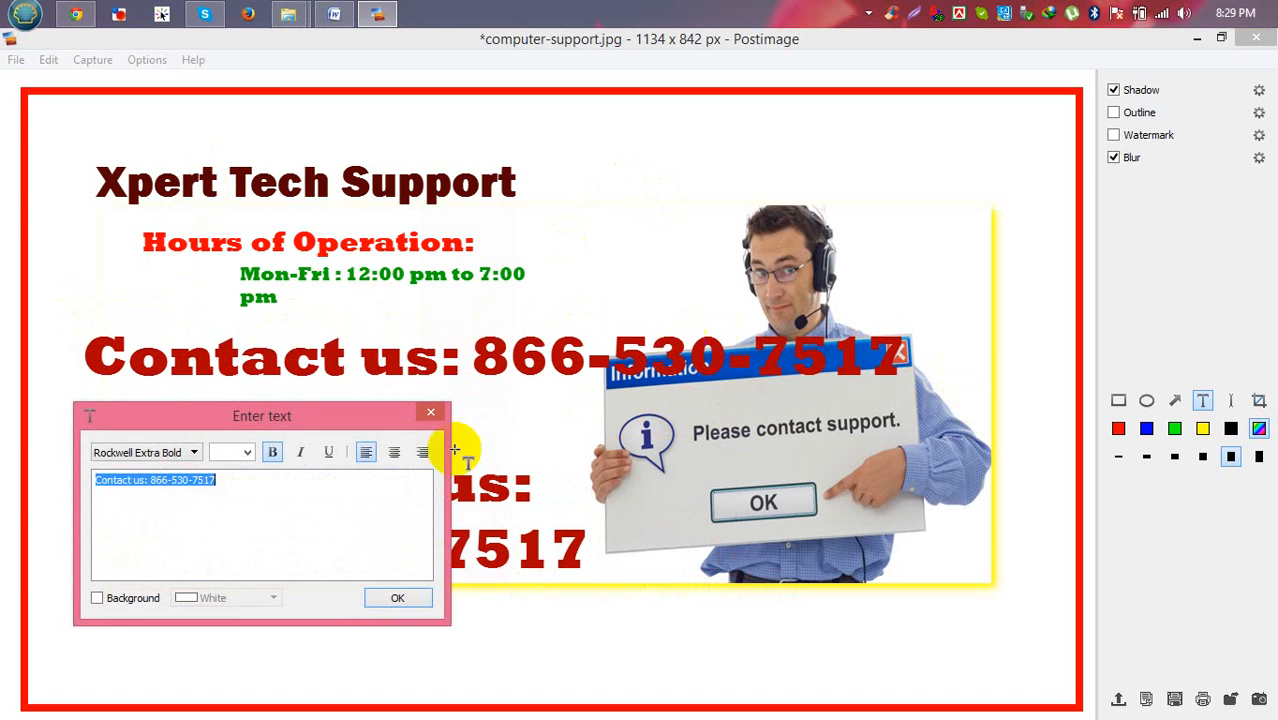
click(334, 14)
scroll(703, 297, up, 5)
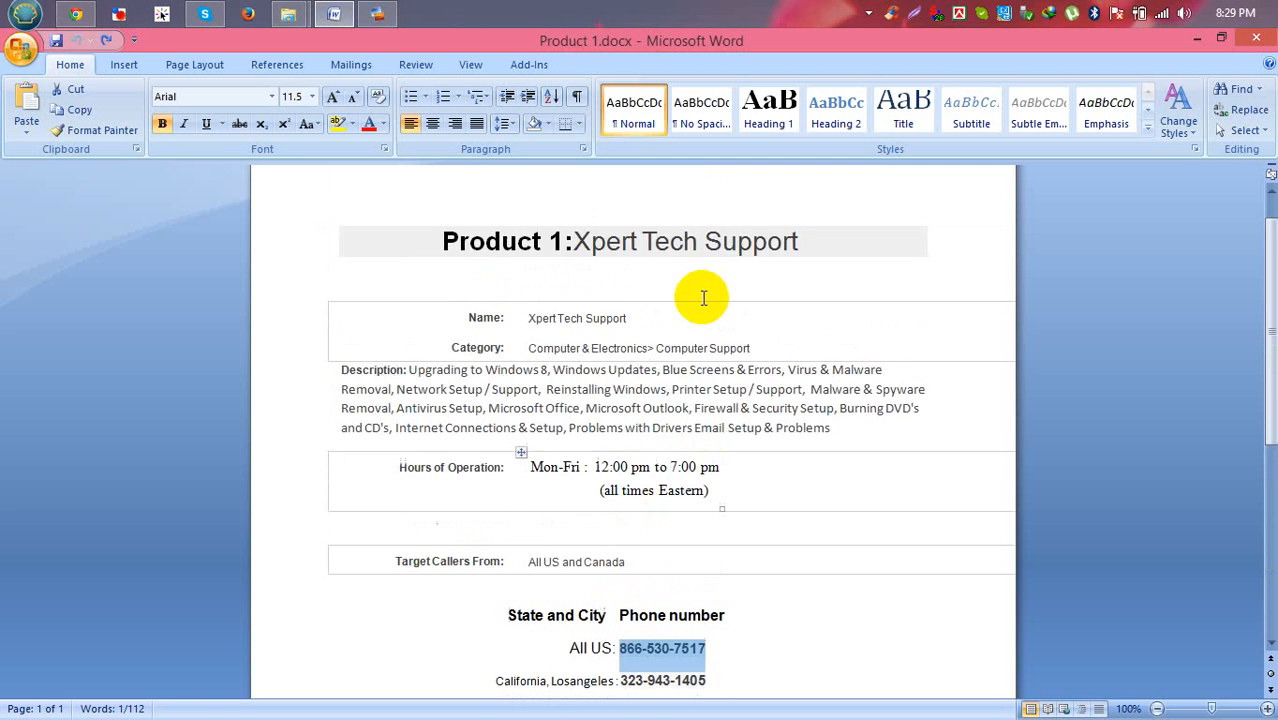
scroll(703, 297, up, 1)
drag(800, 290, 574, 287)
key(ctrl+c)
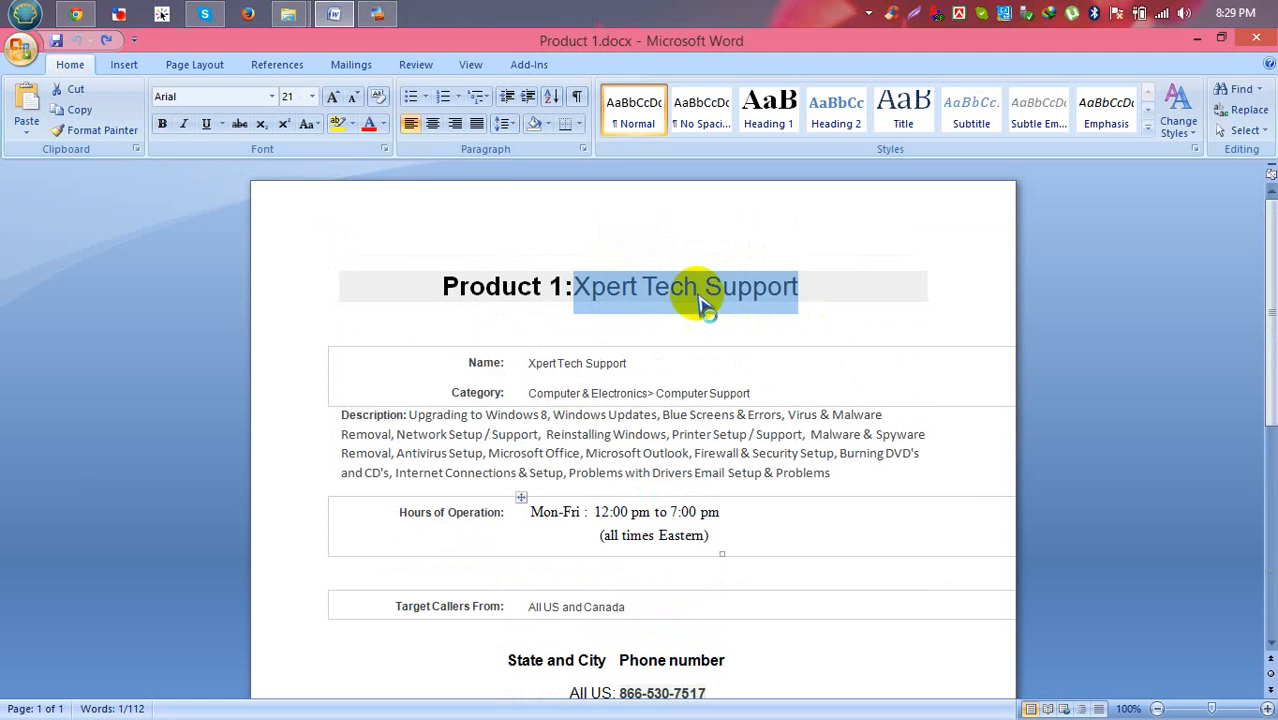
click(1199, 40)
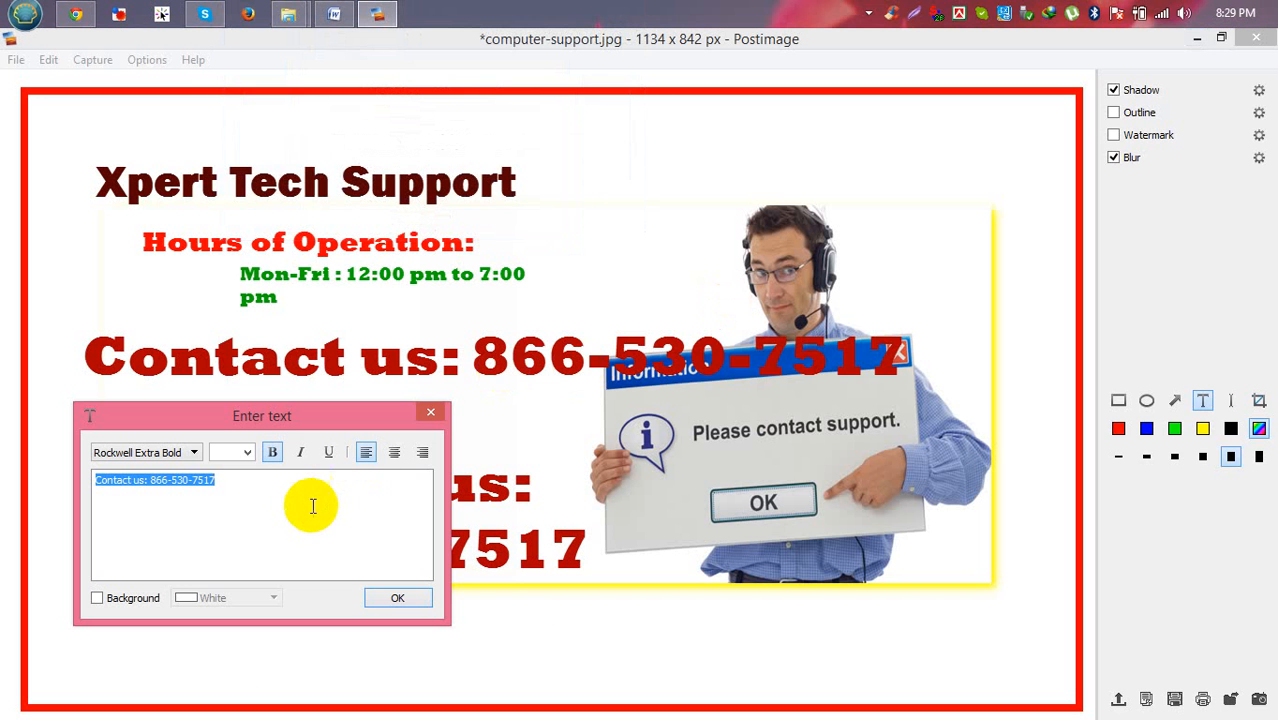
key(ctrl+v)
click(400, 602)
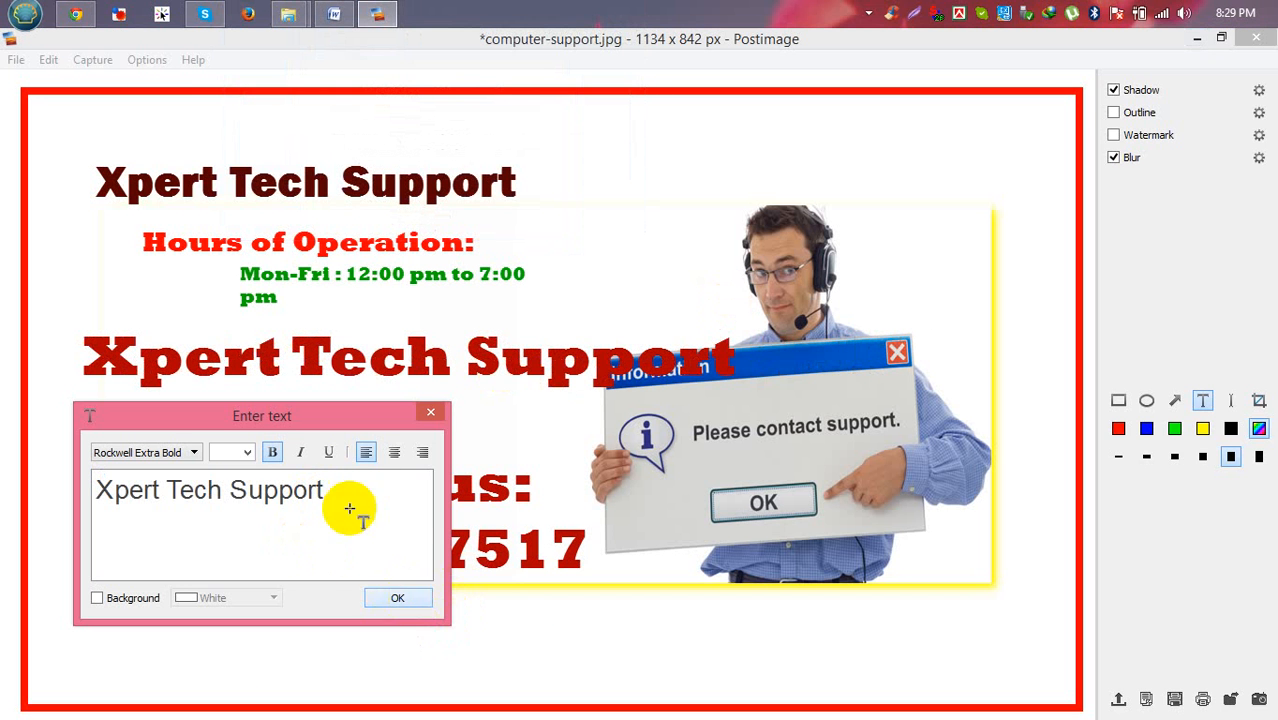
Recolour the new "Xpert Tech Support" line black using the basic colours.
click(1258, 430)
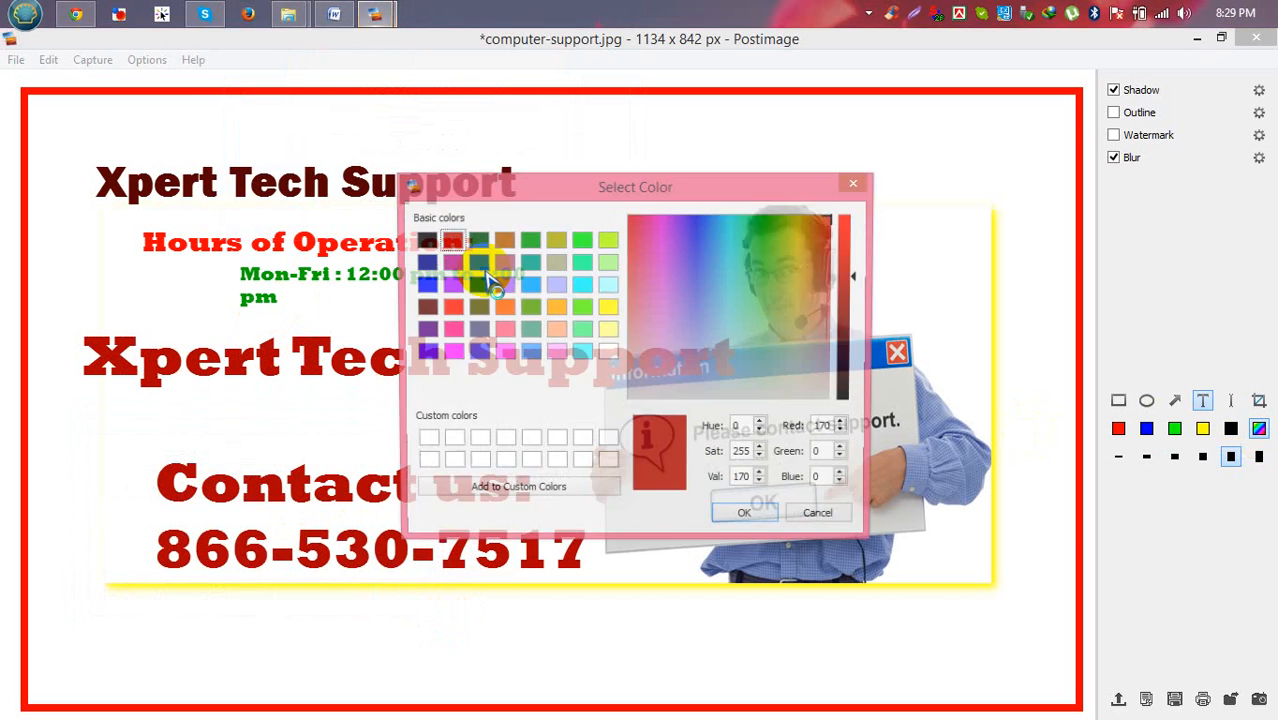
click(424, 240)
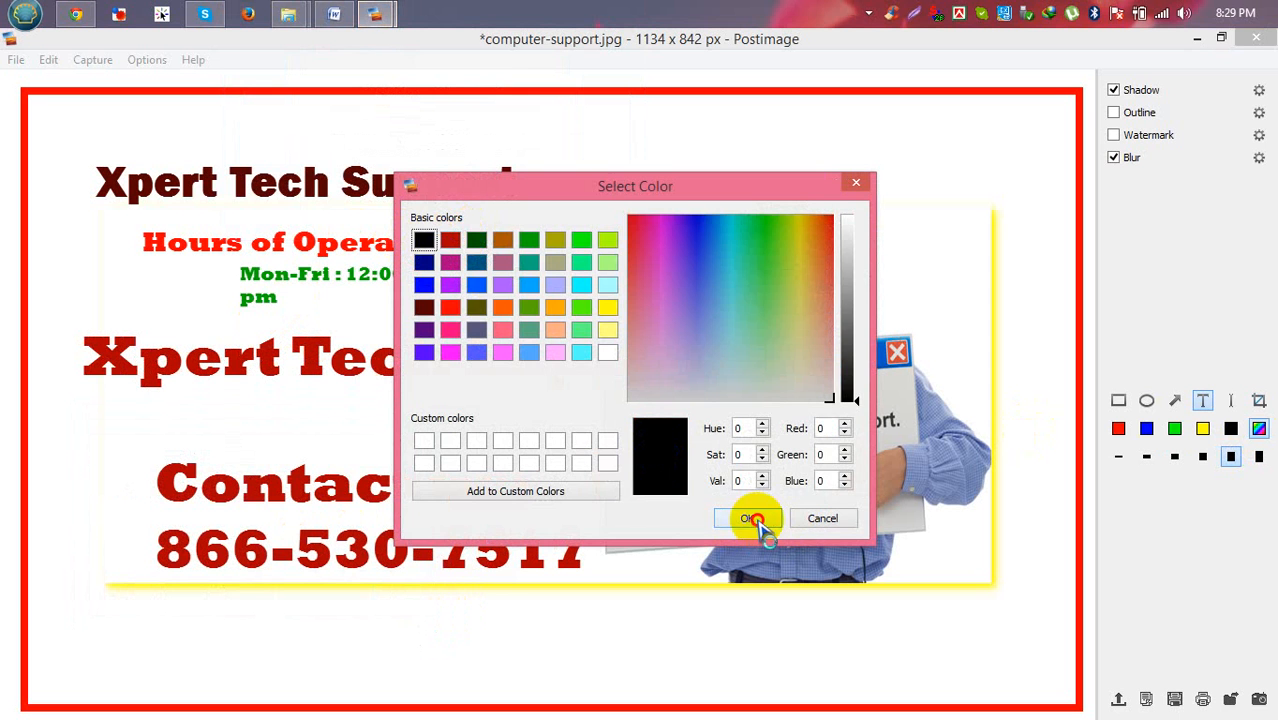
click(751, 518)
double_click(322, 190)
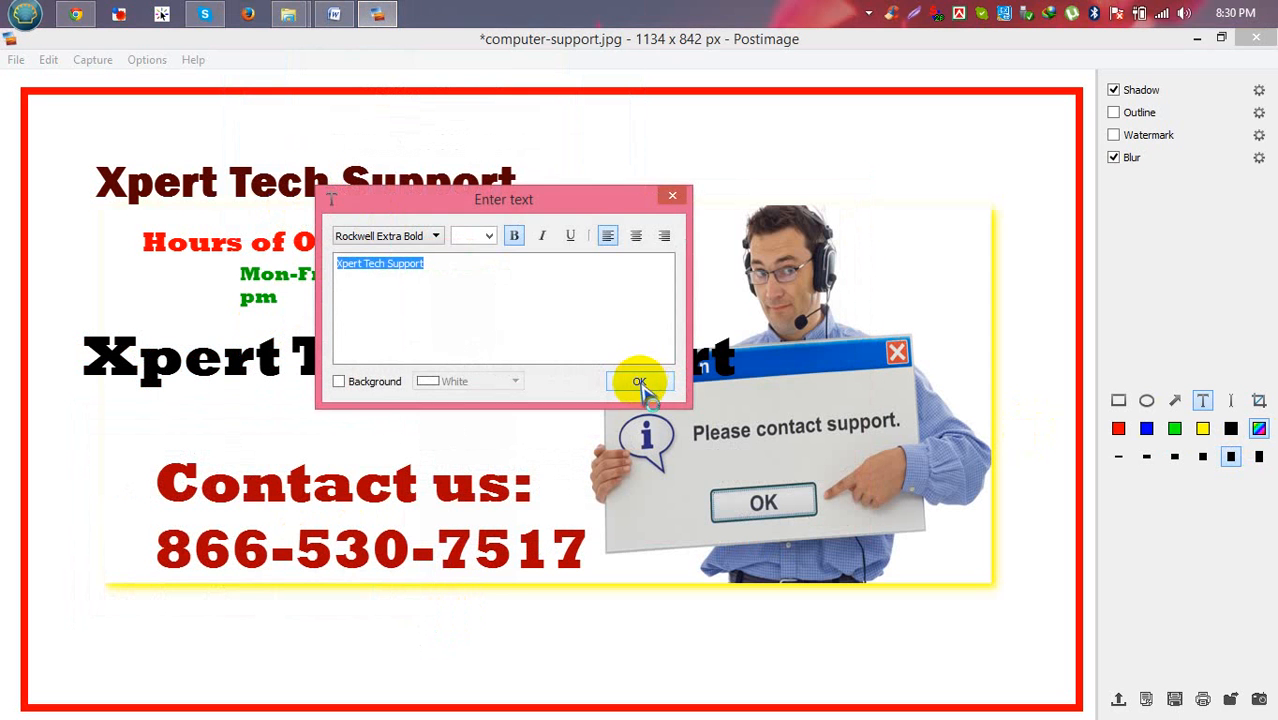
click(640, 382)
double_click(505, 352)
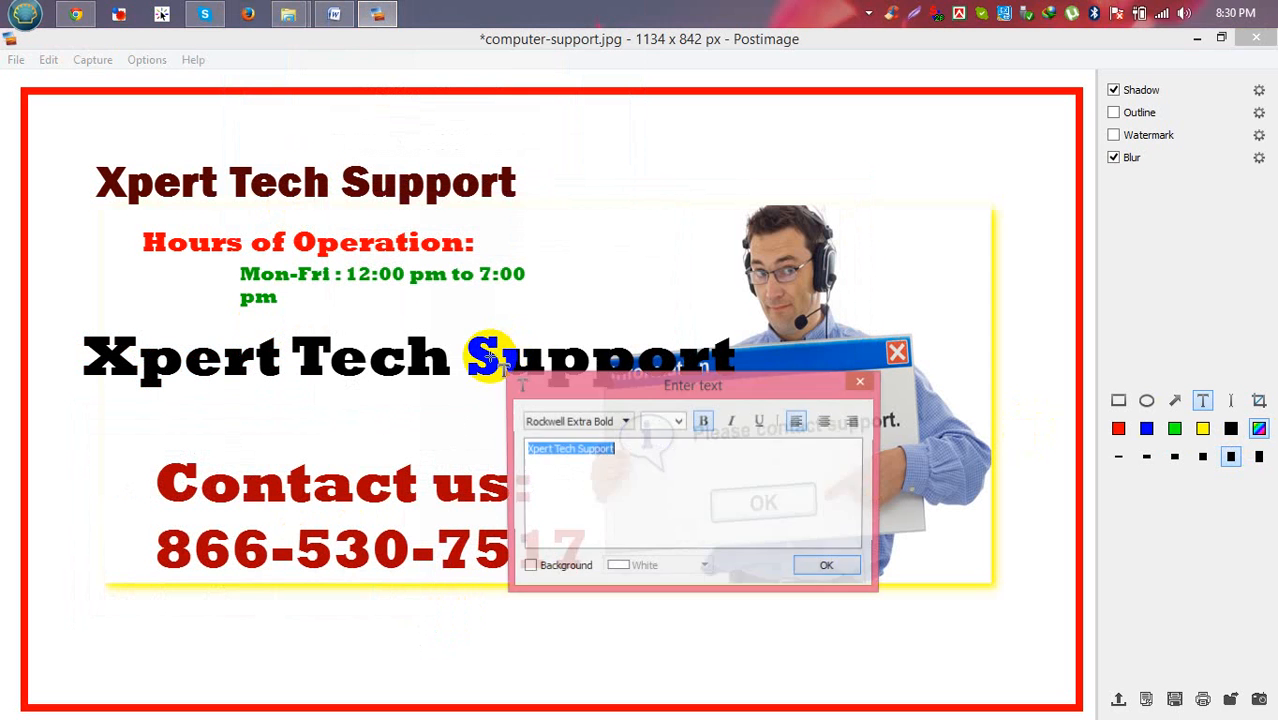
click(866, 386)
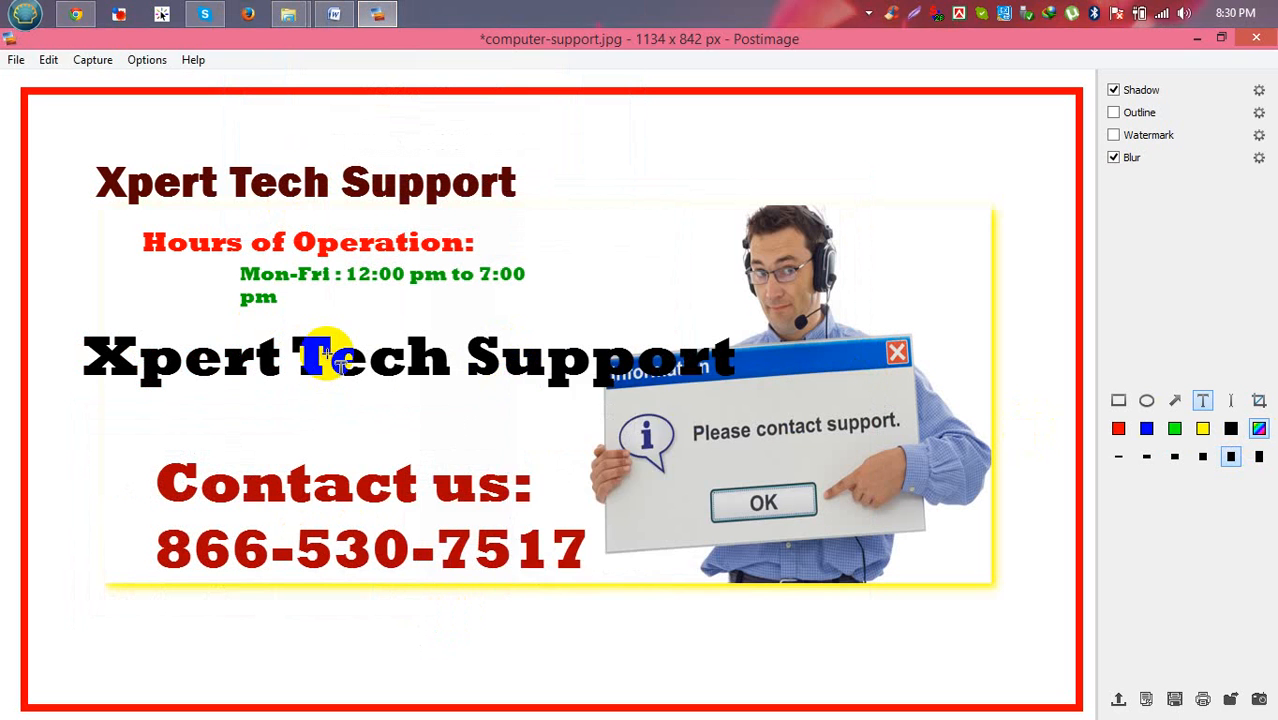
double_click(330, 358)
click(674, 372)
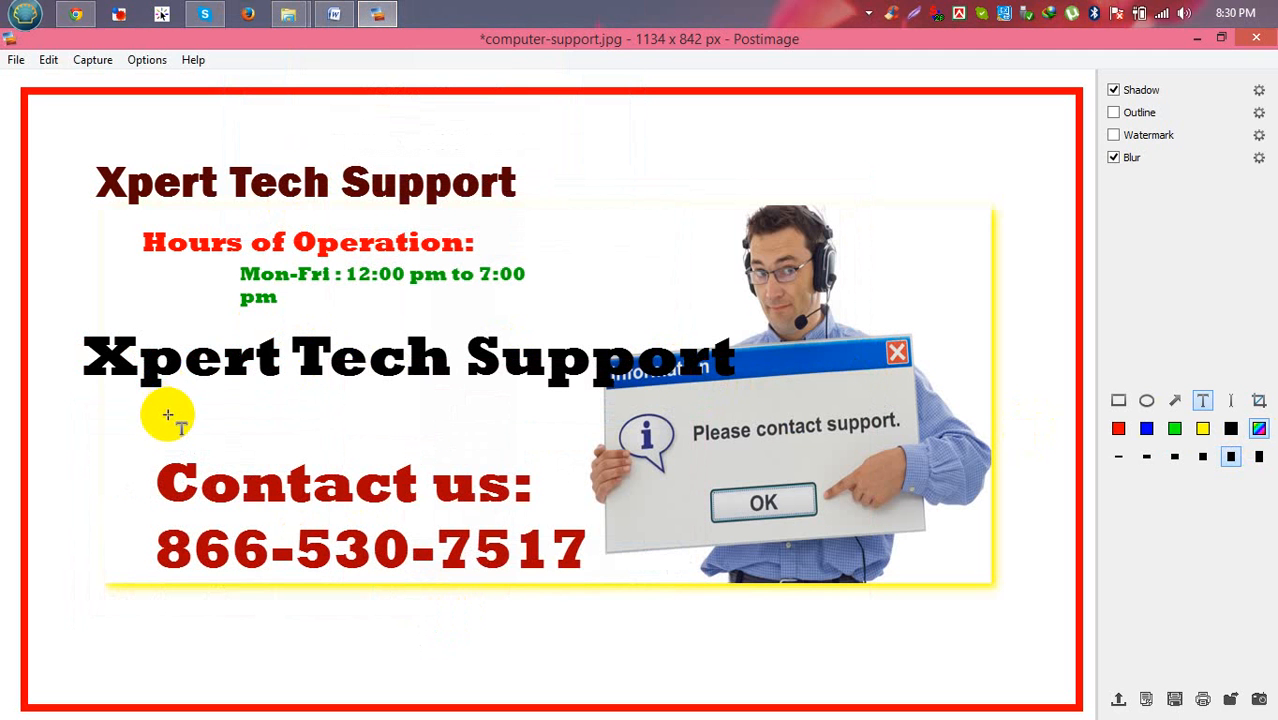
double_click(145, 350)
click(503, 367)
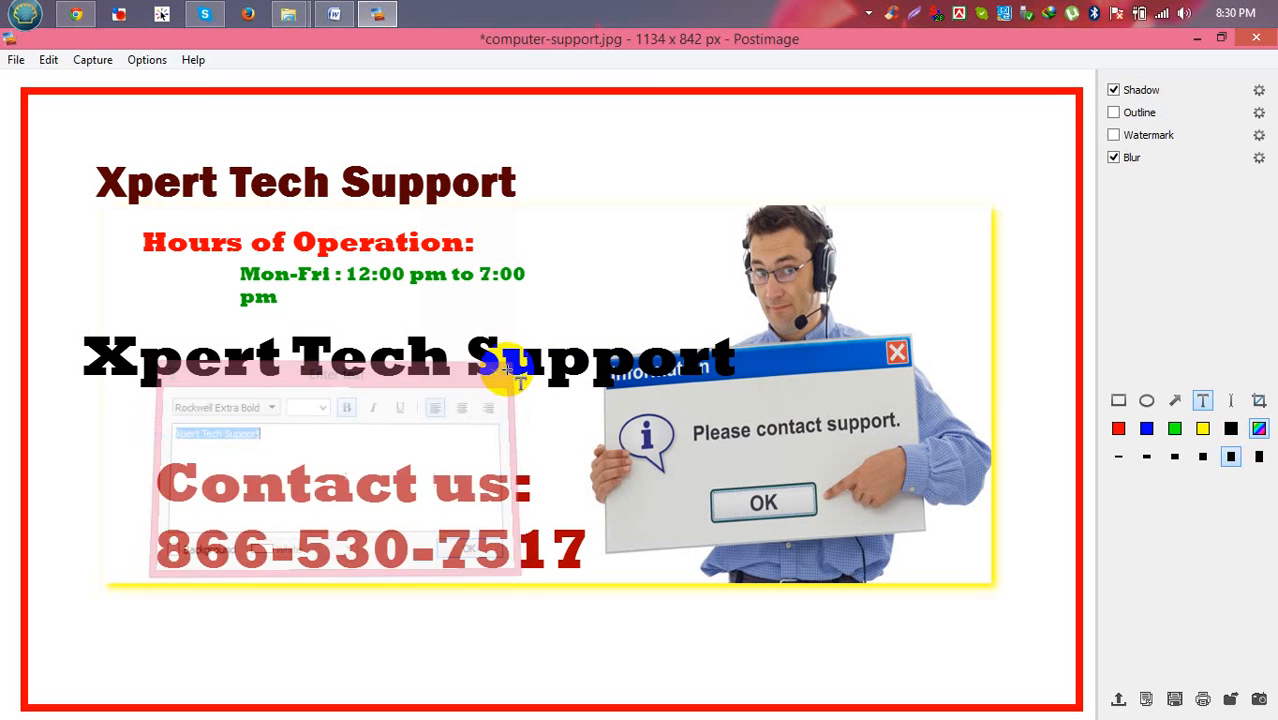
Undo the black "Xpert Tech Support" line and place it again slightly lower, just above the contact text.
key(ctrl+z)
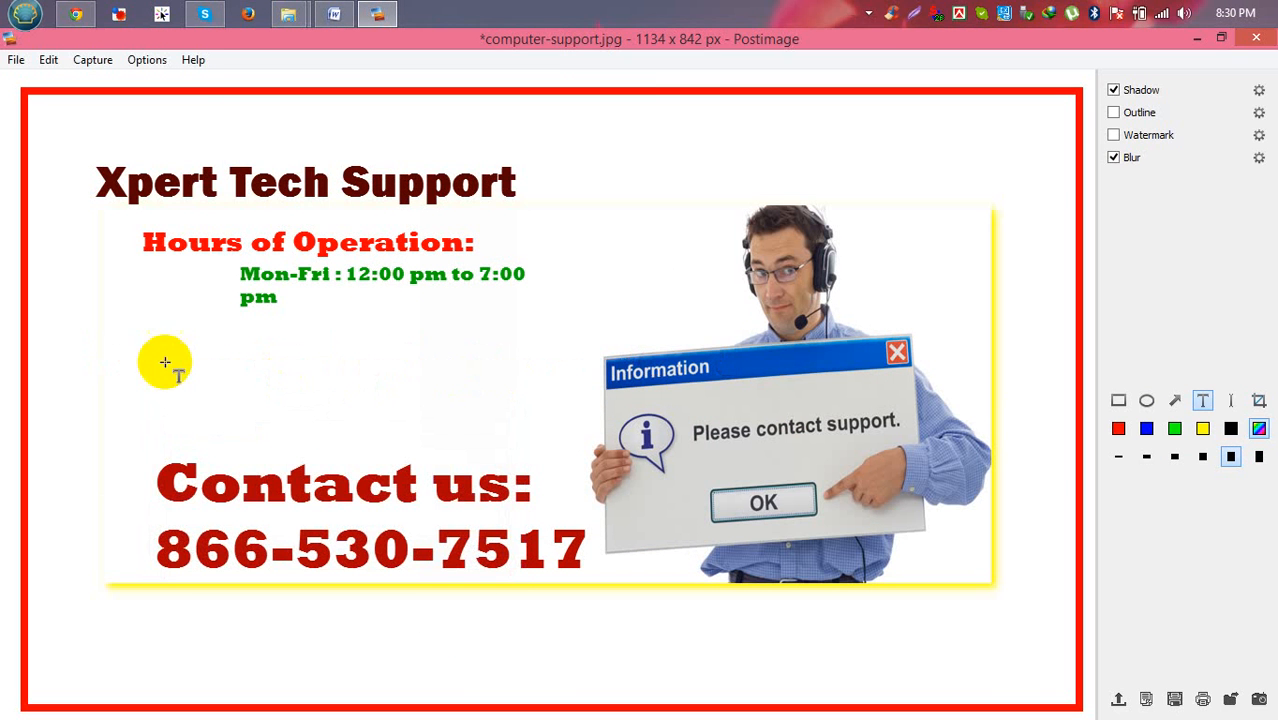
mouse_move(72, 346)
mouse_down()
mouse_move(476, 417)
mouse_move(648, 433)
mouse_move(815, 416)
mouse_move(810, 427)
mouse_up()
click(383, 624)
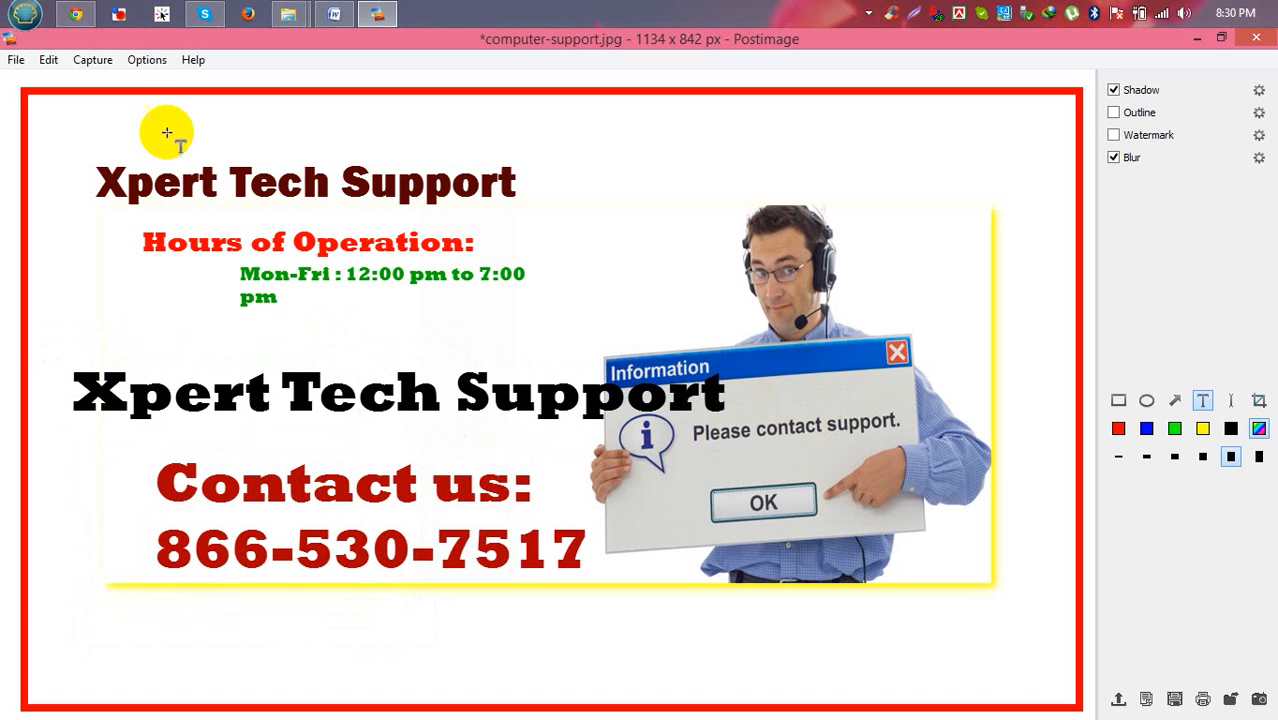
Save the changes to computer-support.jpg and open the saved file from the desktop.
click(13, 60)
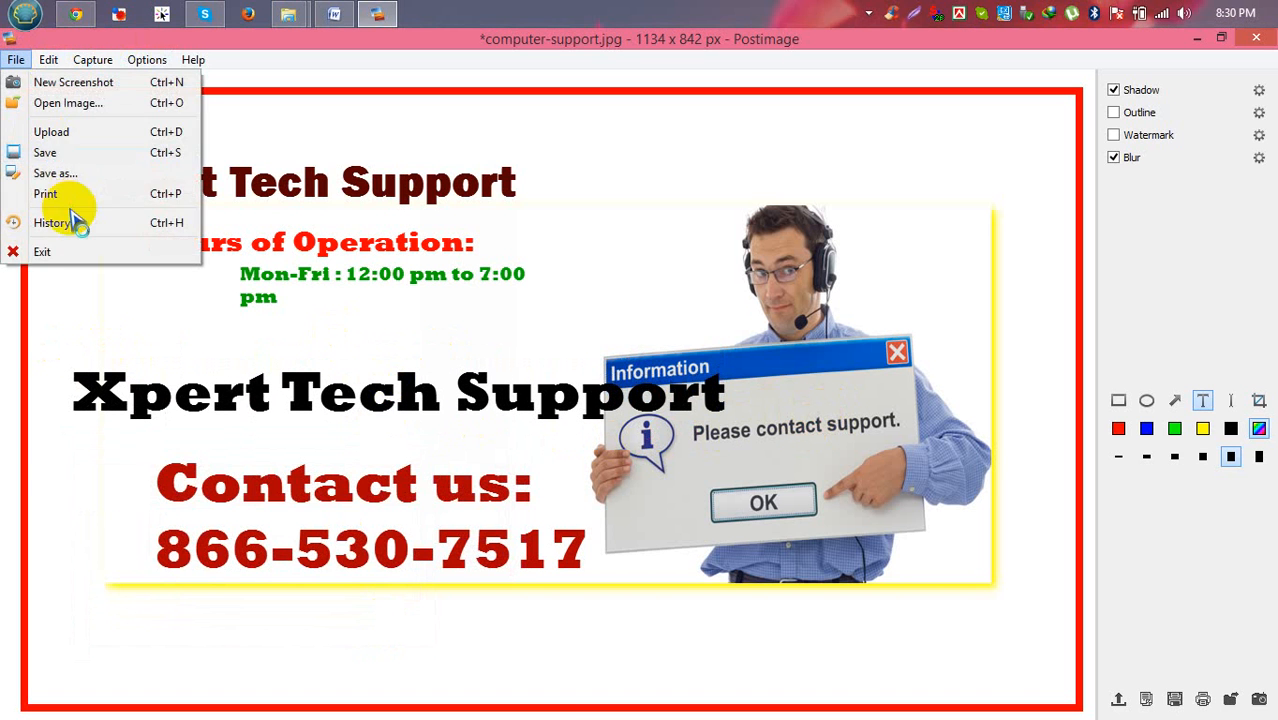
click(75, 155)
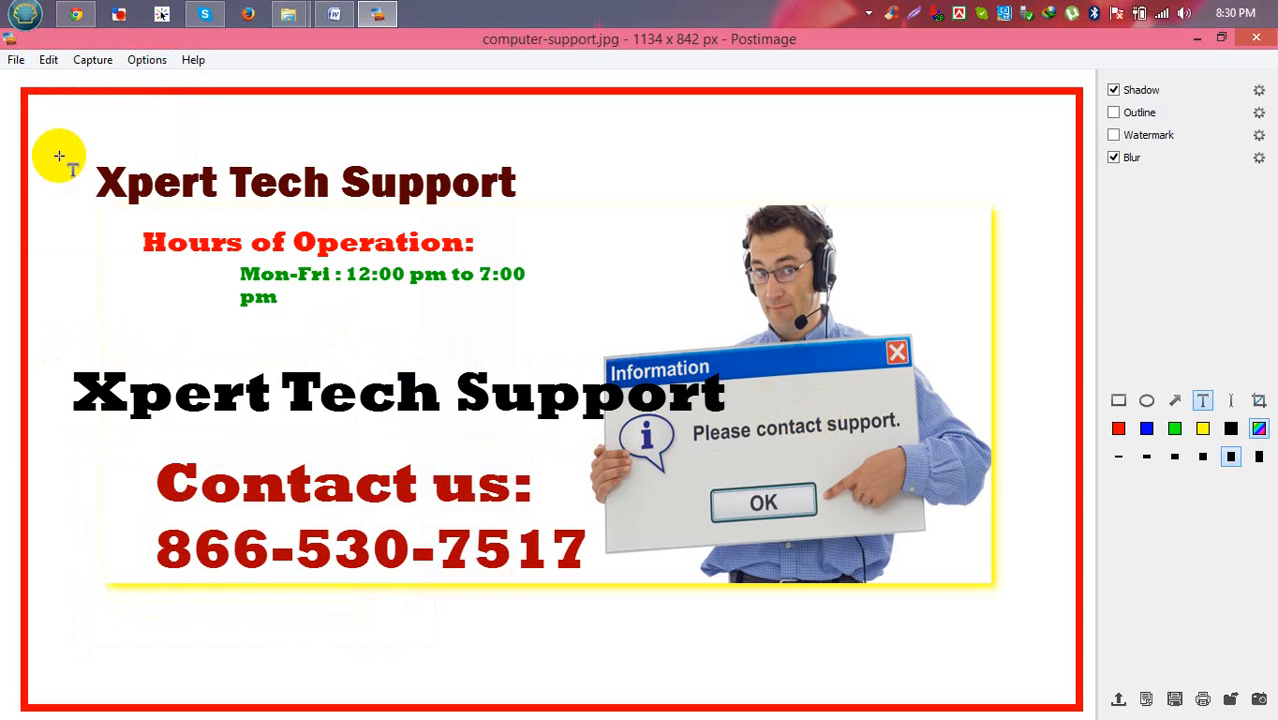
click(1197, 38)
double_click(110, 300)
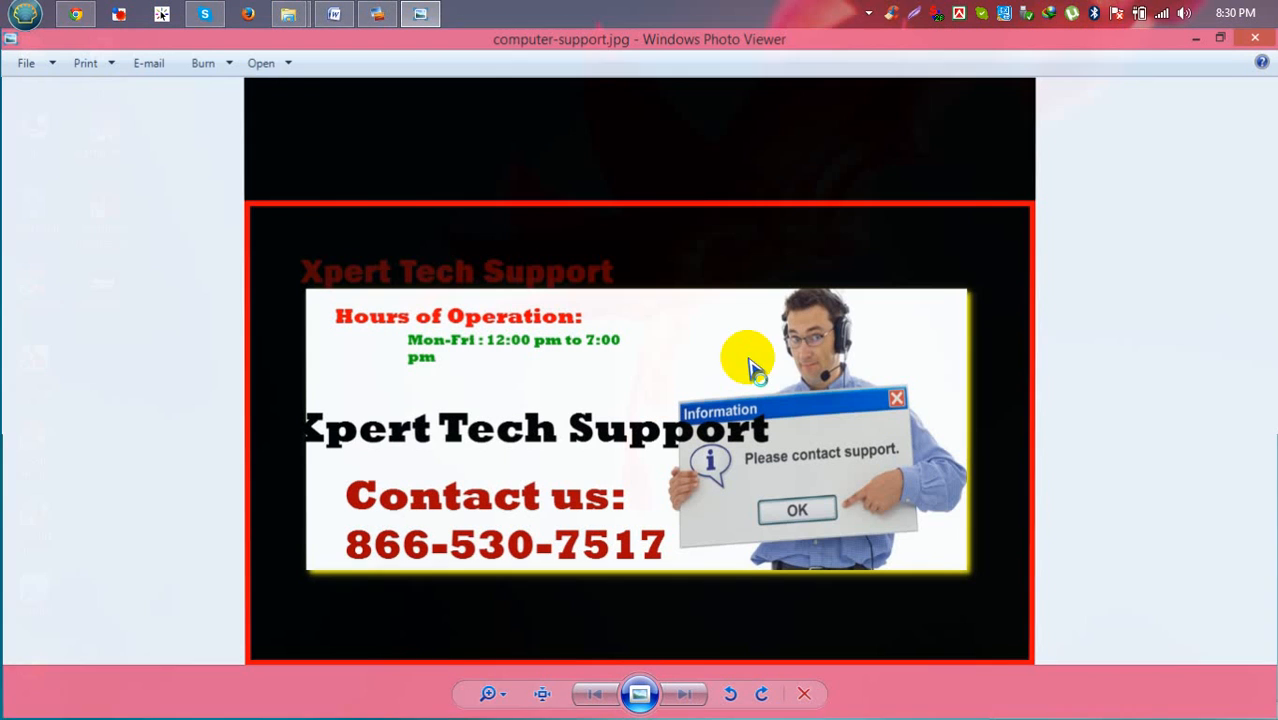
Close the photo preview and, back in Postimage, move the black "Xpert Tech Support" line to the right so it starts inside the white banner.
click(1257, 39)
click(390, 13)
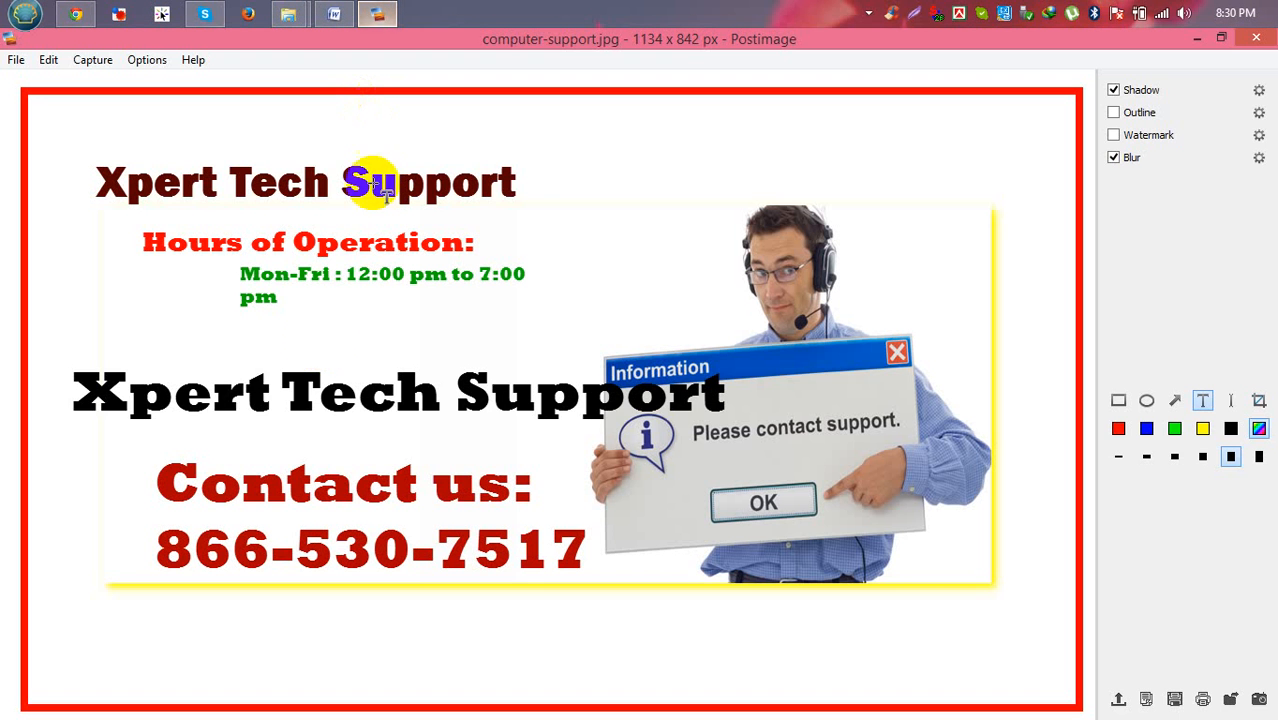
mouse_move(191, 391)
mouse_down()
mouse_move(272, 403)
mouse_move(266, 388)
mouse_up()
double_click(266, 388)
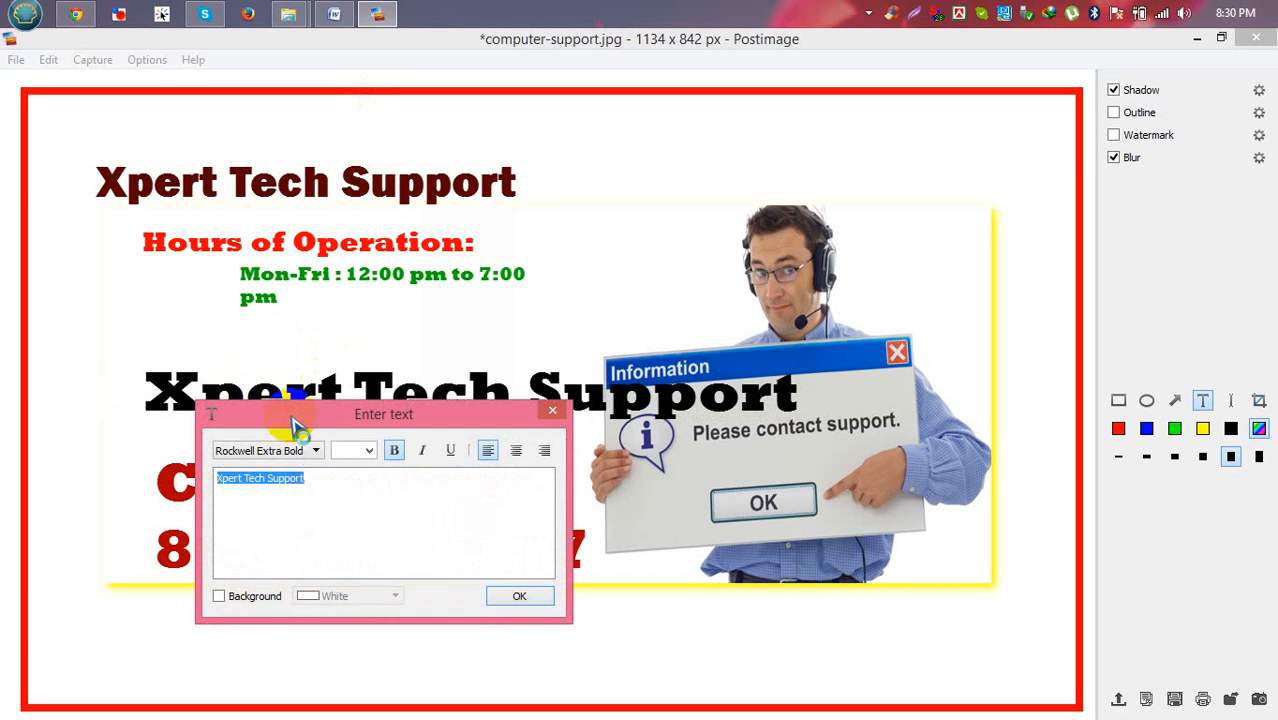
click(519, 597)
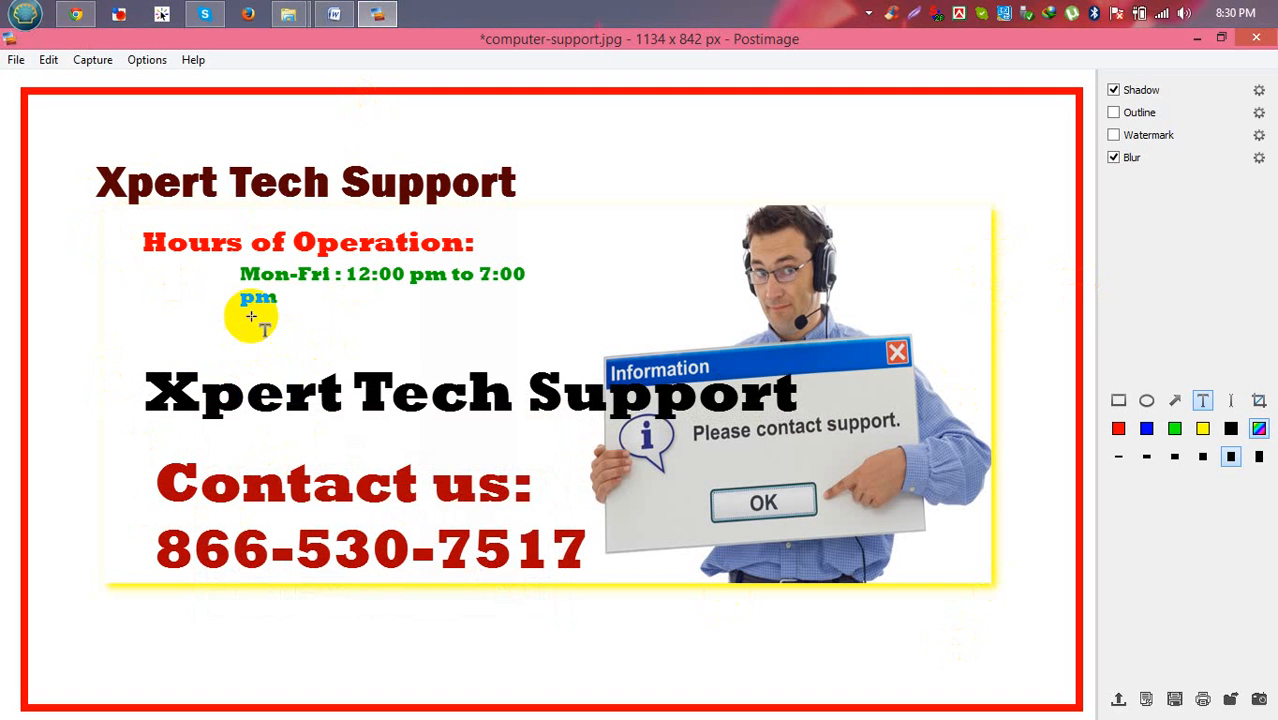
Save the repositioned text to computer-support.jpg and check the saved picture from the desktop, closing the preview.
click(16, 60)
click(40, 152)
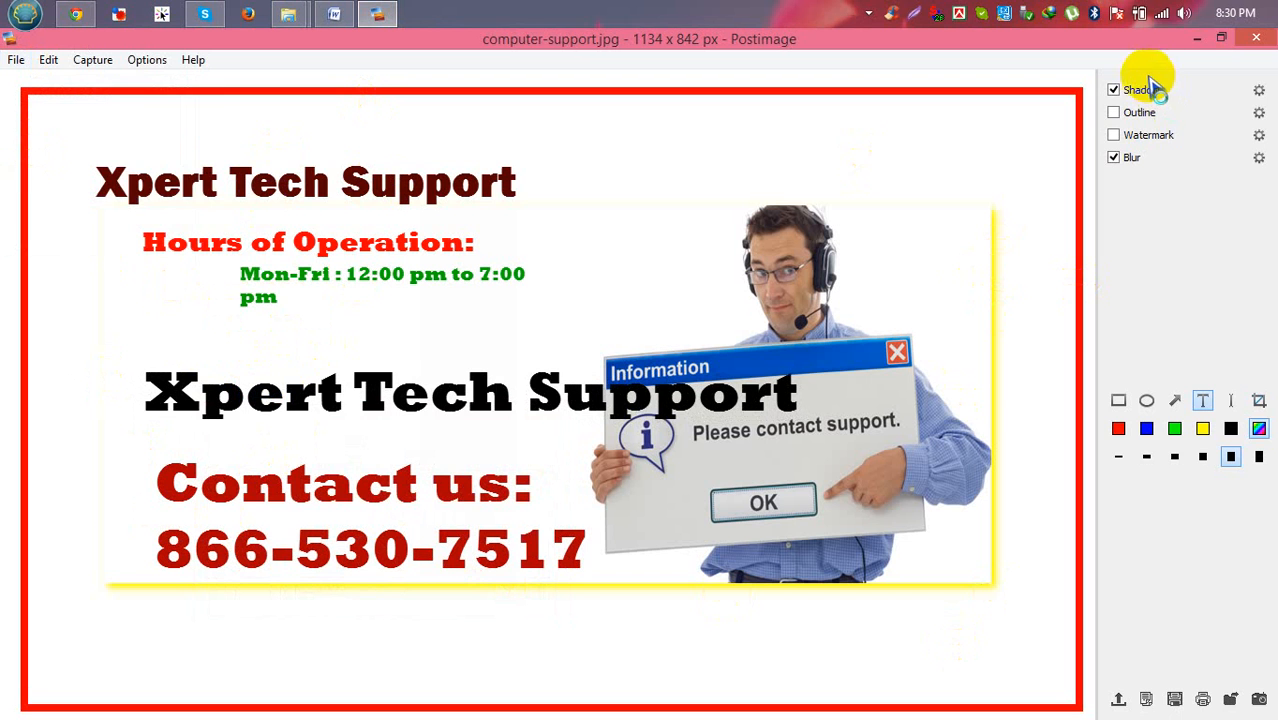
click(1197, 38)
double_click(112, 300)
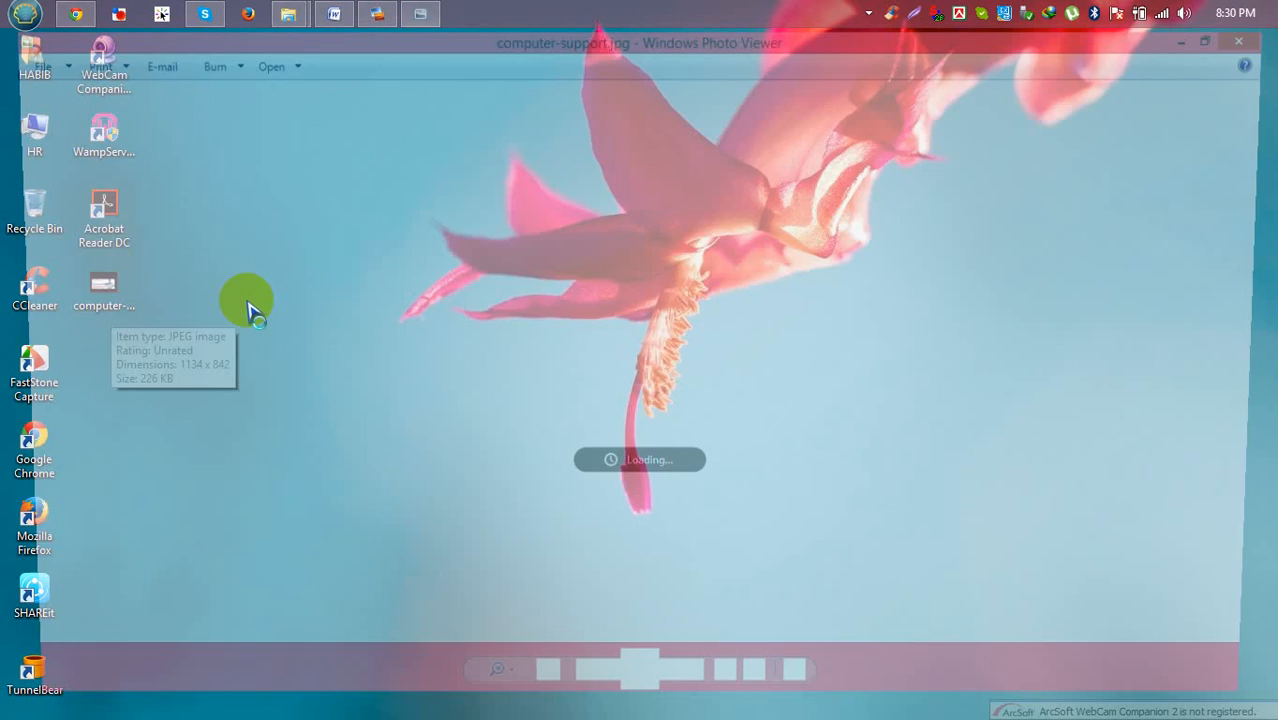
click(1256, 40)
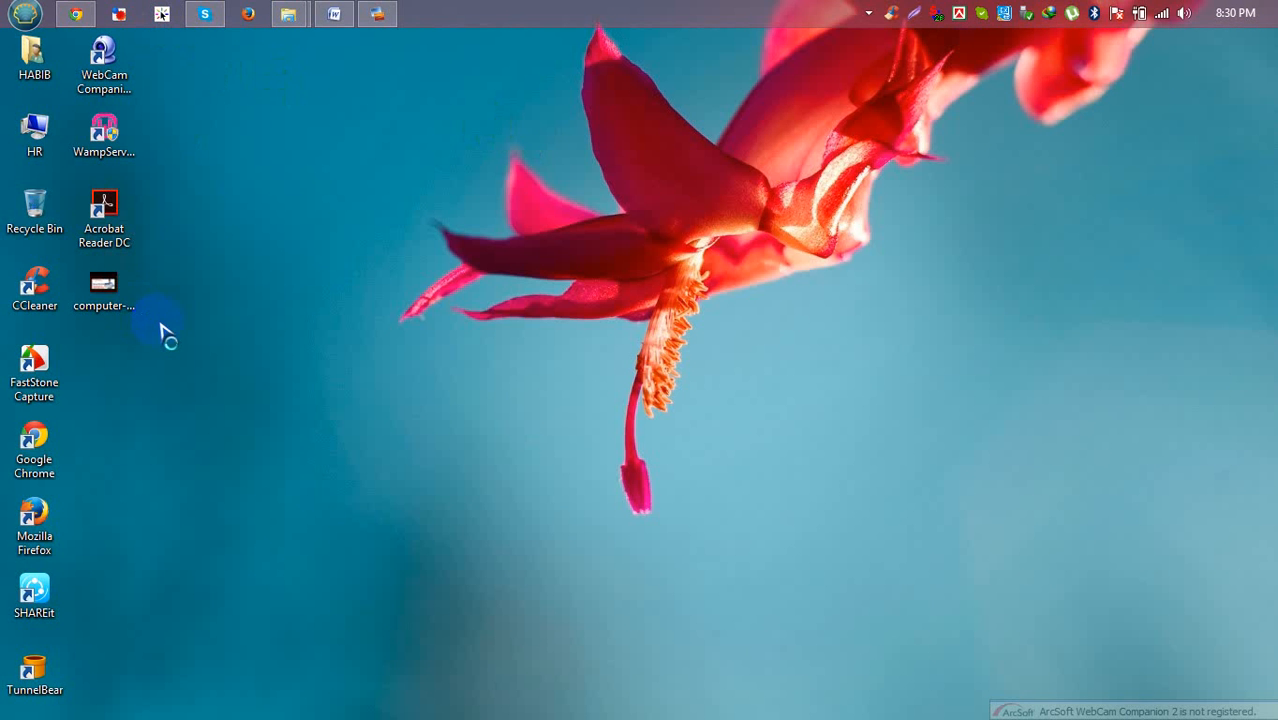
Launch Adobe Photoshop 7.0 from the installed programs.
click(25, 13)
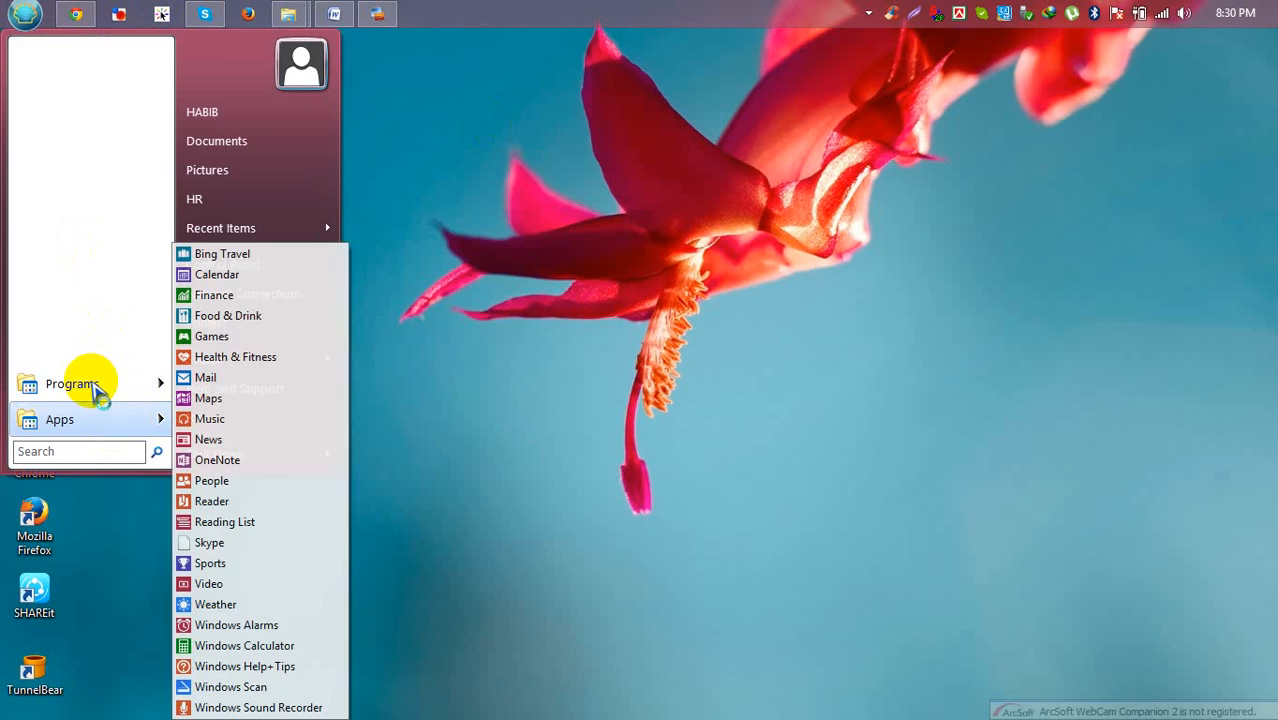
mouse_move(90, 388)
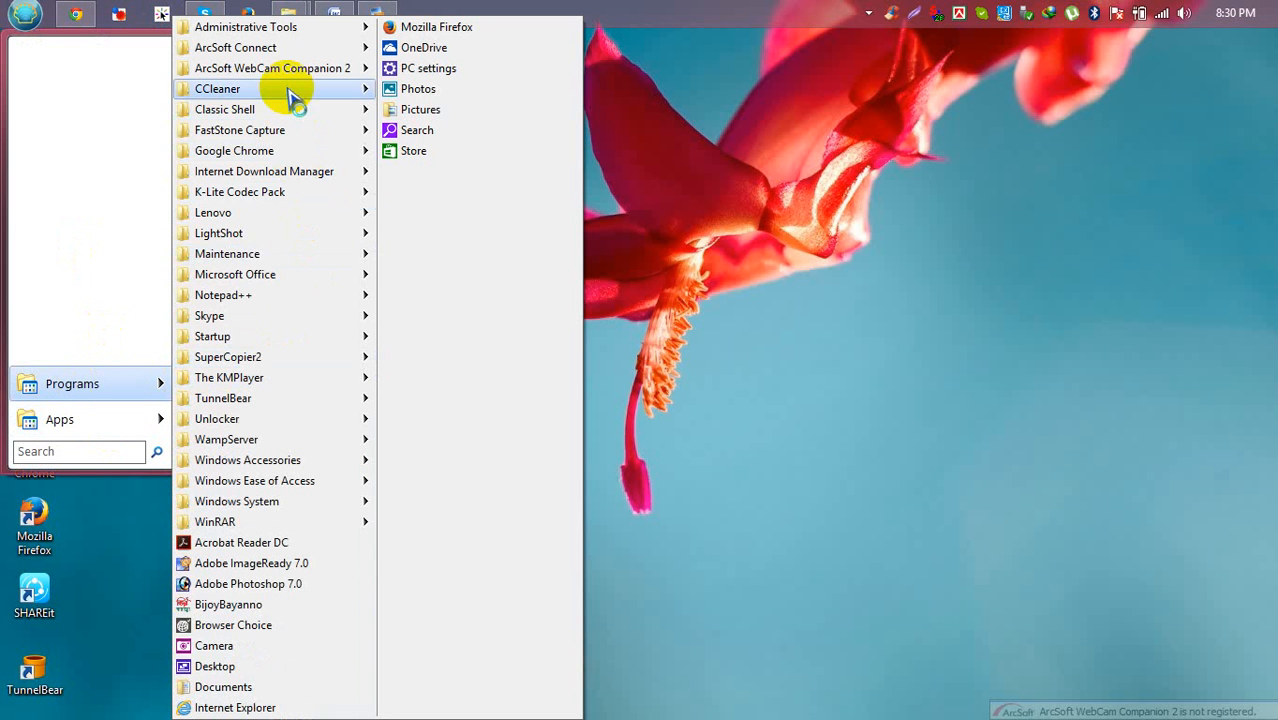
mouse_move(258, 278)
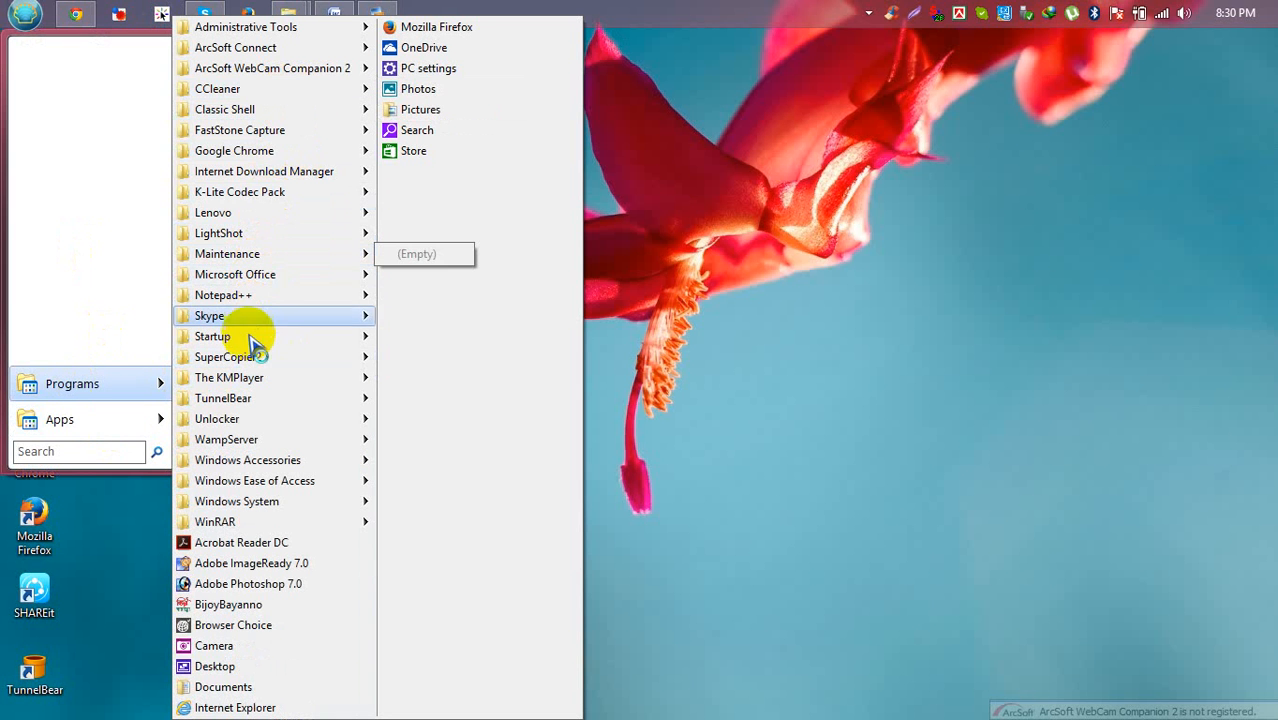
click(253, 583)
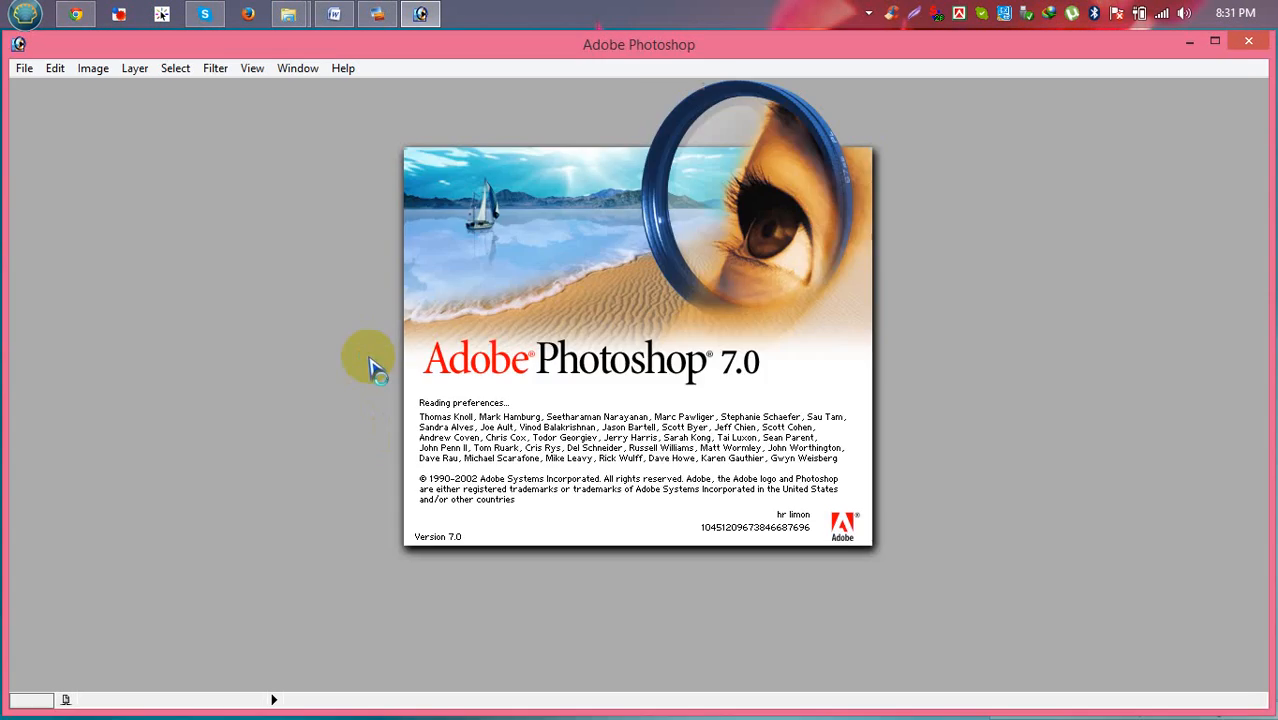
click(636, 331)
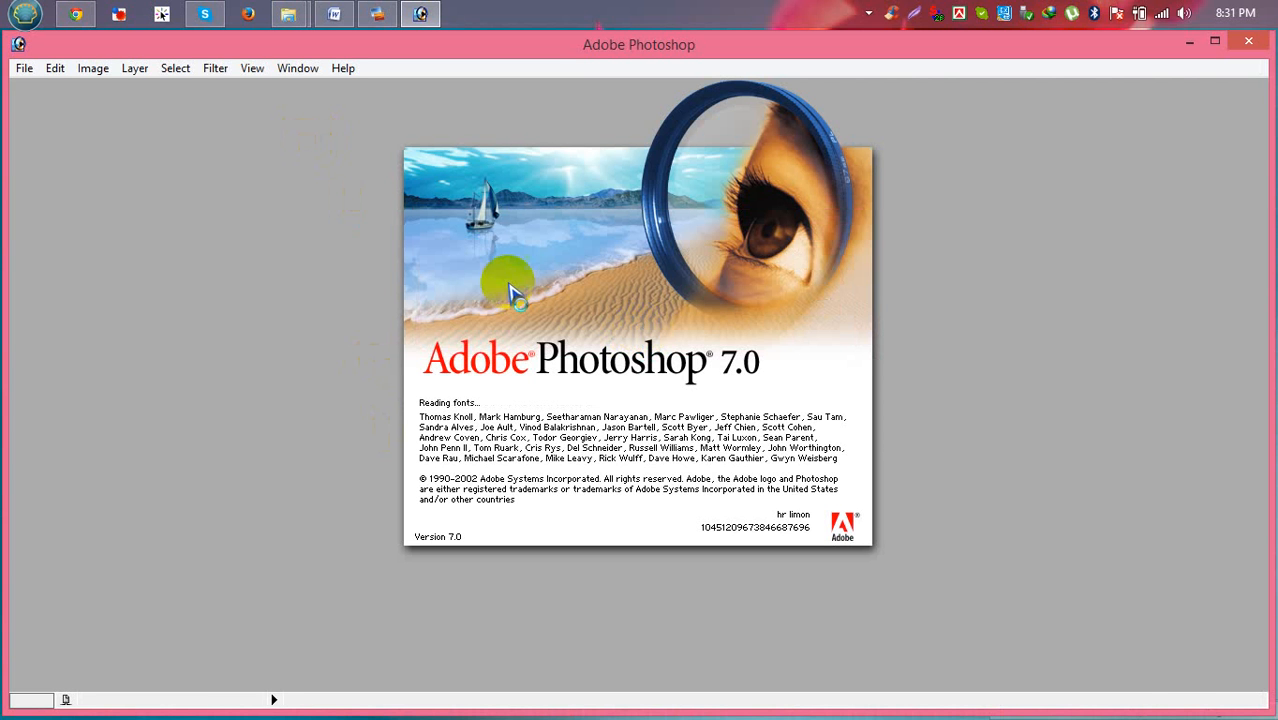
click(376, 15)
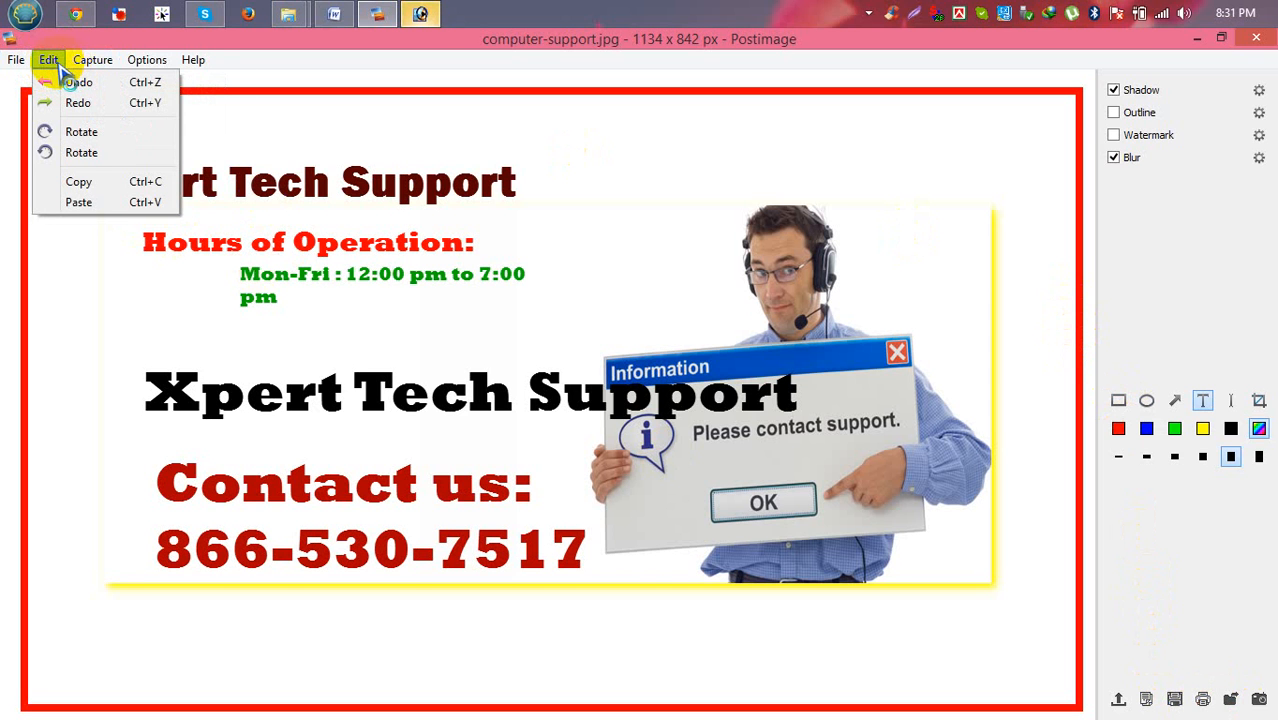
mouse_move(81, 61)
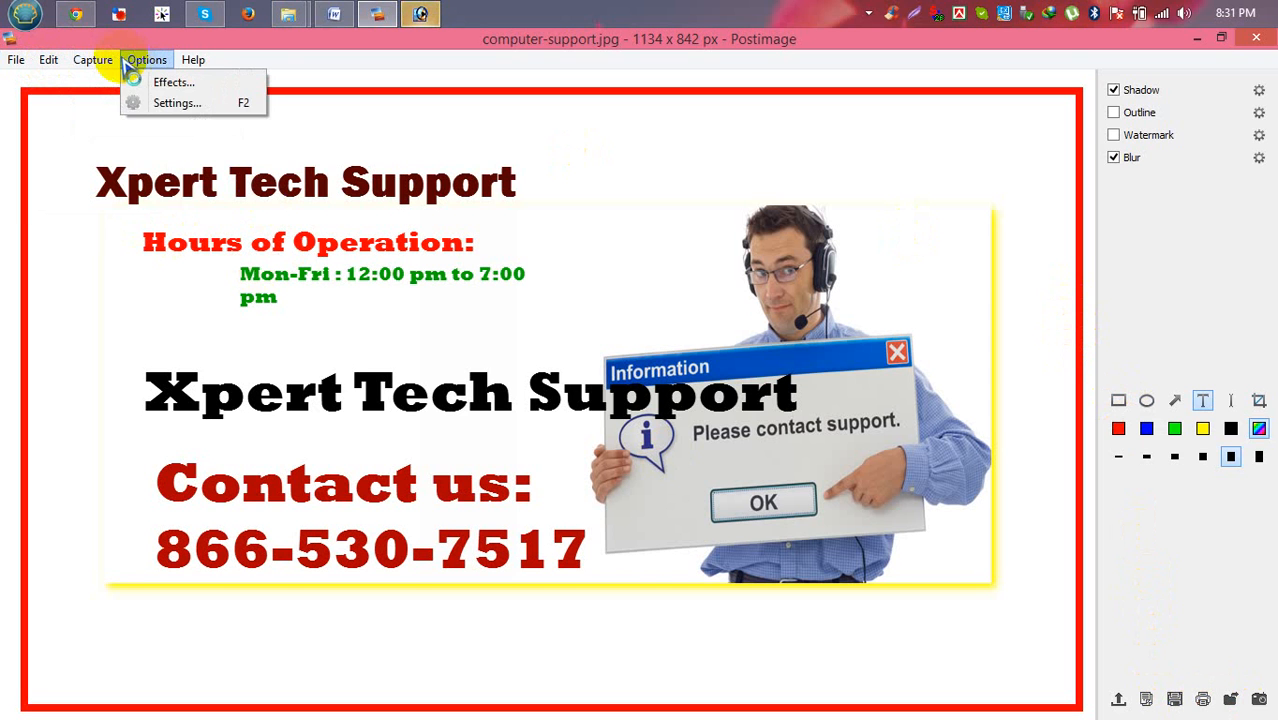
mouse_move(26, 63)
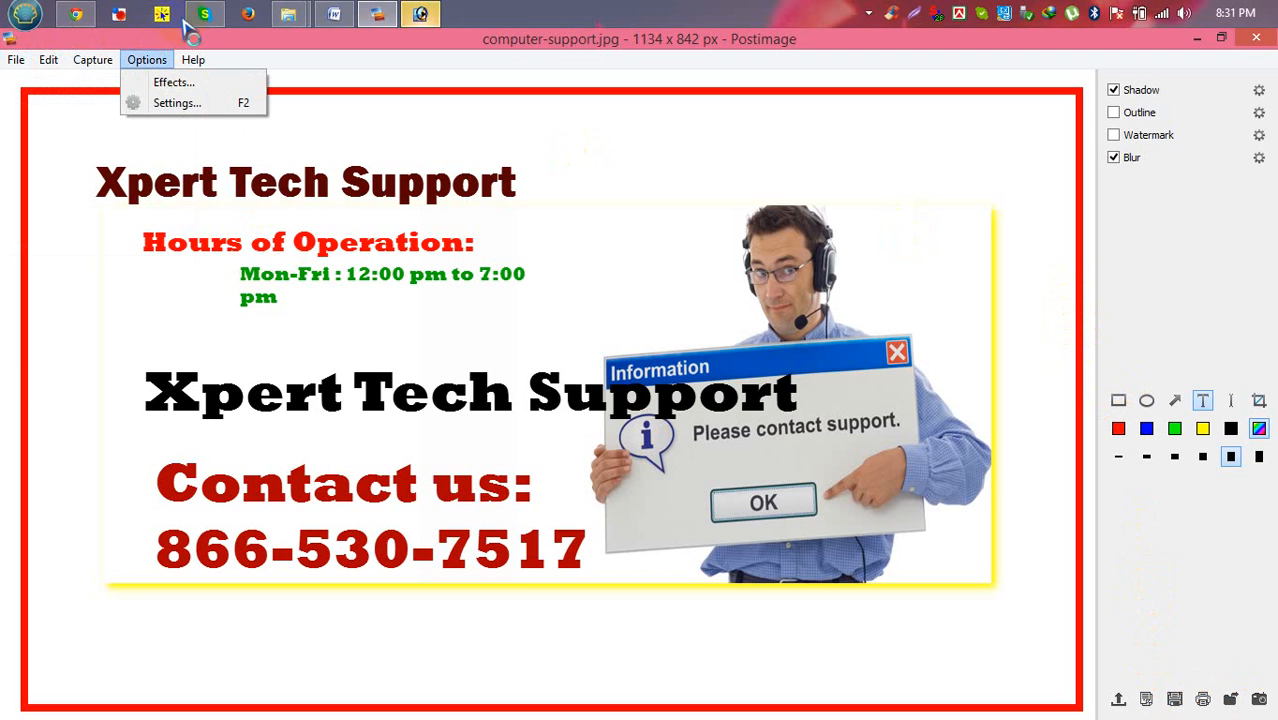
Switch to Photoshop, get past the online registration prompt and its web page, and keep the default color settings in a maximized window.
click(420, 14)
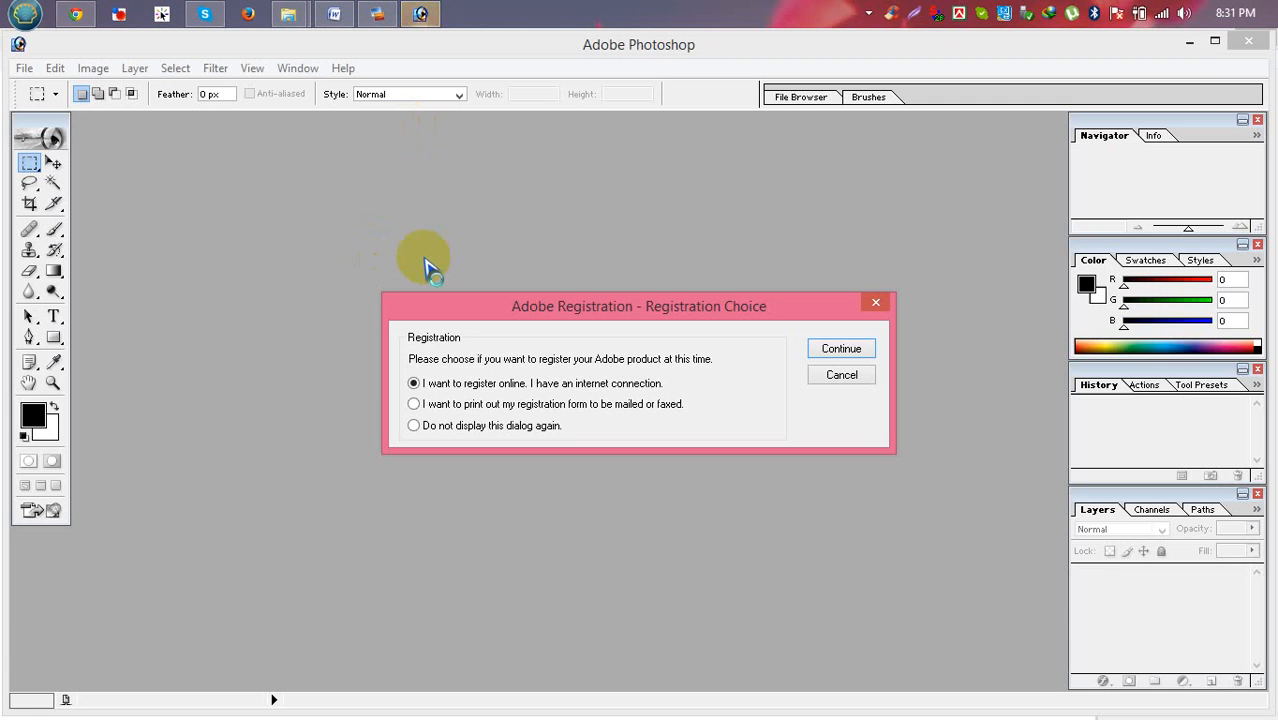
click(832, 349)
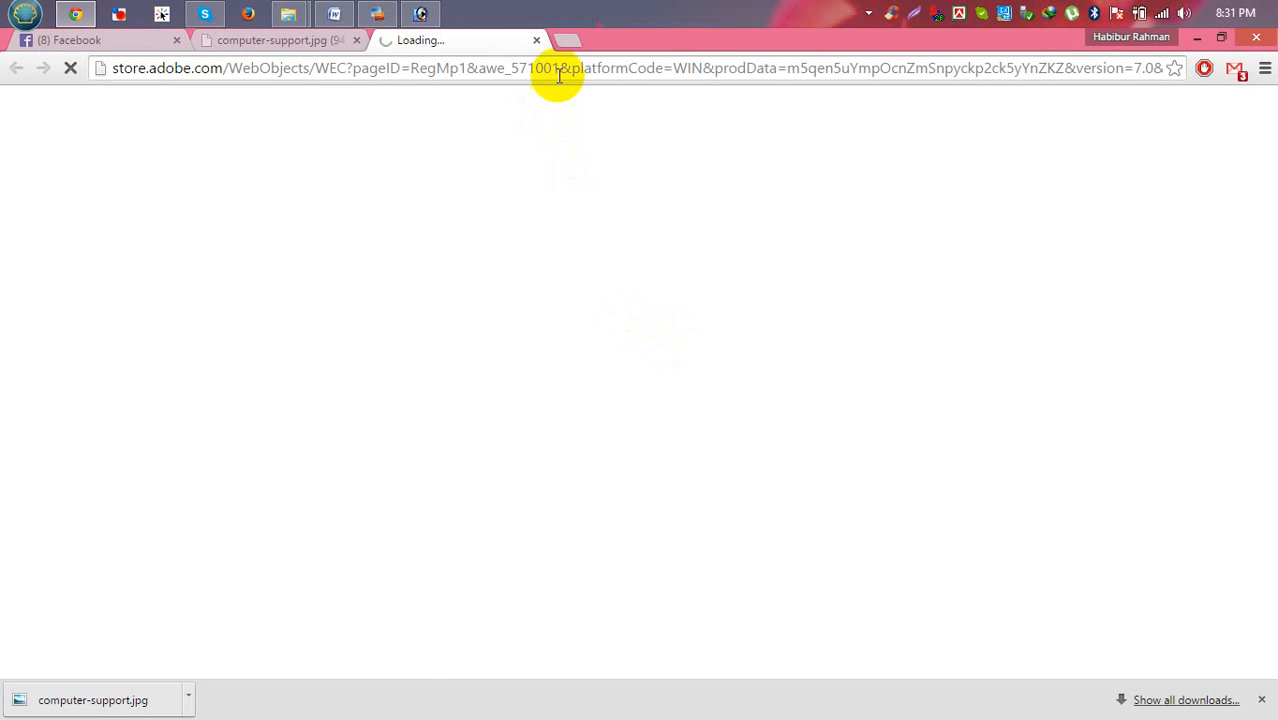
click(533, 40)
click(76, 13)
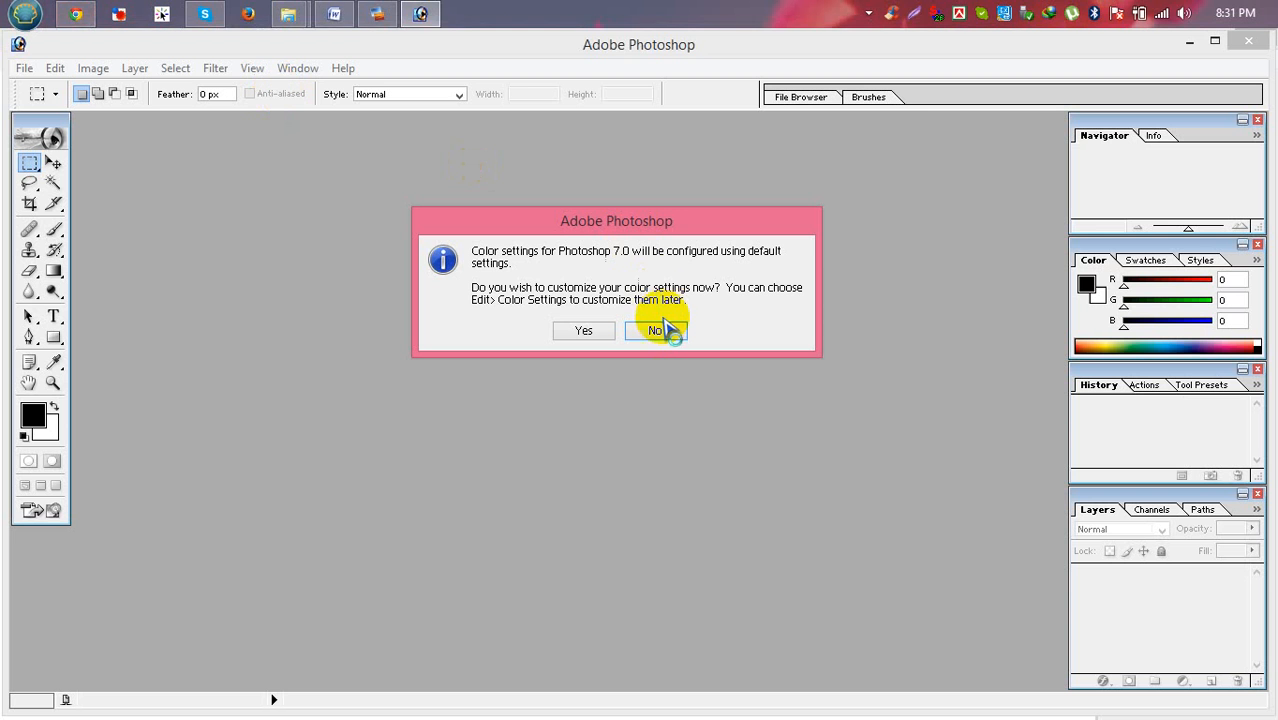
click(665, 332)
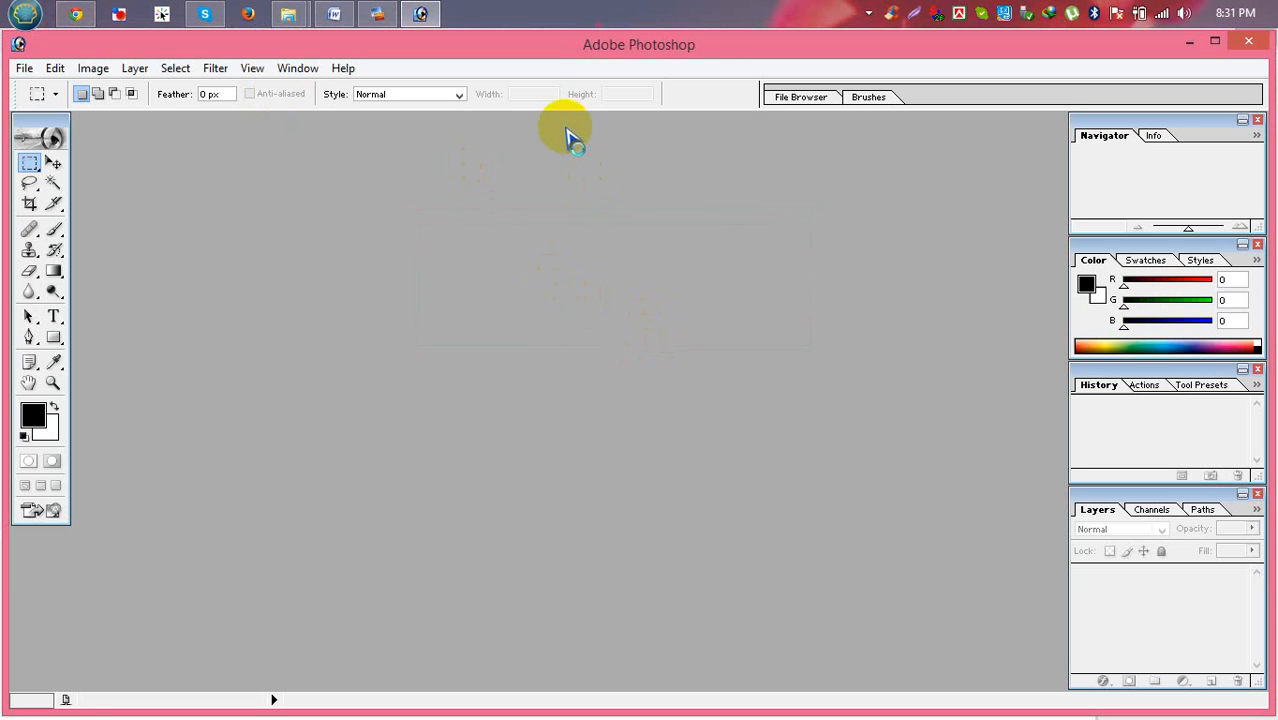
double_click(529, 52)
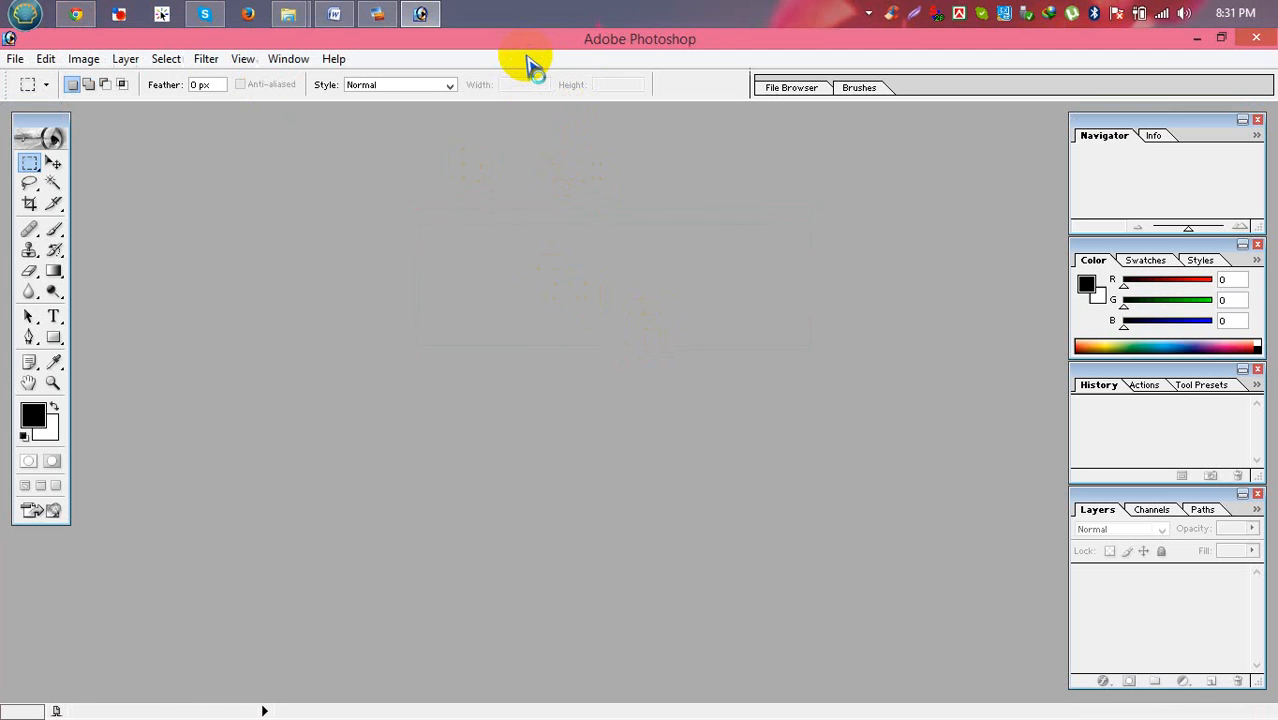
Open computer-support.jpg from the Desktop in a maximized document window.
double_click(517, 241)
click(422, 226)
click(748, 278)
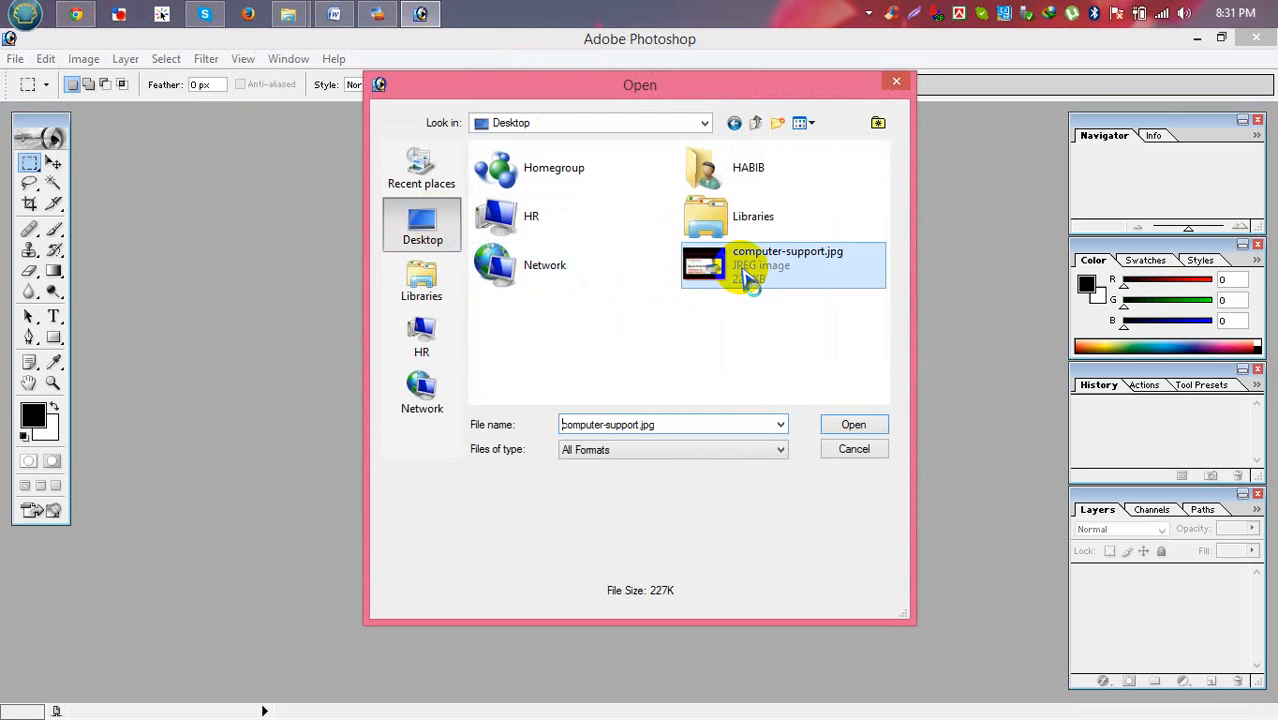
double_click(748, 278)
double_click(443, 133)
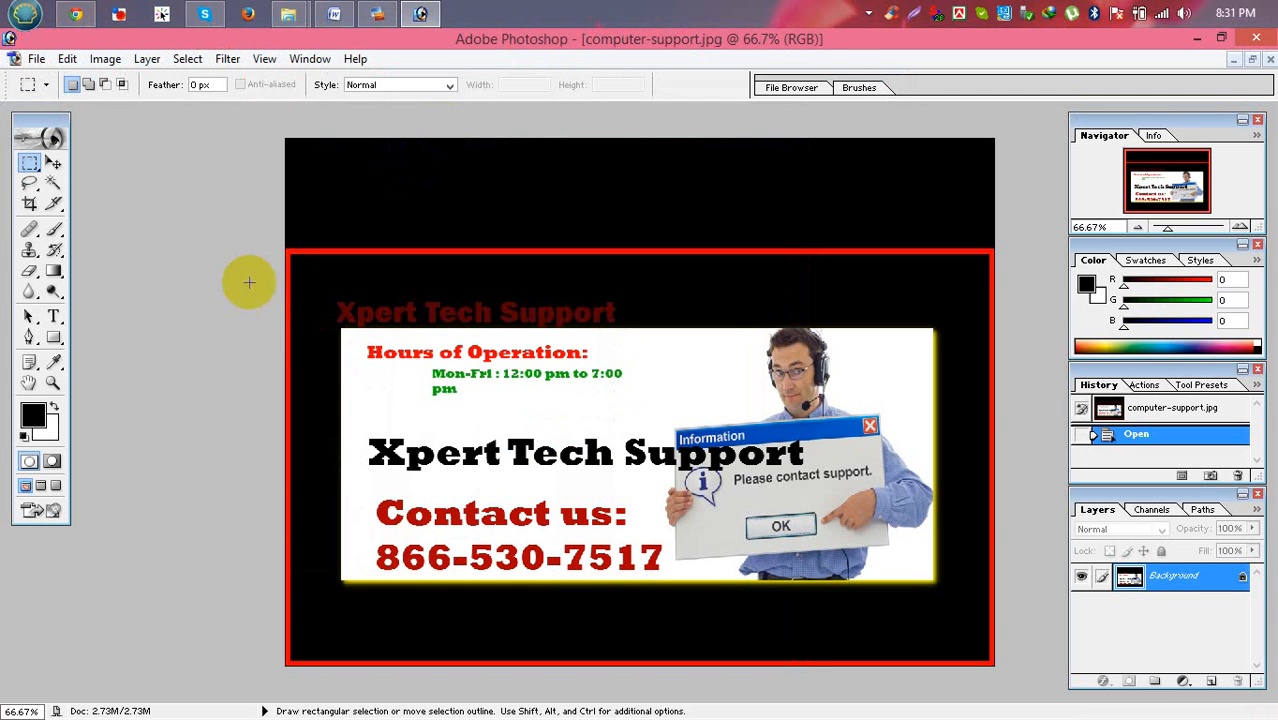
Crop the image to the white banner with the hours, black title and contact text, cutting off the black surround and red frame.
click(29, 204)
drag(343, 331, 932, 579)
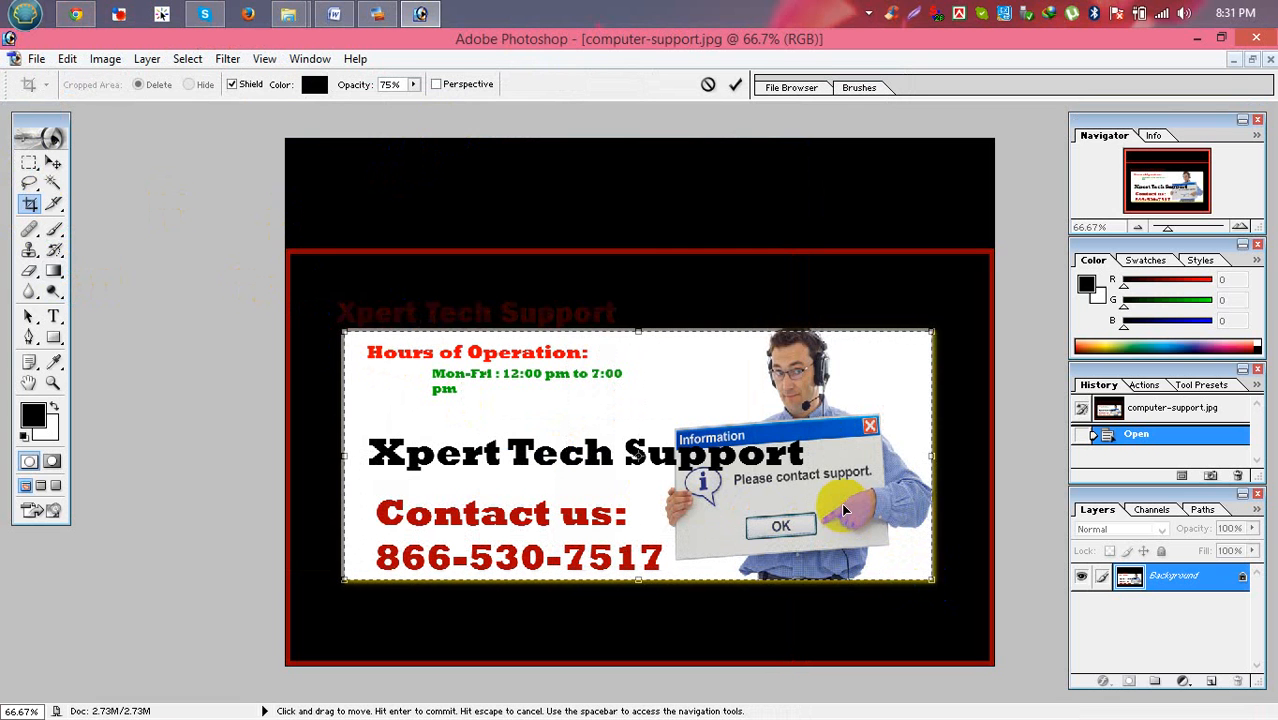
double_click(841, 500)
Save a JPEG copy of the cropped image to the Desktop, replacing the existing computer-support.jpg.
key(ctrl+alt+s)
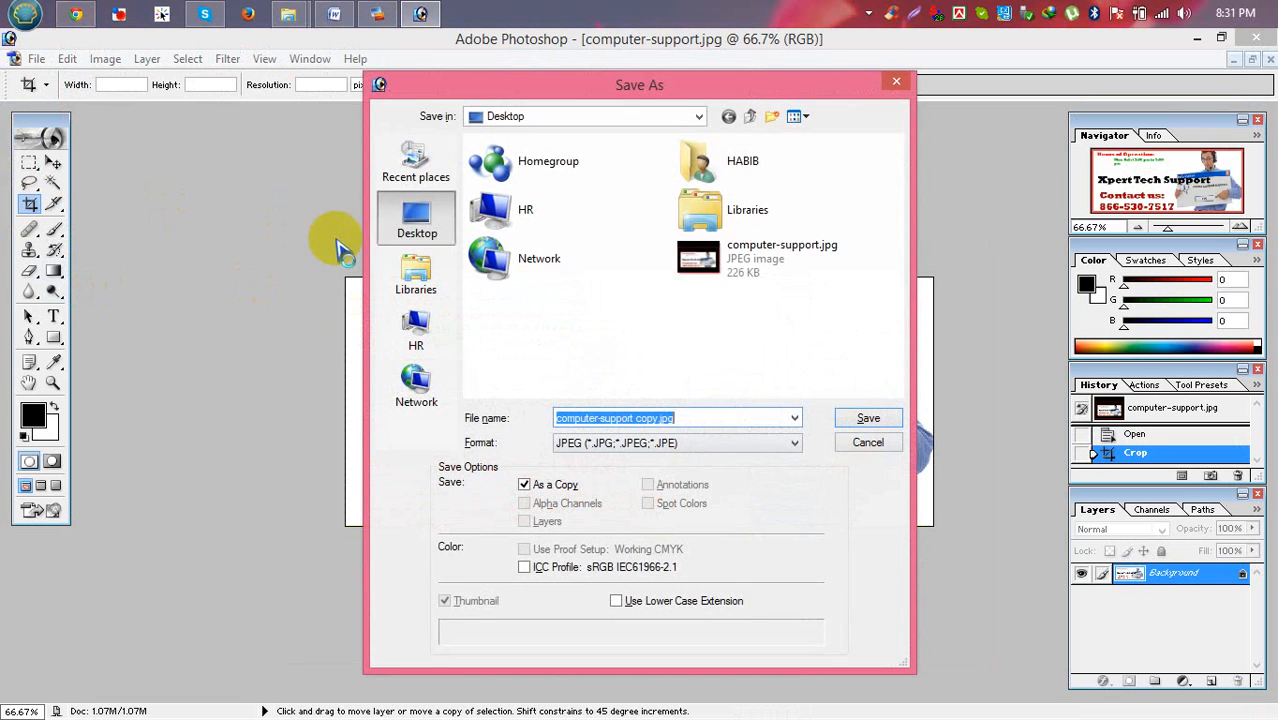
double_click(764, 266)
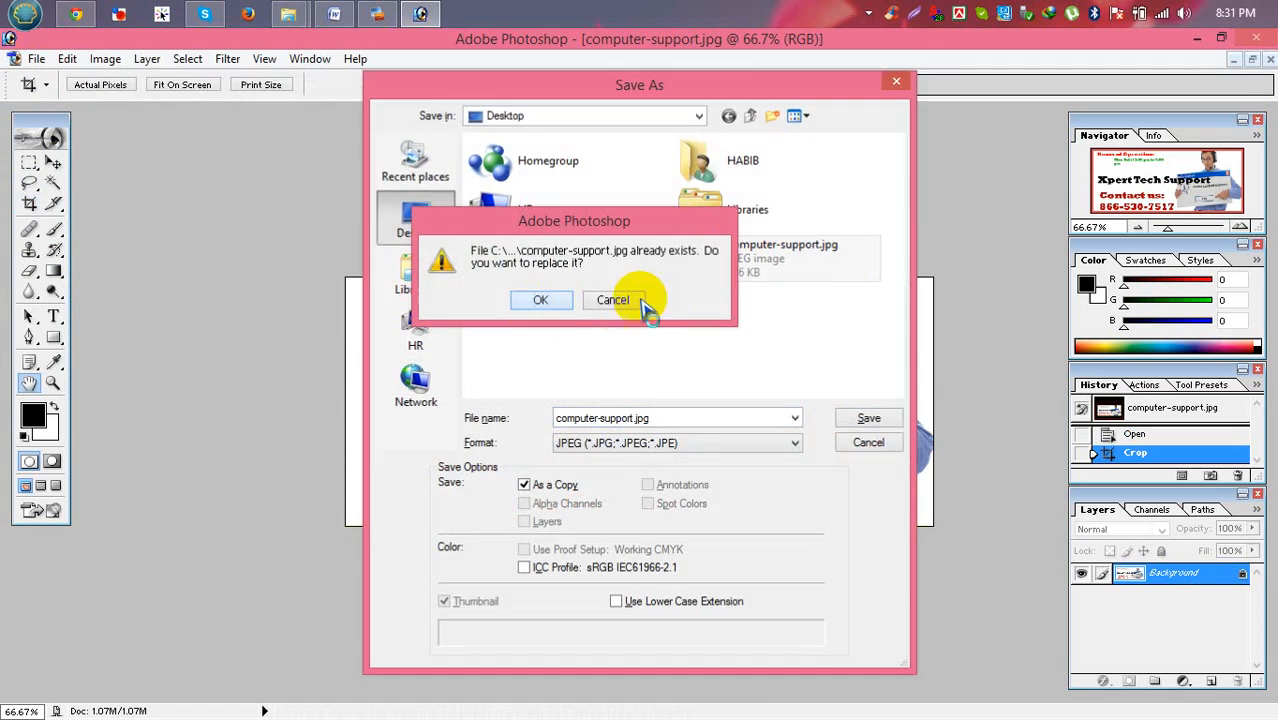
click(540, 300)
click(793, 220)
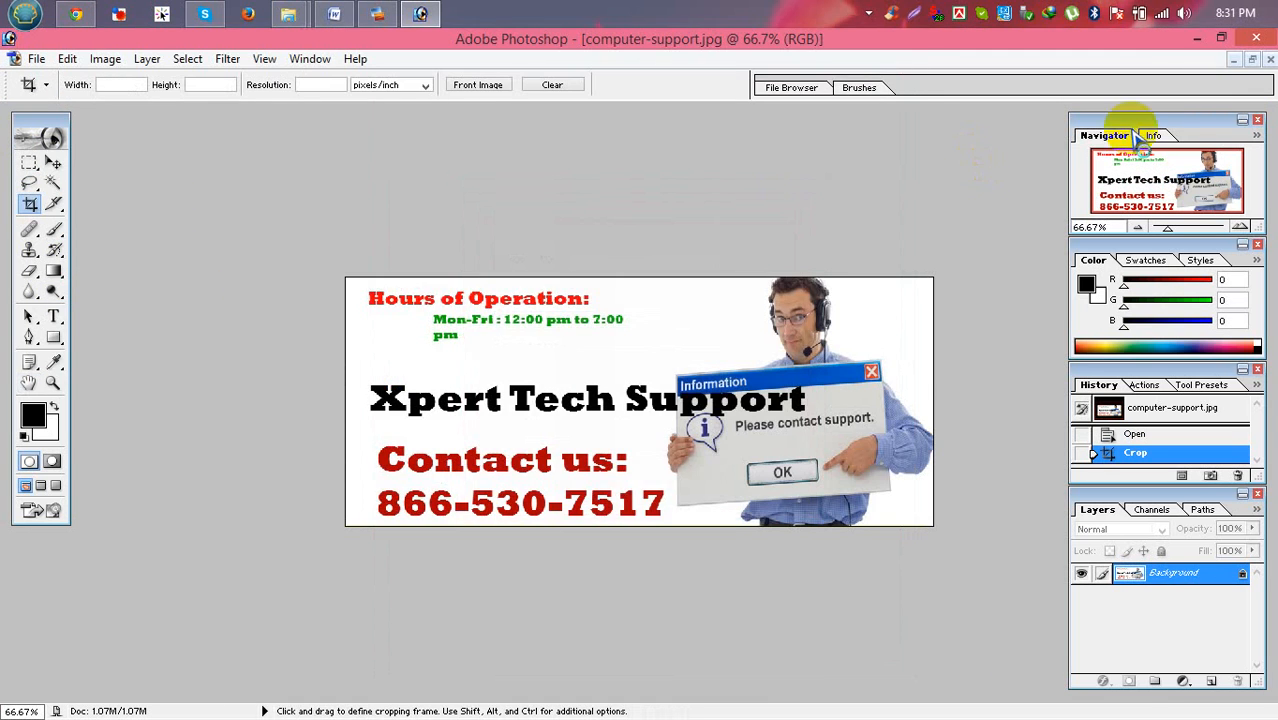
Minimize Photoshop, view the cropped computer-support.jpg from the desktop, and close the preview.
click(1197, 38)
click(1197, 40)
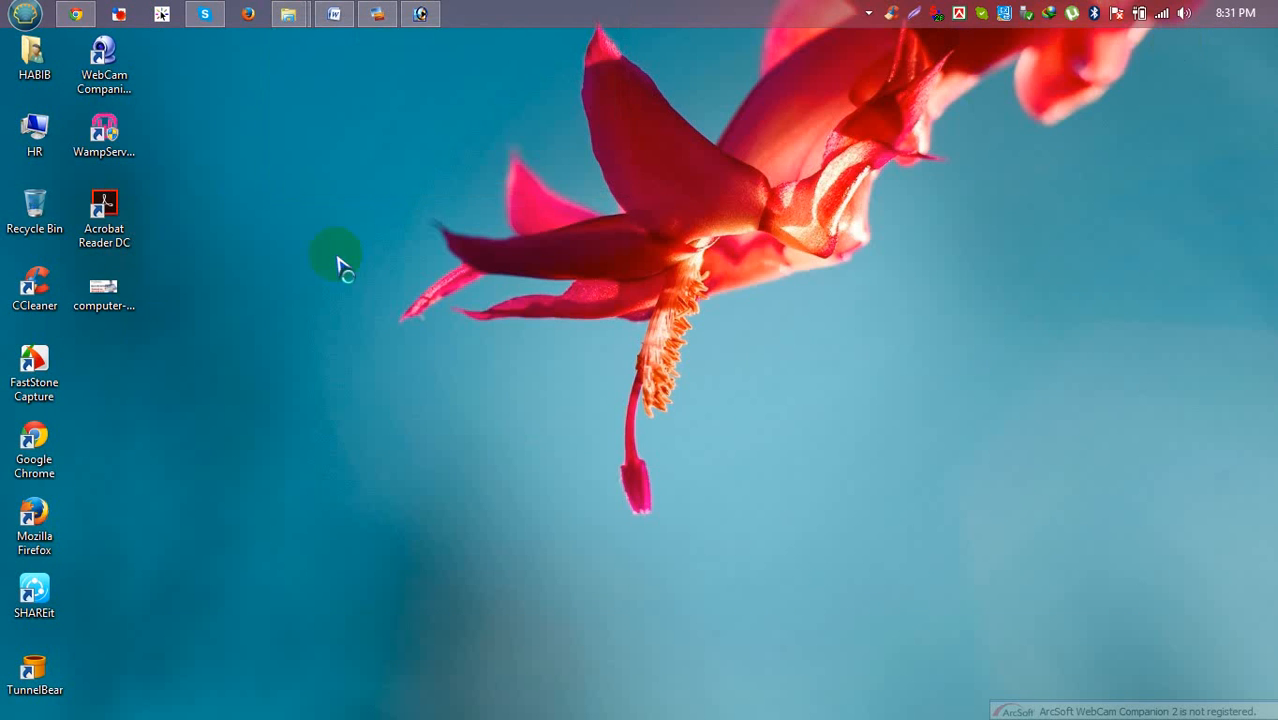
double_click(100, 292)
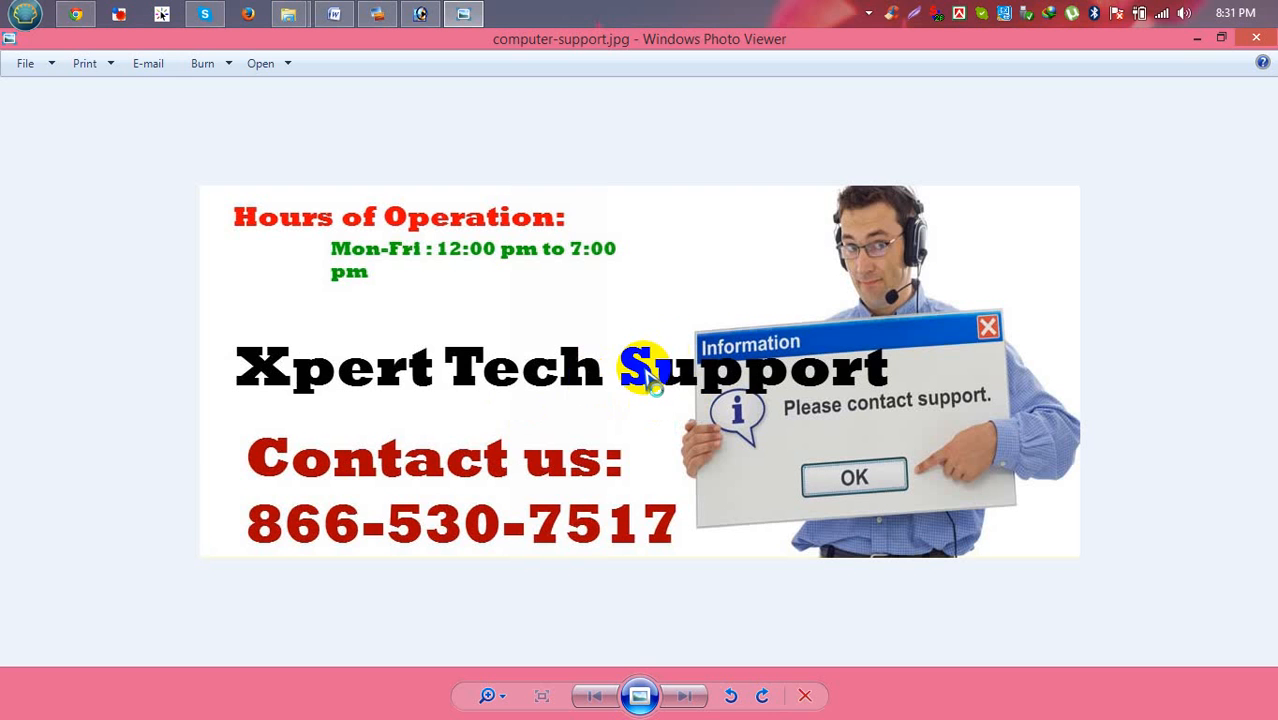
click(1262, 40)
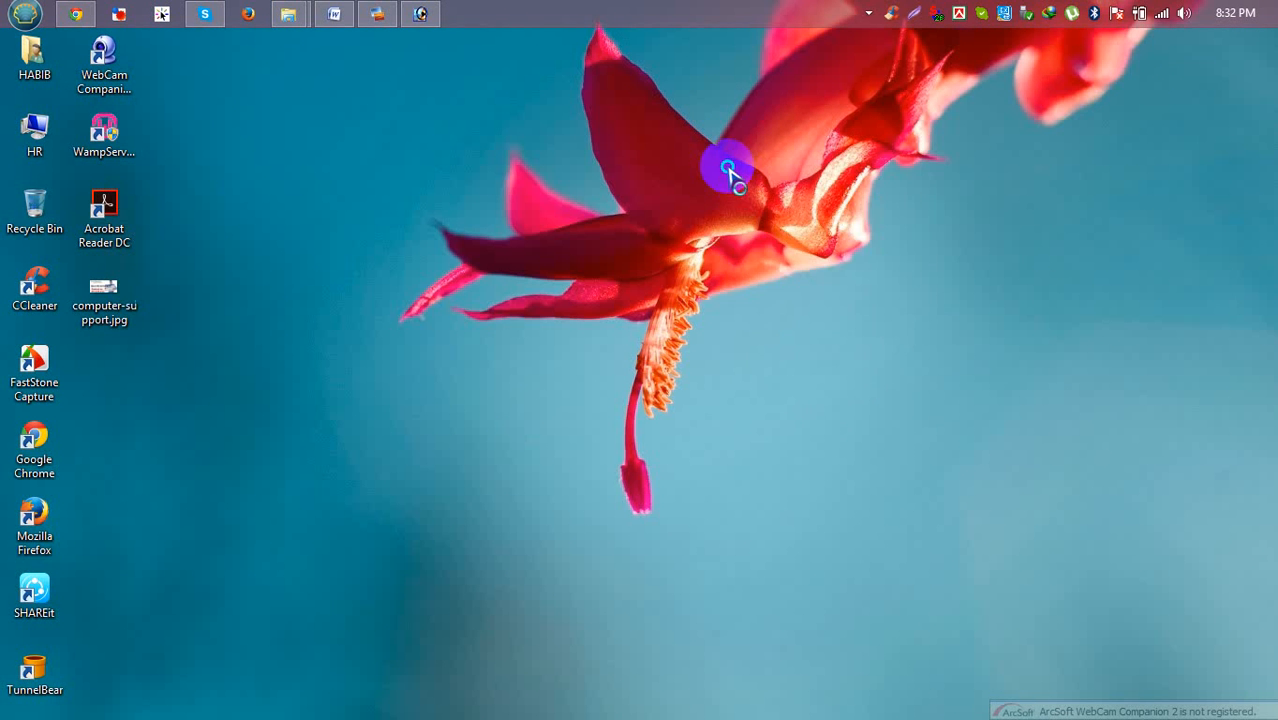
right_click(730, 168)
click(785, 216)
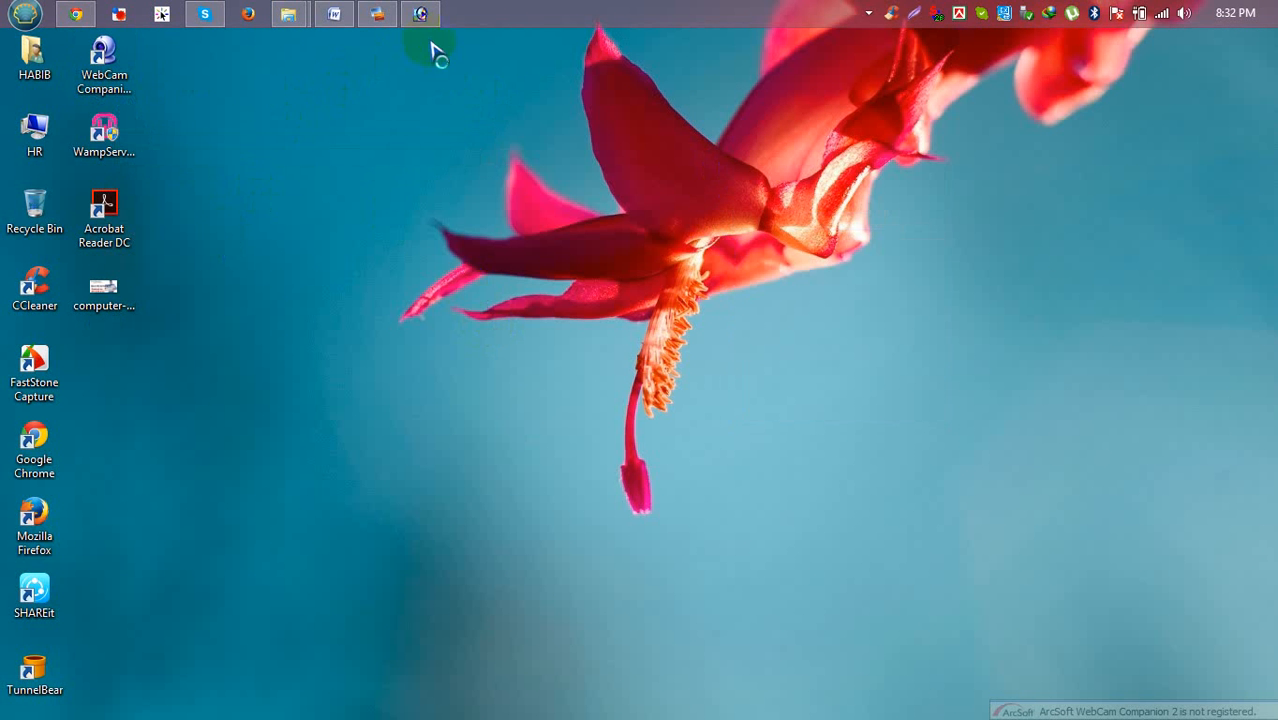
click(378, 13)
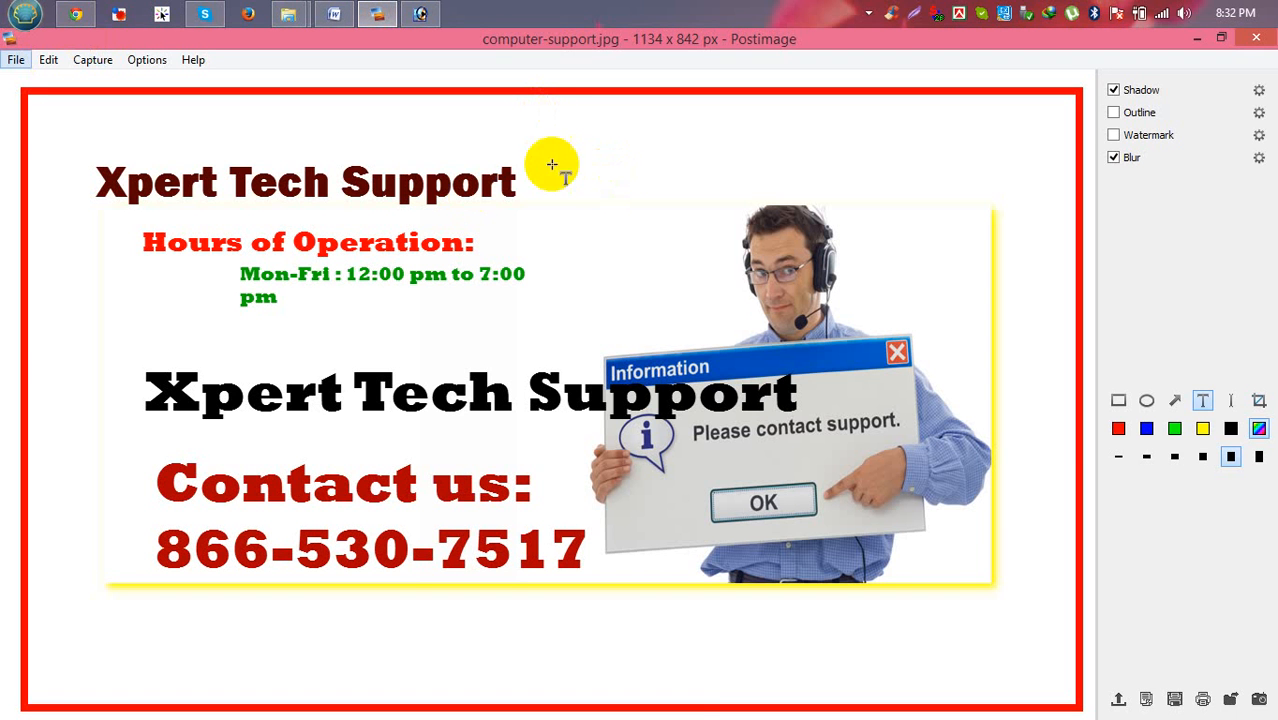
click(623, 427)
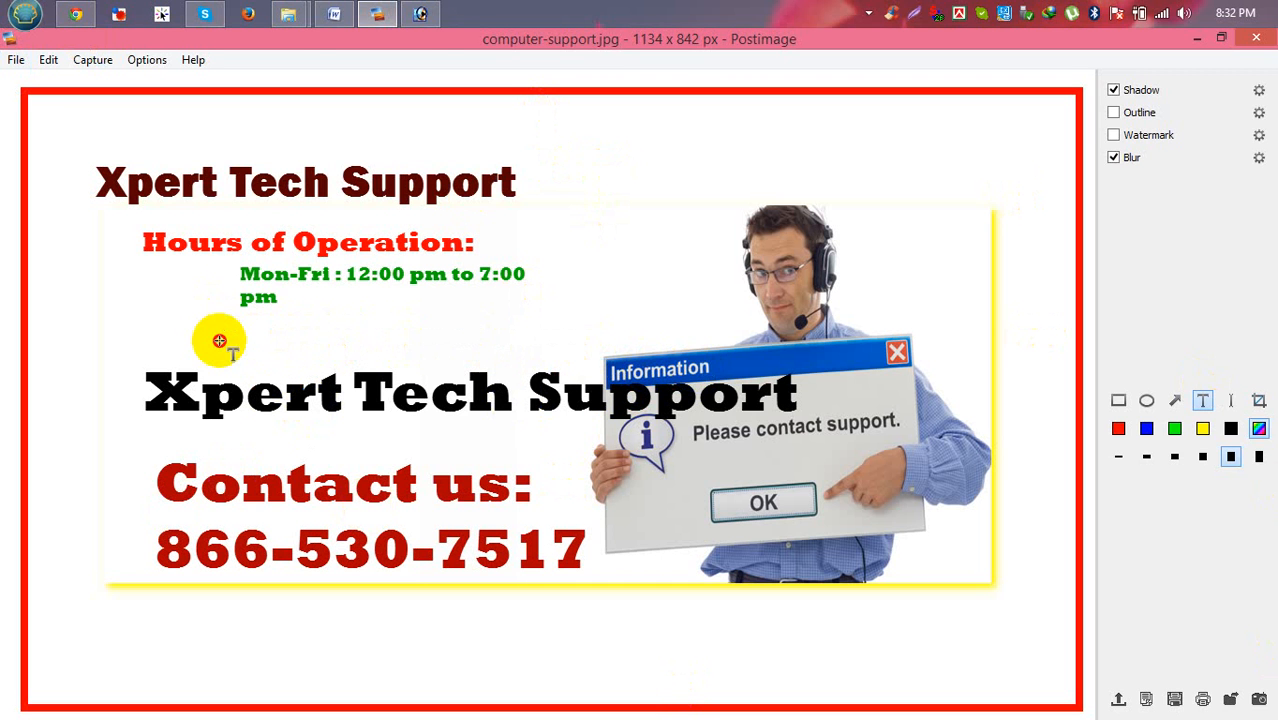
double_click(205, 367)
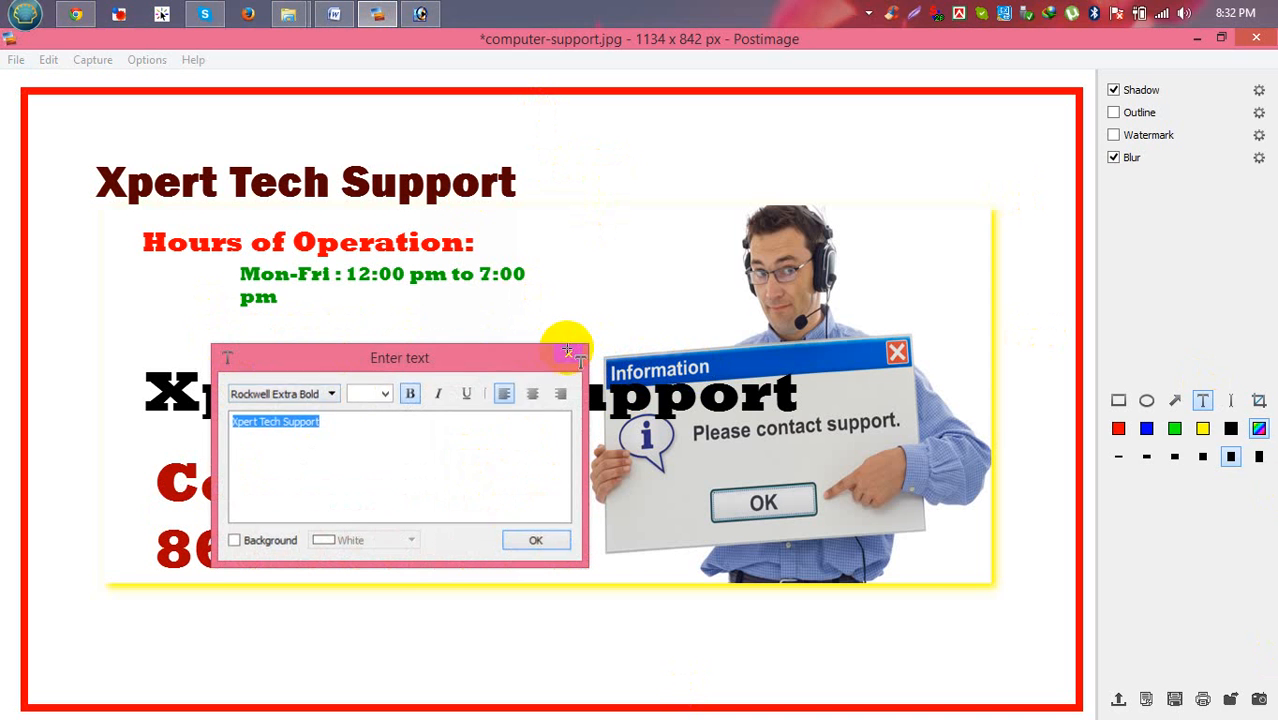
click(566, 354)
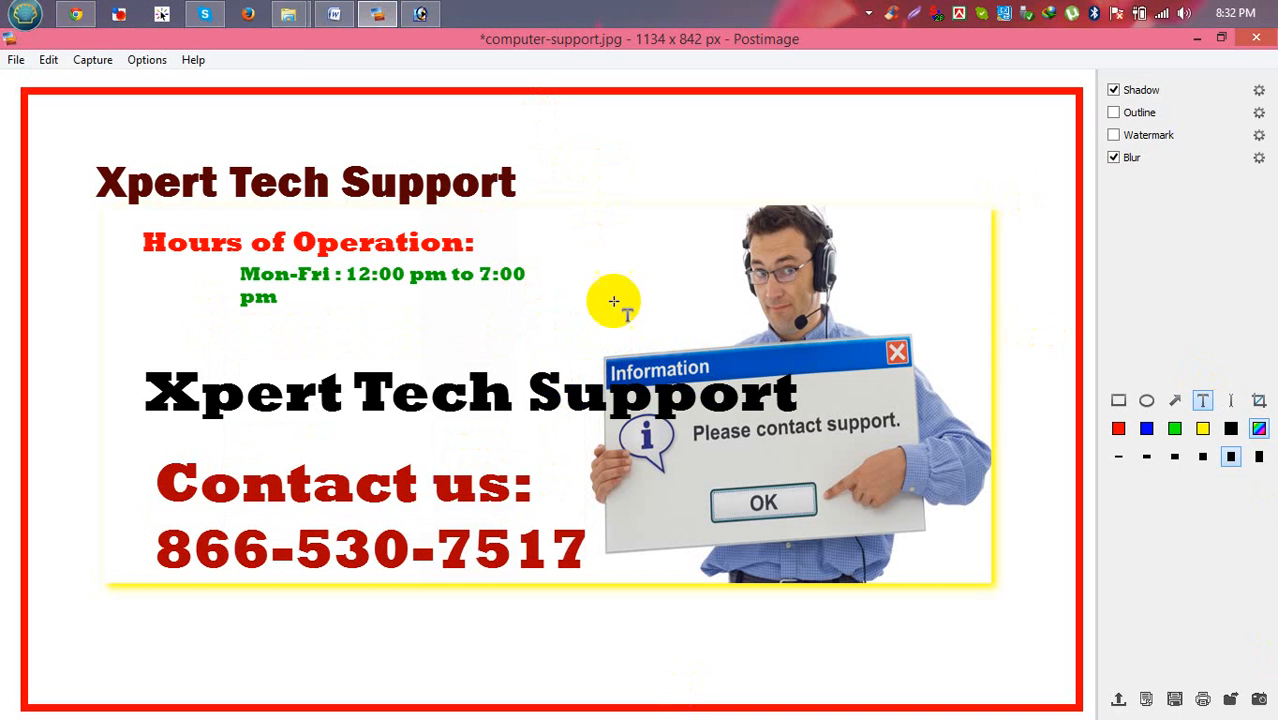